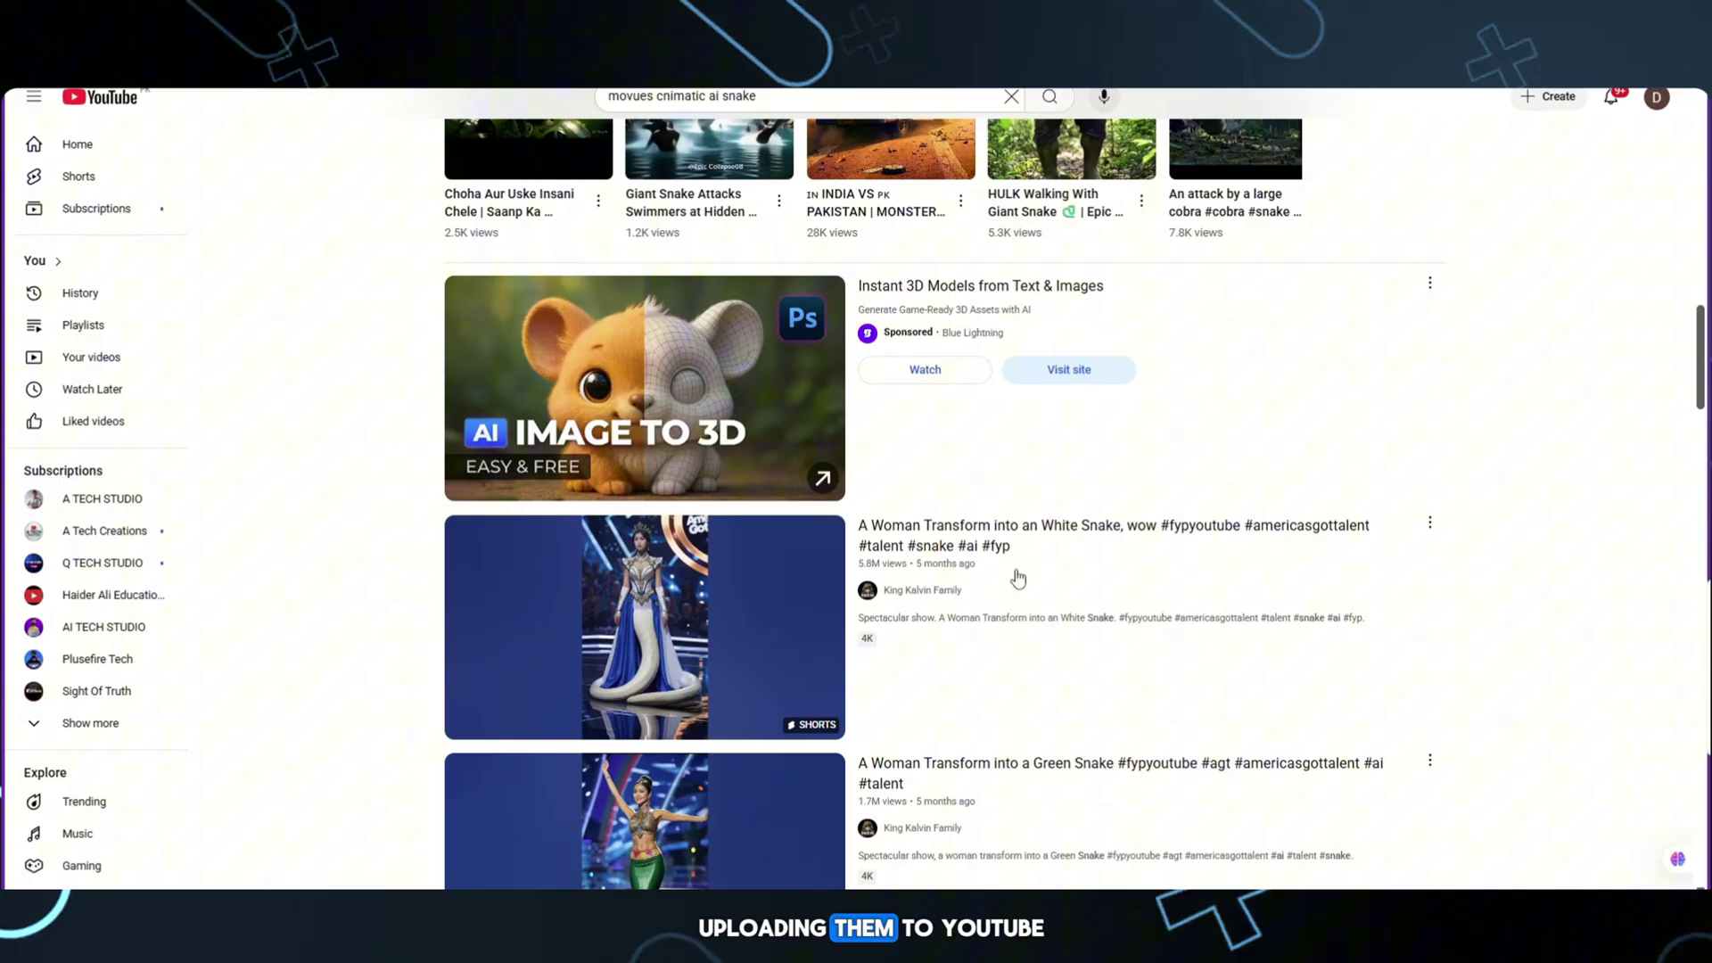
{"action": "scroll", "coordinate": [957, 531], "scroll_direction": "up", "scroll_amount": 5}
{"action": "scroll", "coordinate": [950, 528], "scroll_direction": "down", "scroll_amount": 4}
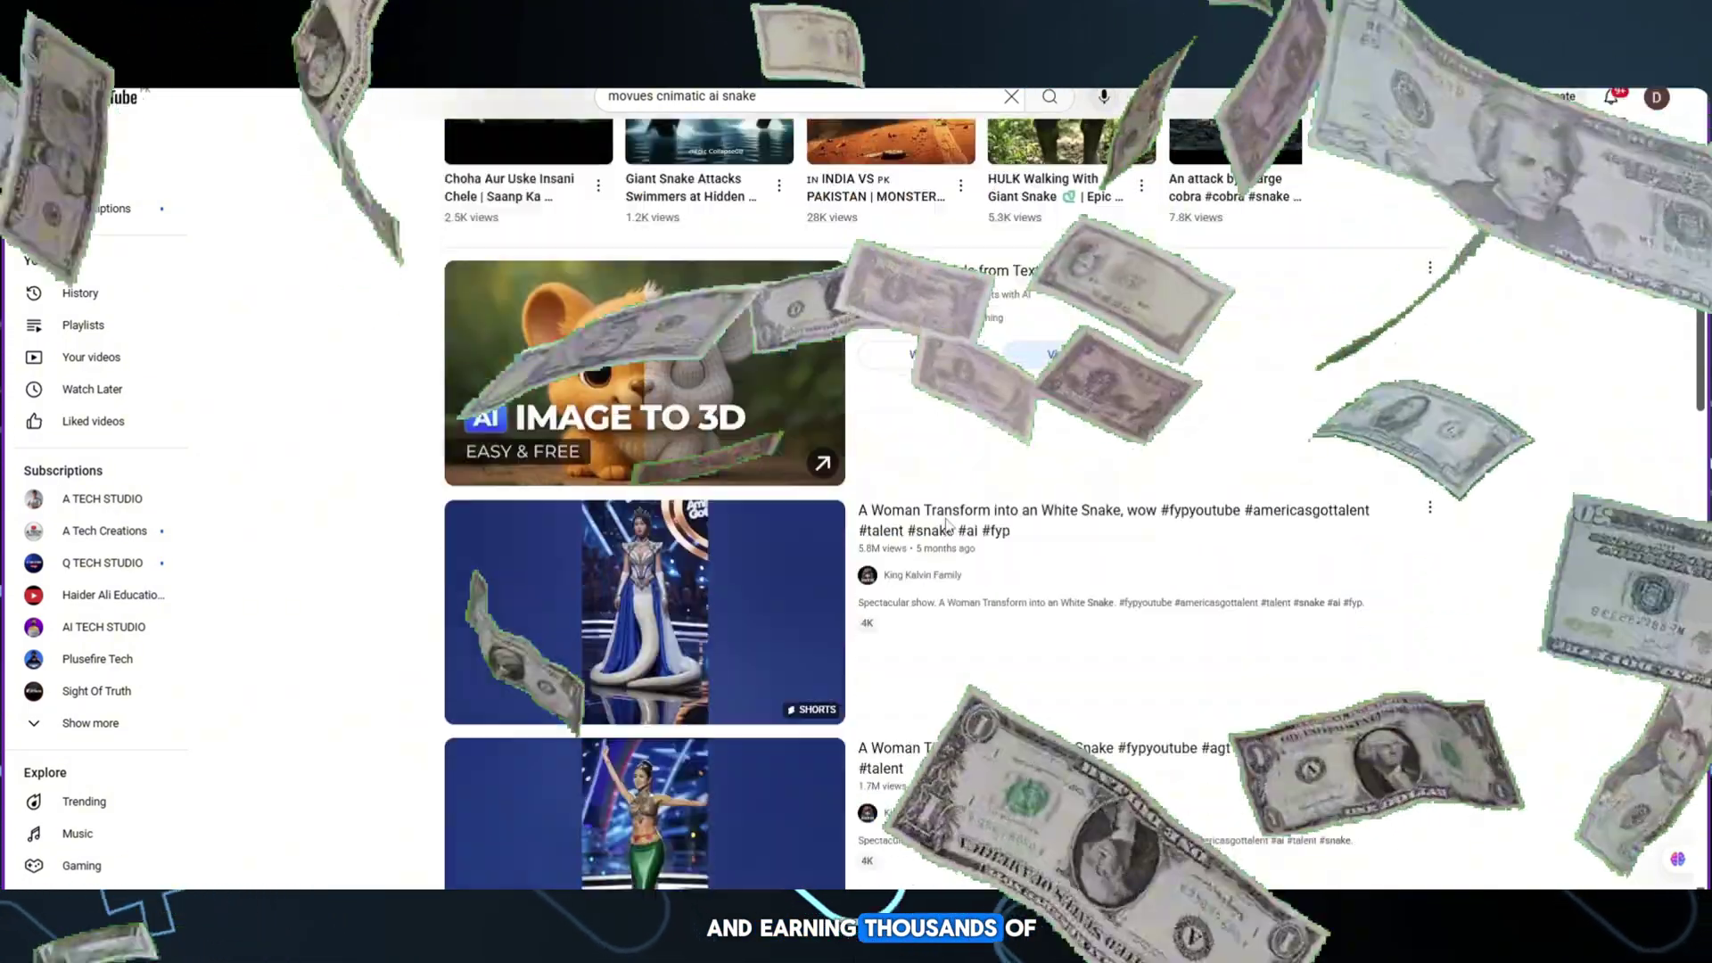
{"action": "scroll", "coordinate": [948, 526], "scroll_direction": "down", "scroll_amount": 8}
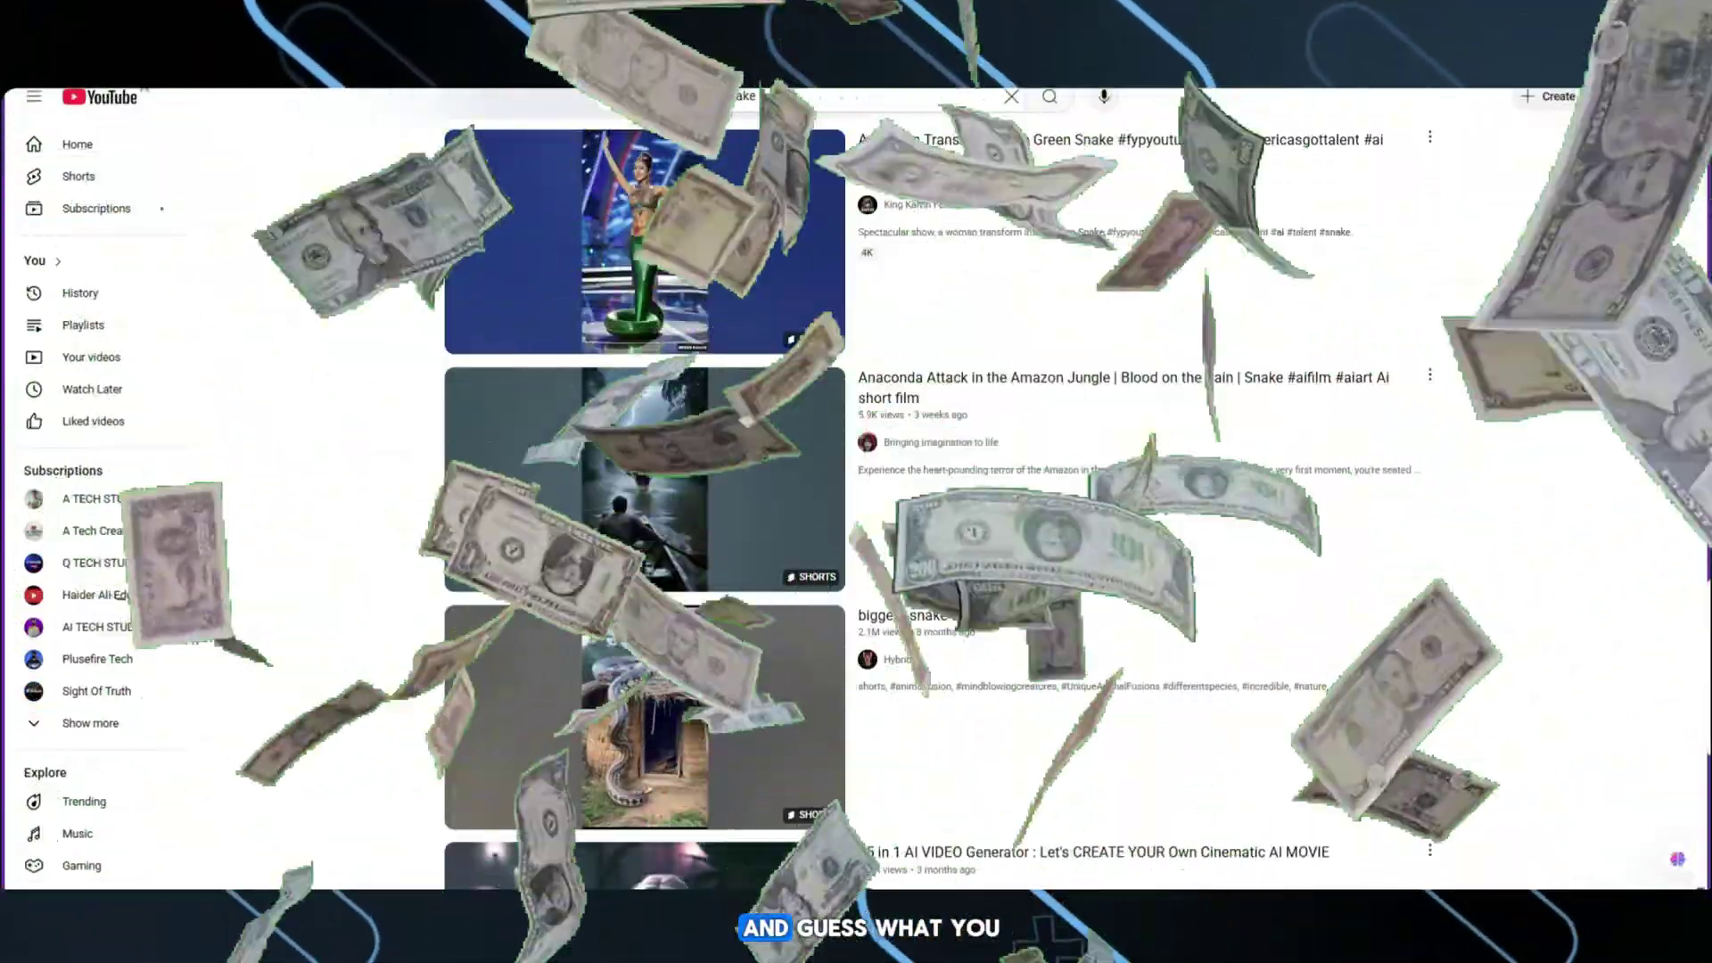
{"action": "scroll", "coordinate": [948, 526], "scroll_direction": "down", "scroll_amount": 9}
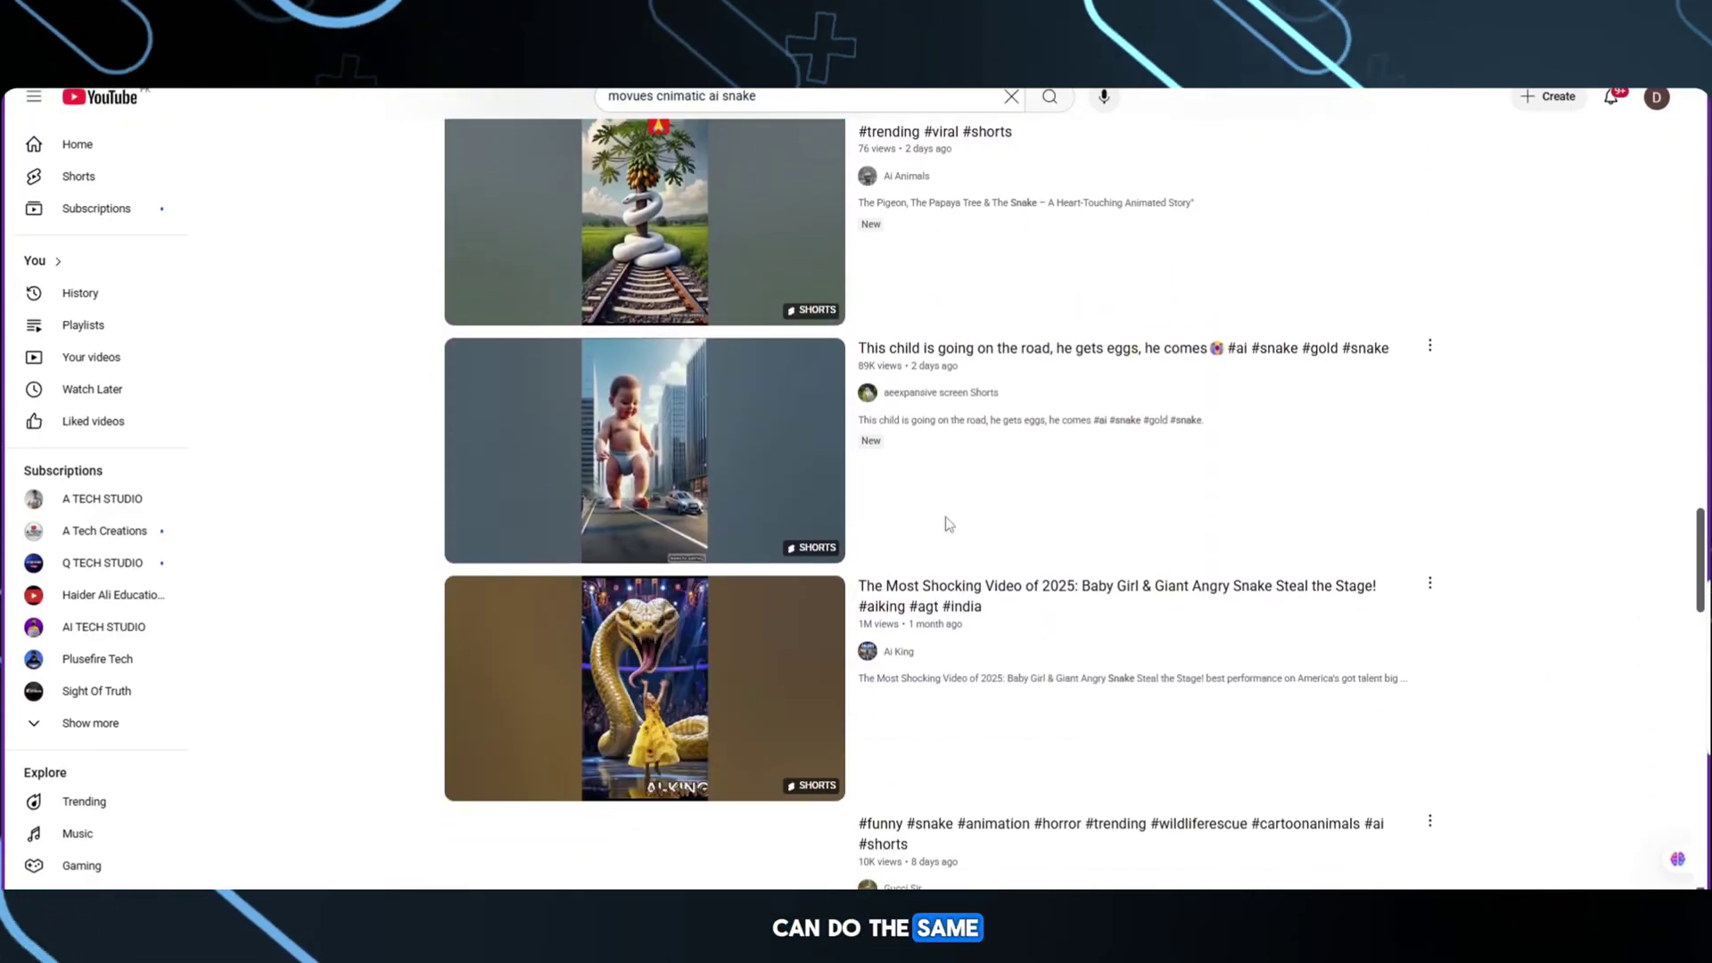
{"action": "scroll", "coordinate": [949, 527], "scroll_direction": "up", "scroll_amount": 5}
{"action": "scroll", "coordinate": [948, 526], "scroll_direction": "up", "scroll_amount": 20}
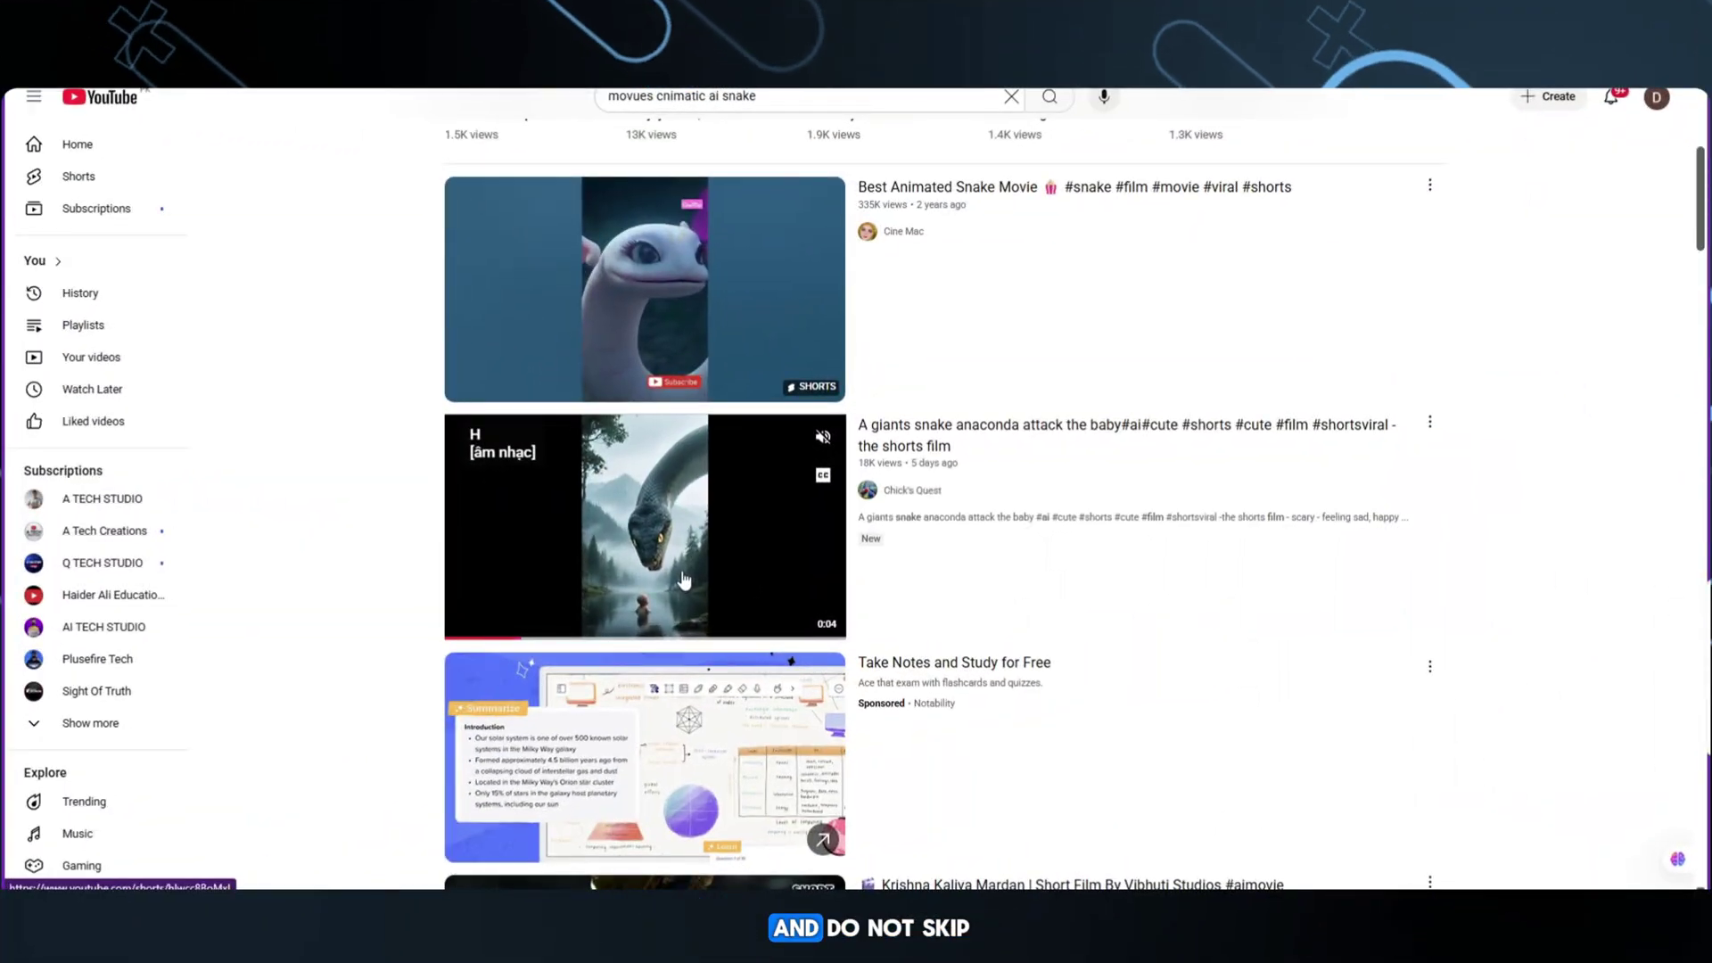
{"action": "scroll", "coordinate": [684, 580], "scroll_direction": "up", "scroll_amount": 5}
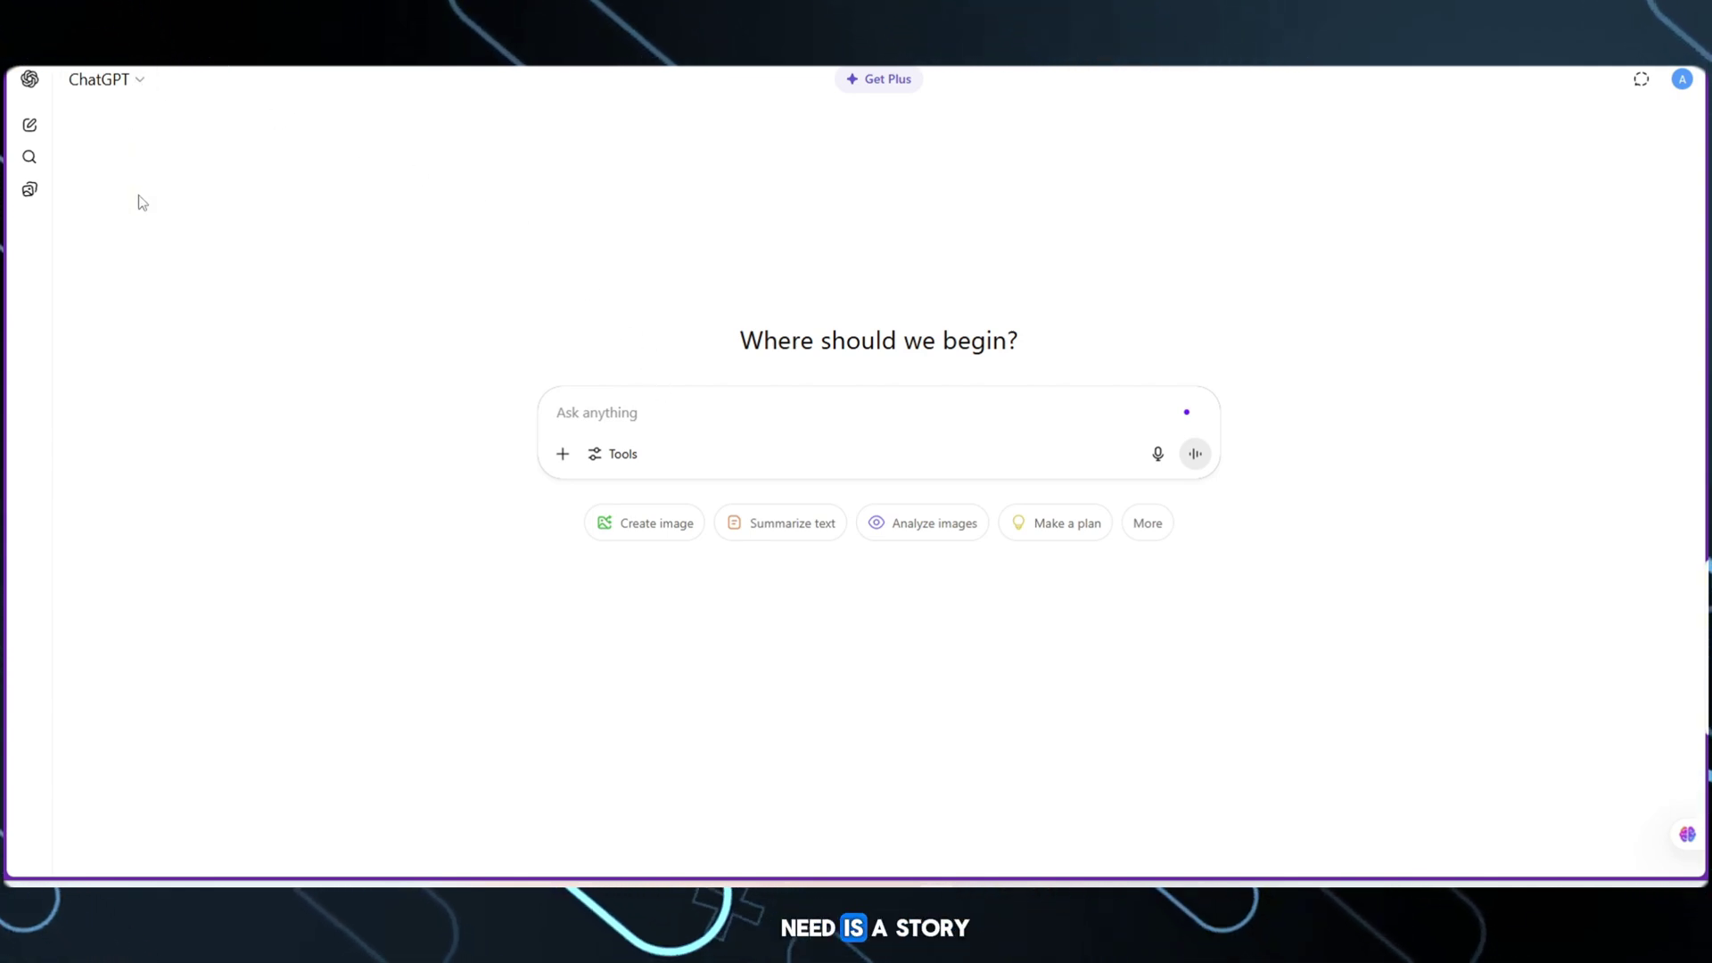
Paste the request for 10 dramatic, cinematic giant-snake film scenes into ChatGPT and send it
{"action": "right_click", "coordinate": [739, 421]}
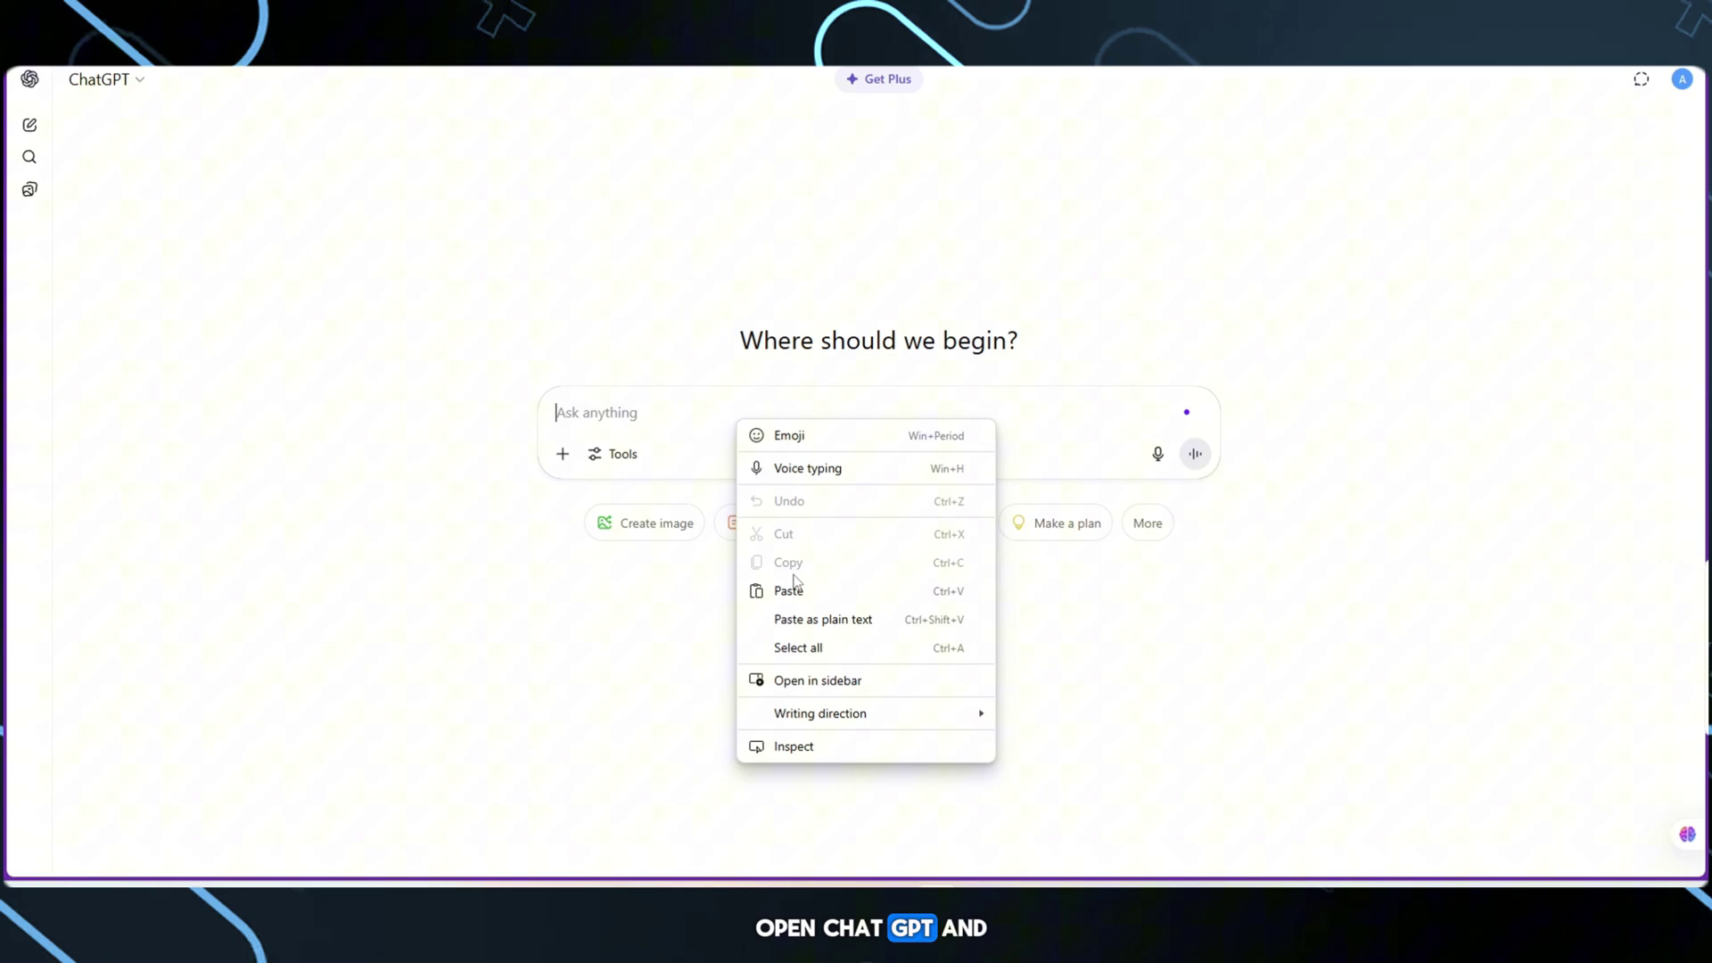
{"action": "left_click", "coordinate": [791, 589]}
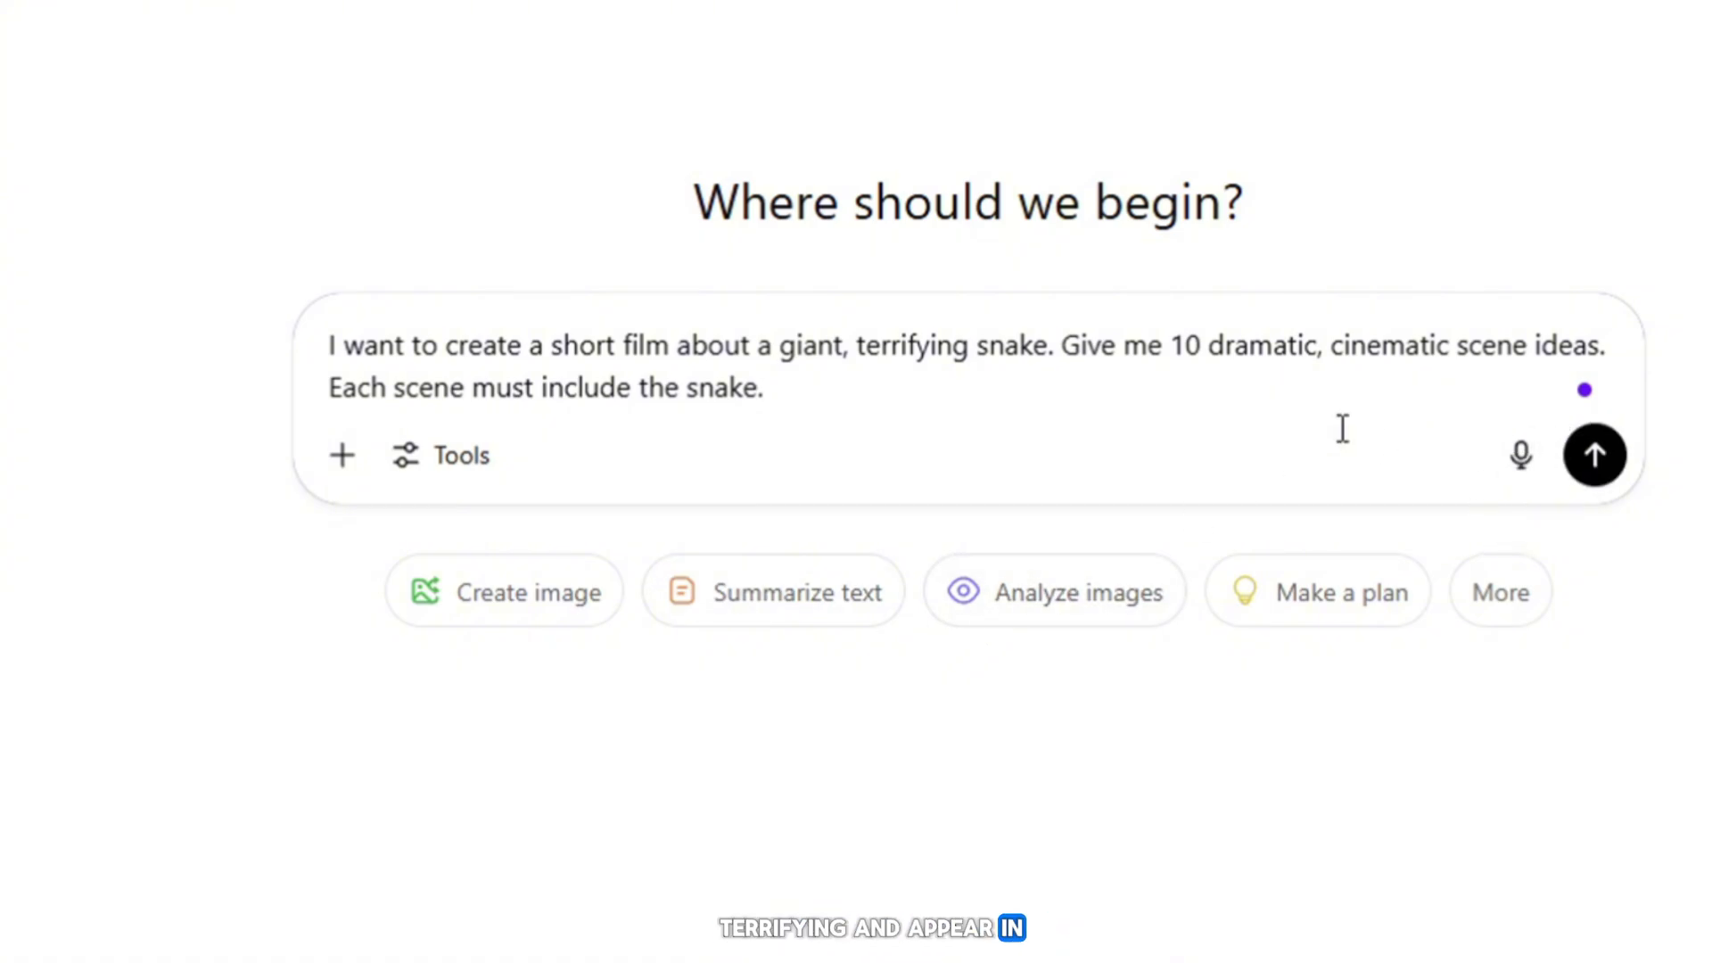
{"action": "left_click", "coordinate": [1602, 455]}
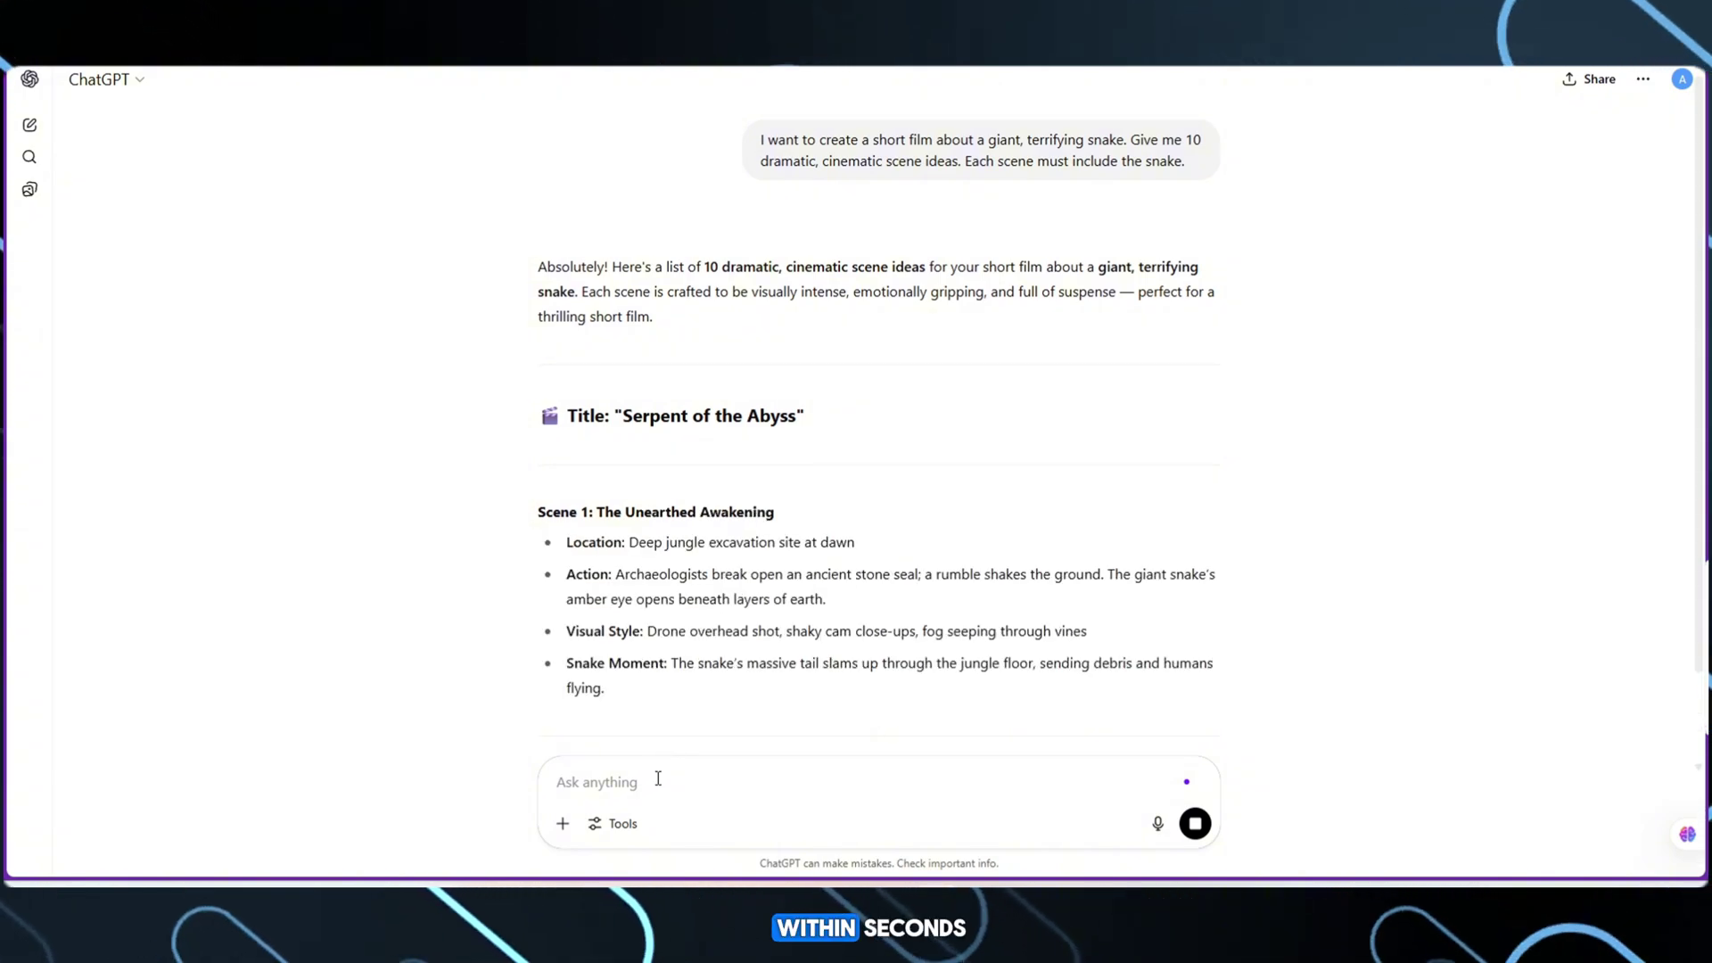
Send the follow-up 'give 10 image prompts in all image snake appers' to ChatGPT
{"action": "scroll", "coordinate": [802, 713], "scroll_direction": "down", "scroll_amount": 2}
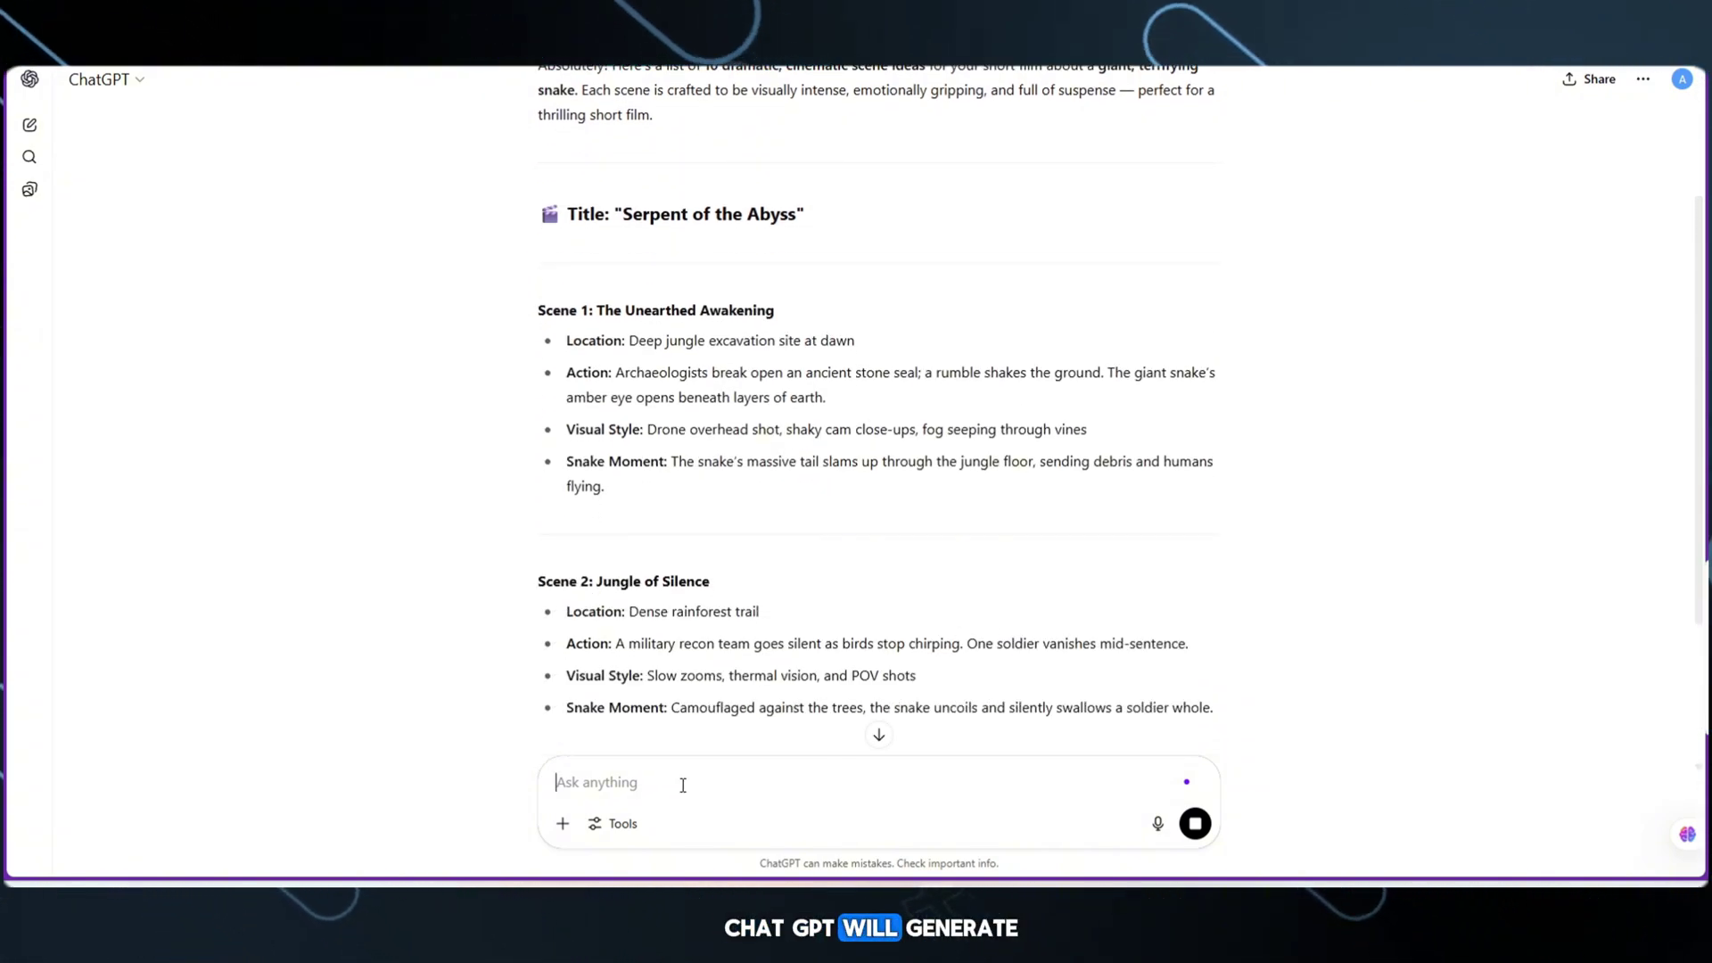
{"action": "type", "text": "give "}
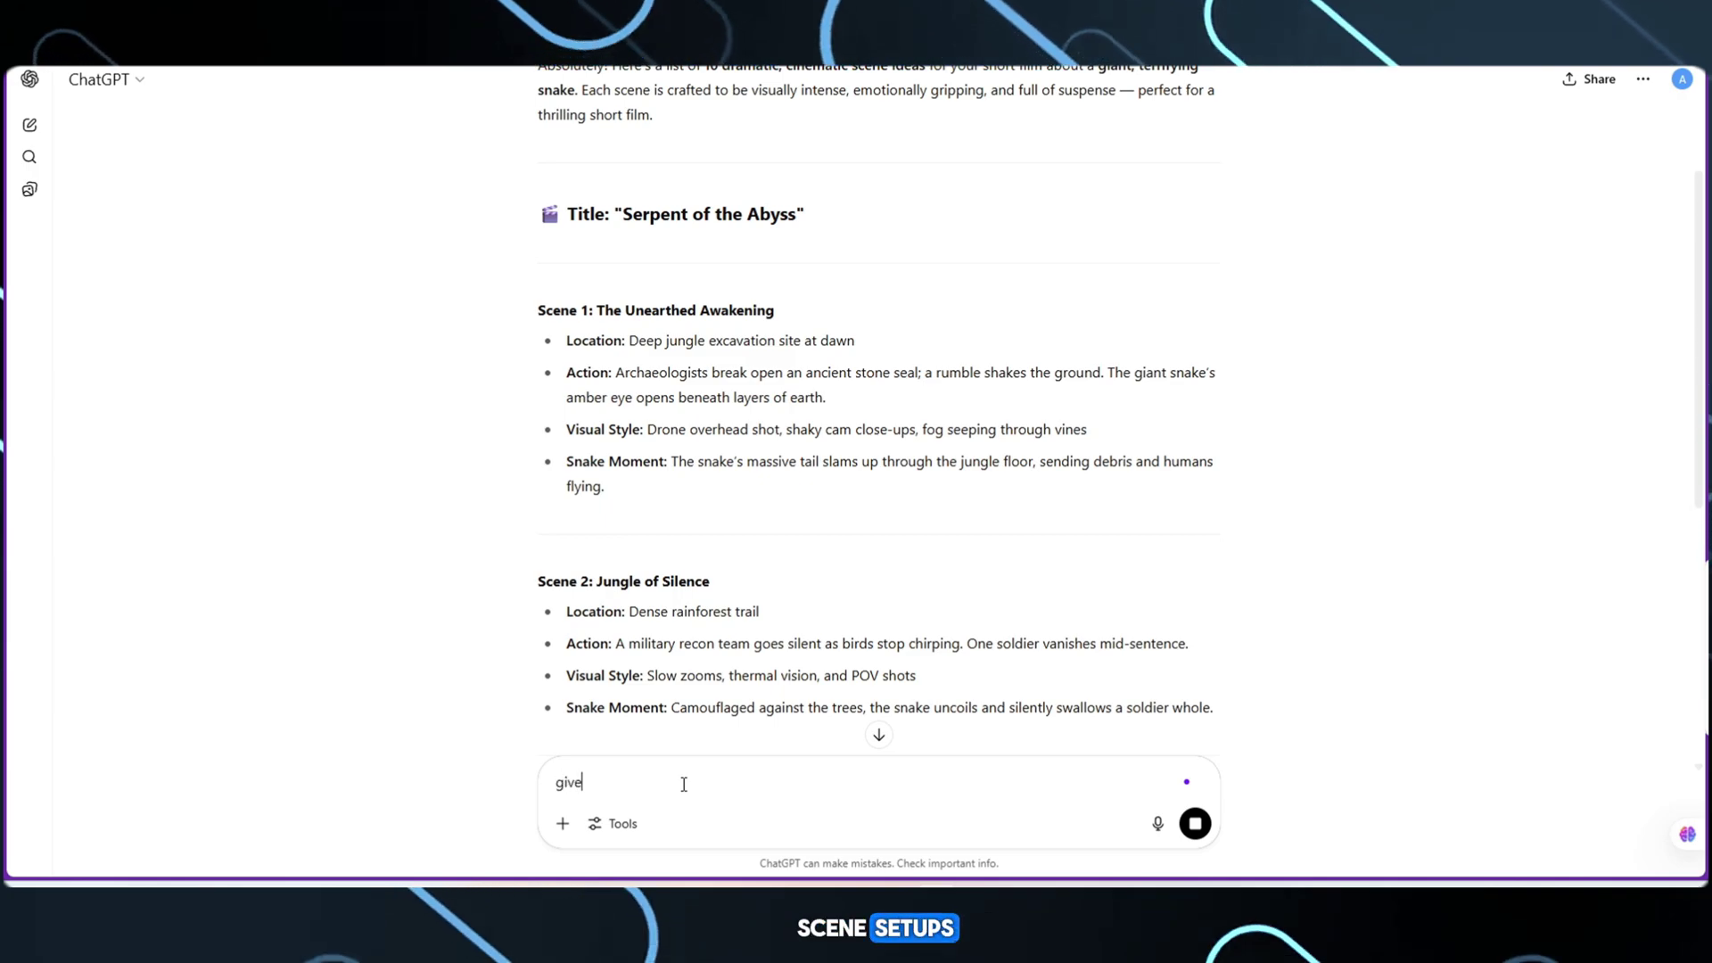
{"action": "type", "text": "10 "}
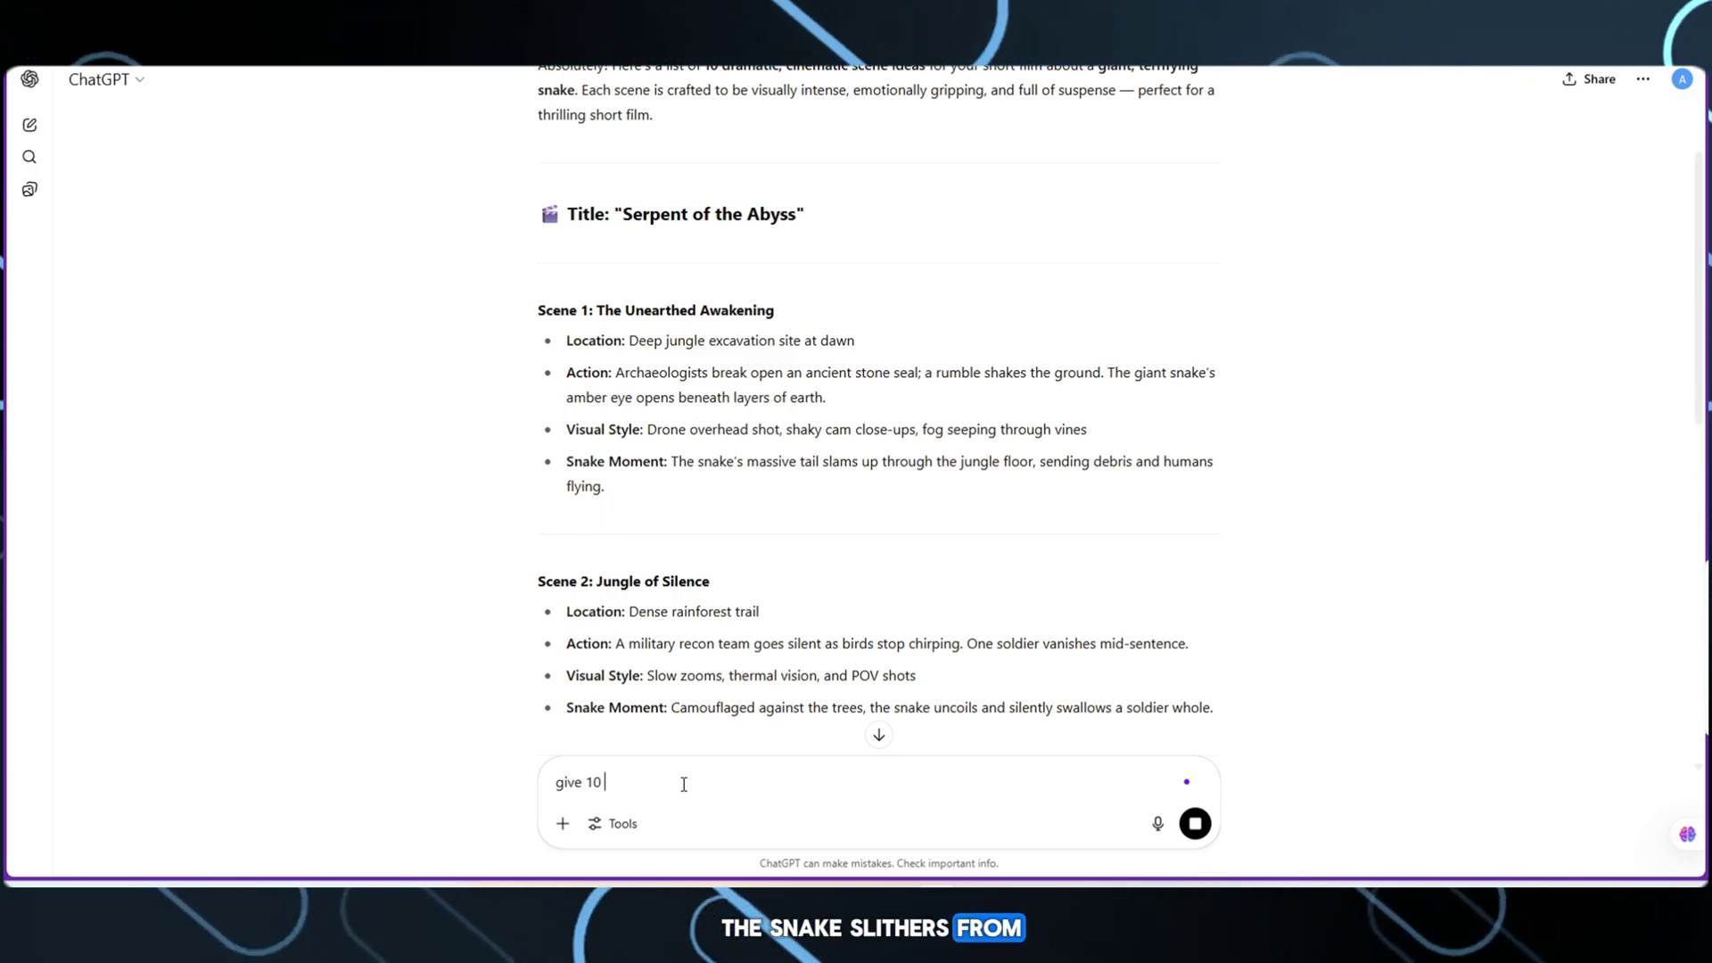
{"action": "type", "text": "image"}
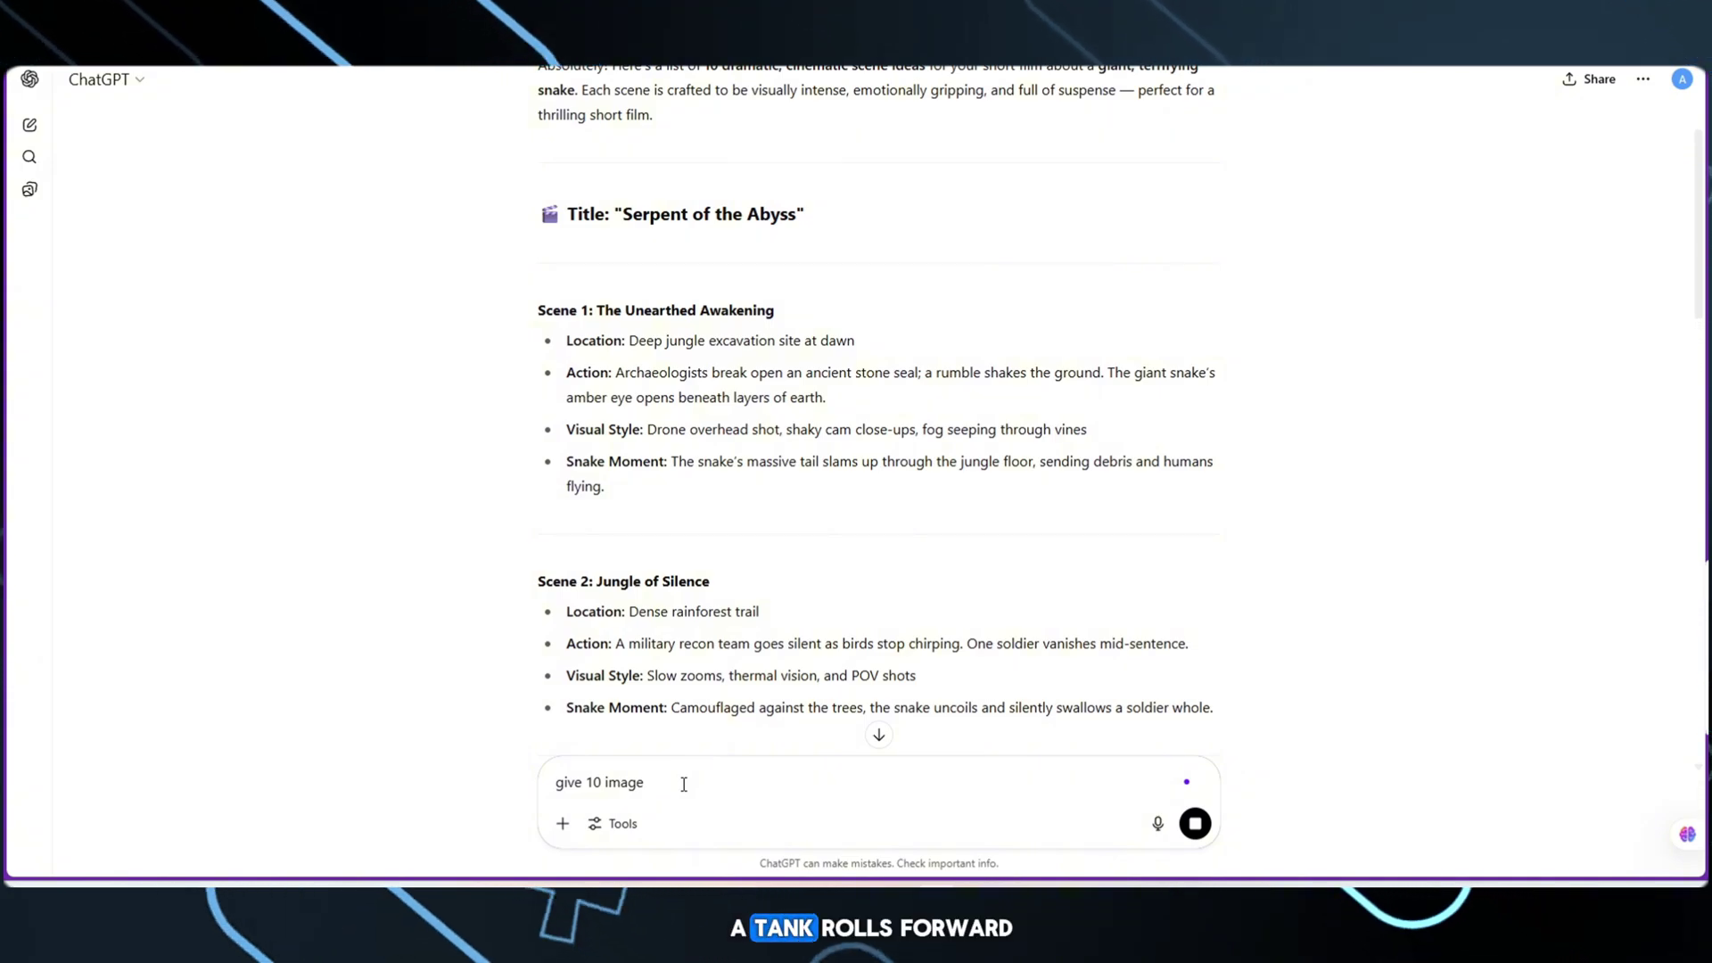
{"action": "type", "text": " promp"}
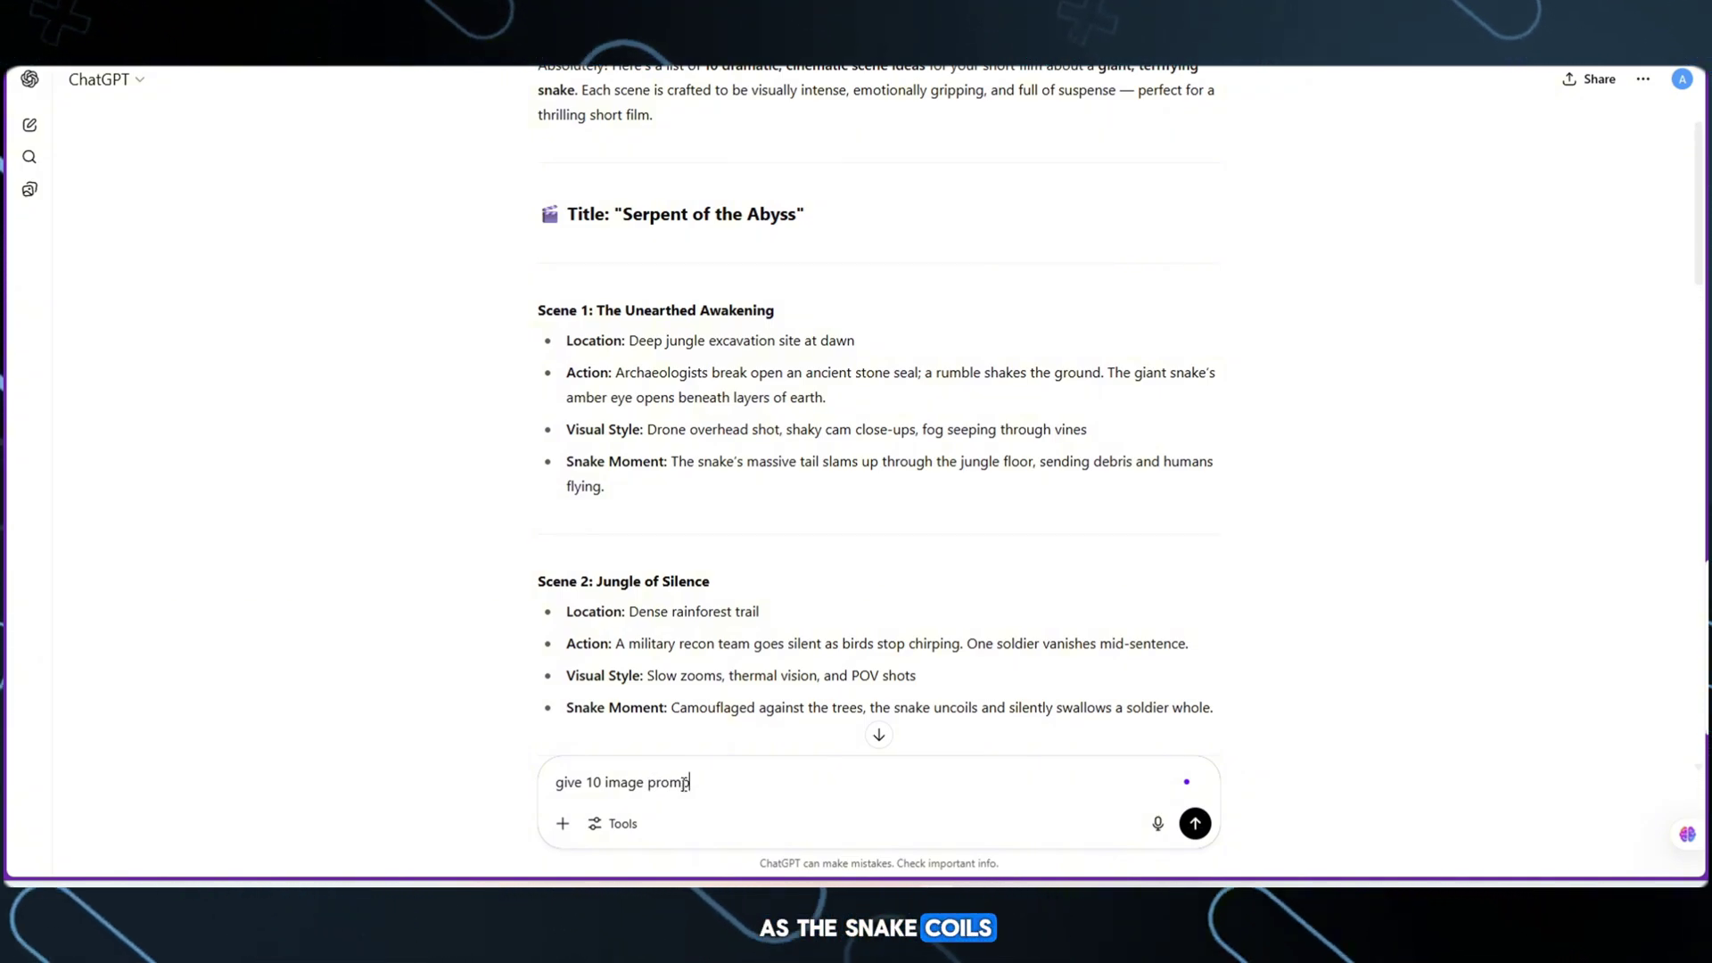
{"action": "type", "text": "ts "}
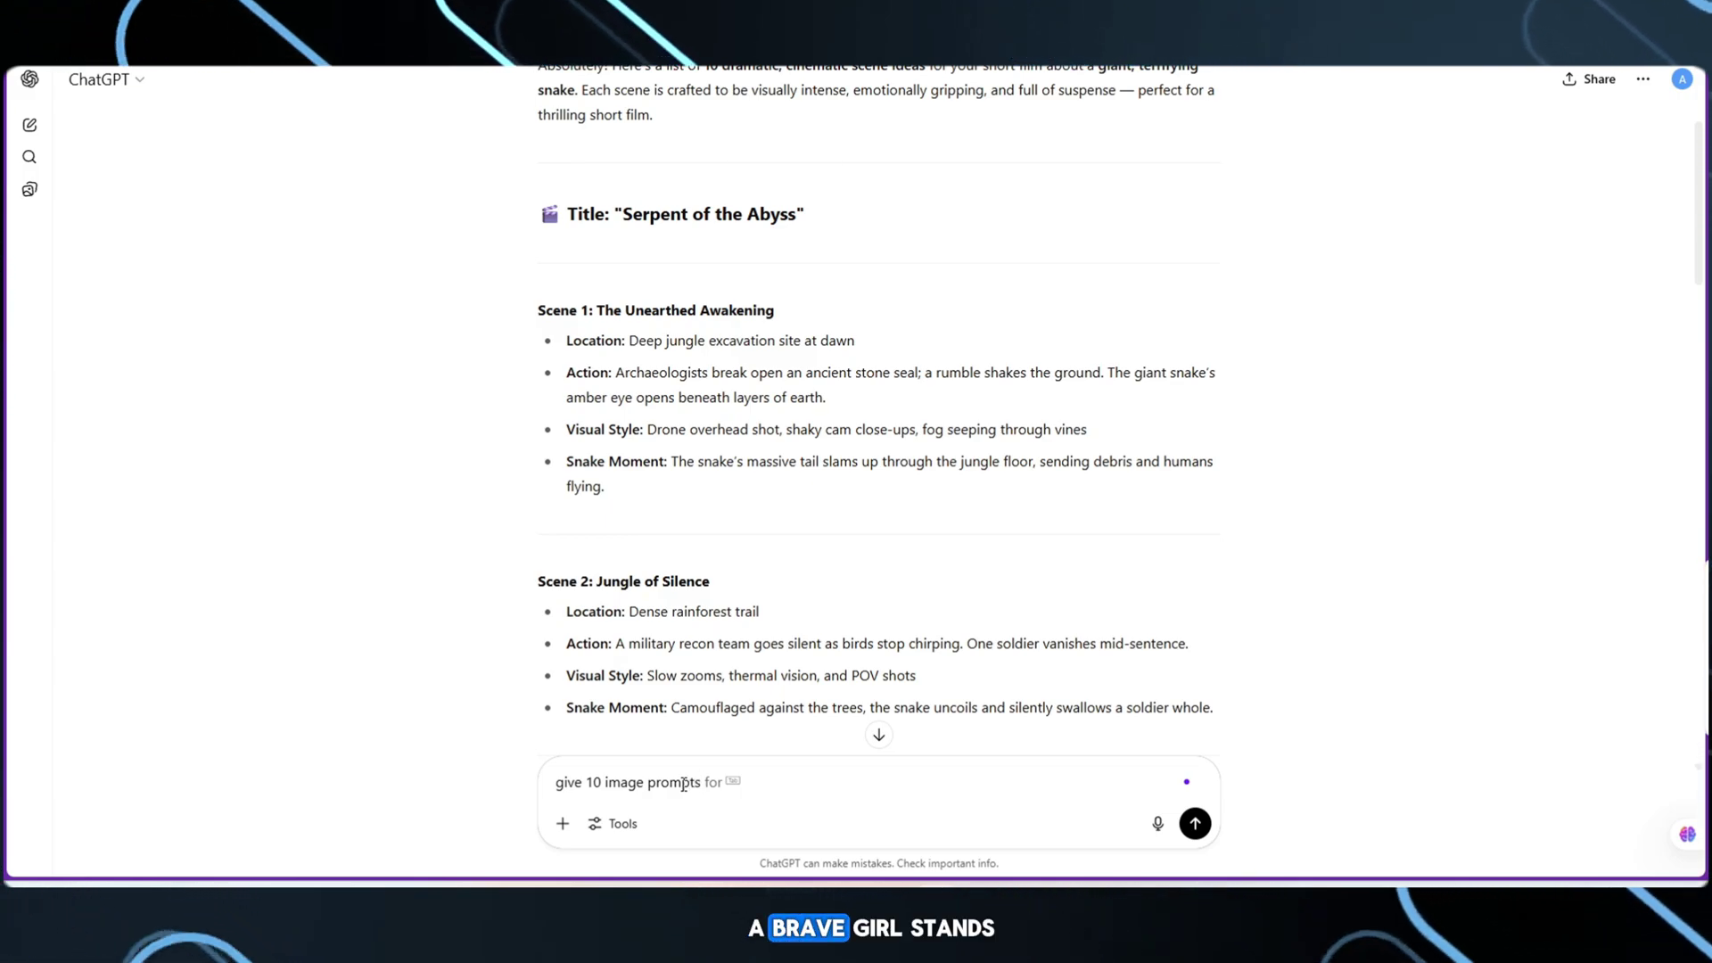
{"action": "type", "text": "a"}
{"action": "key", "text": "BackSpace"}
{"action": "type", "text": "in al"}
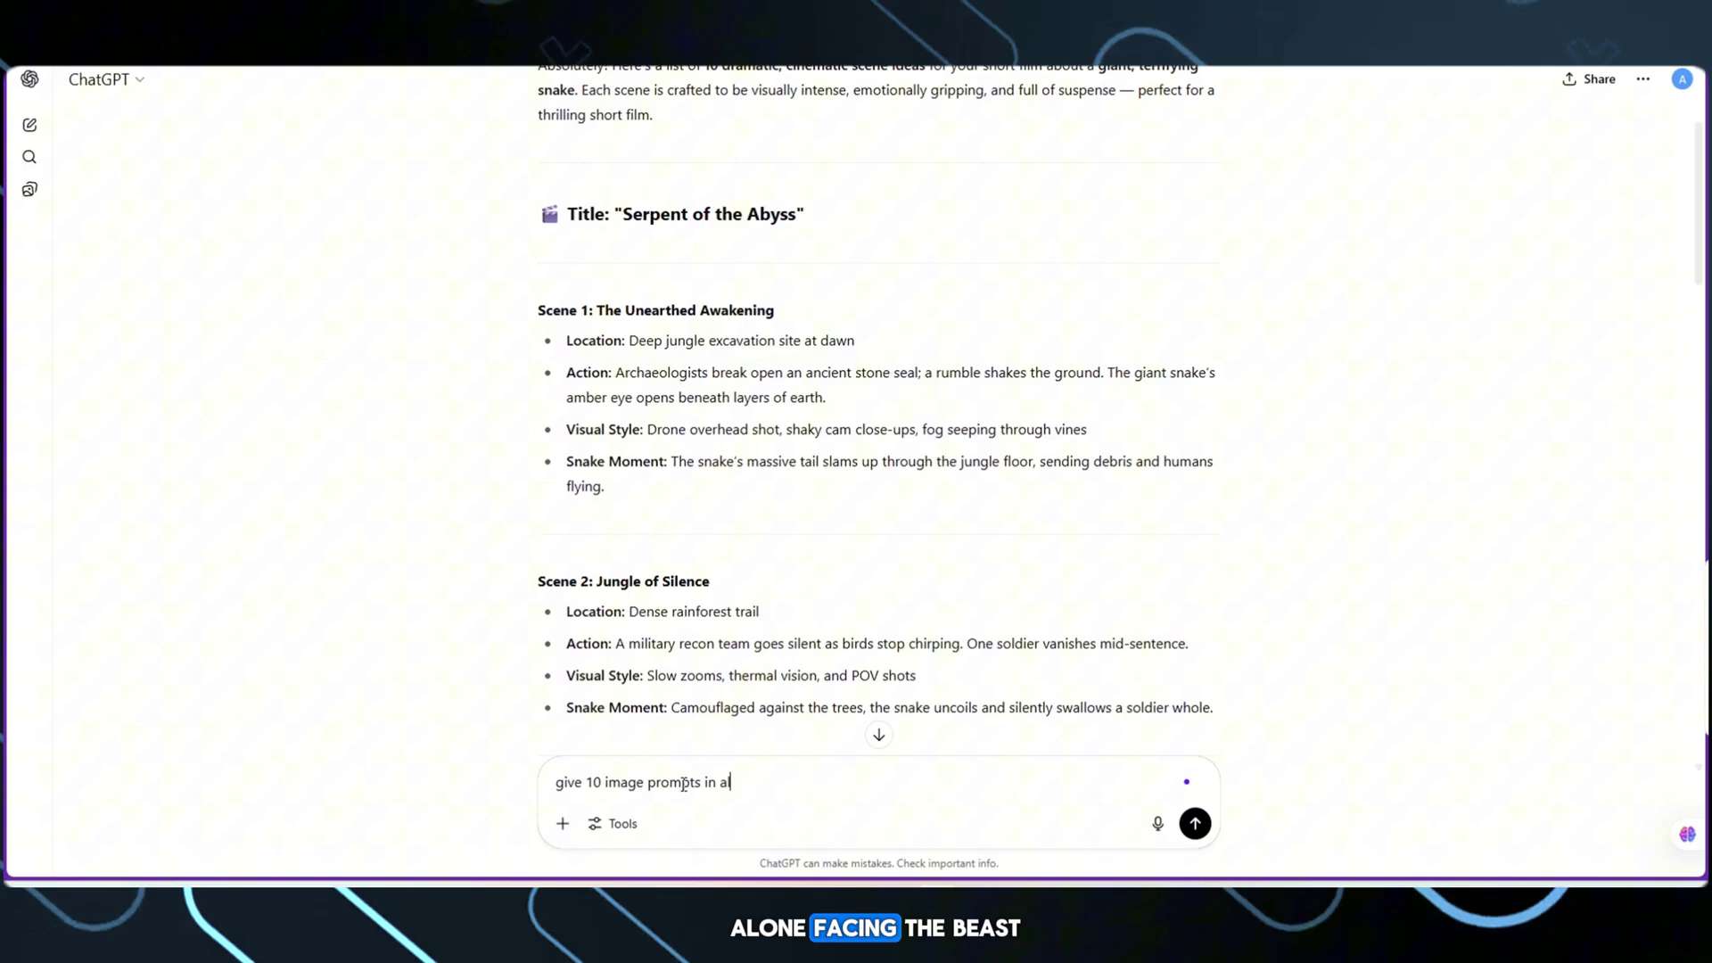
{"action": "type", "text": "l image "}
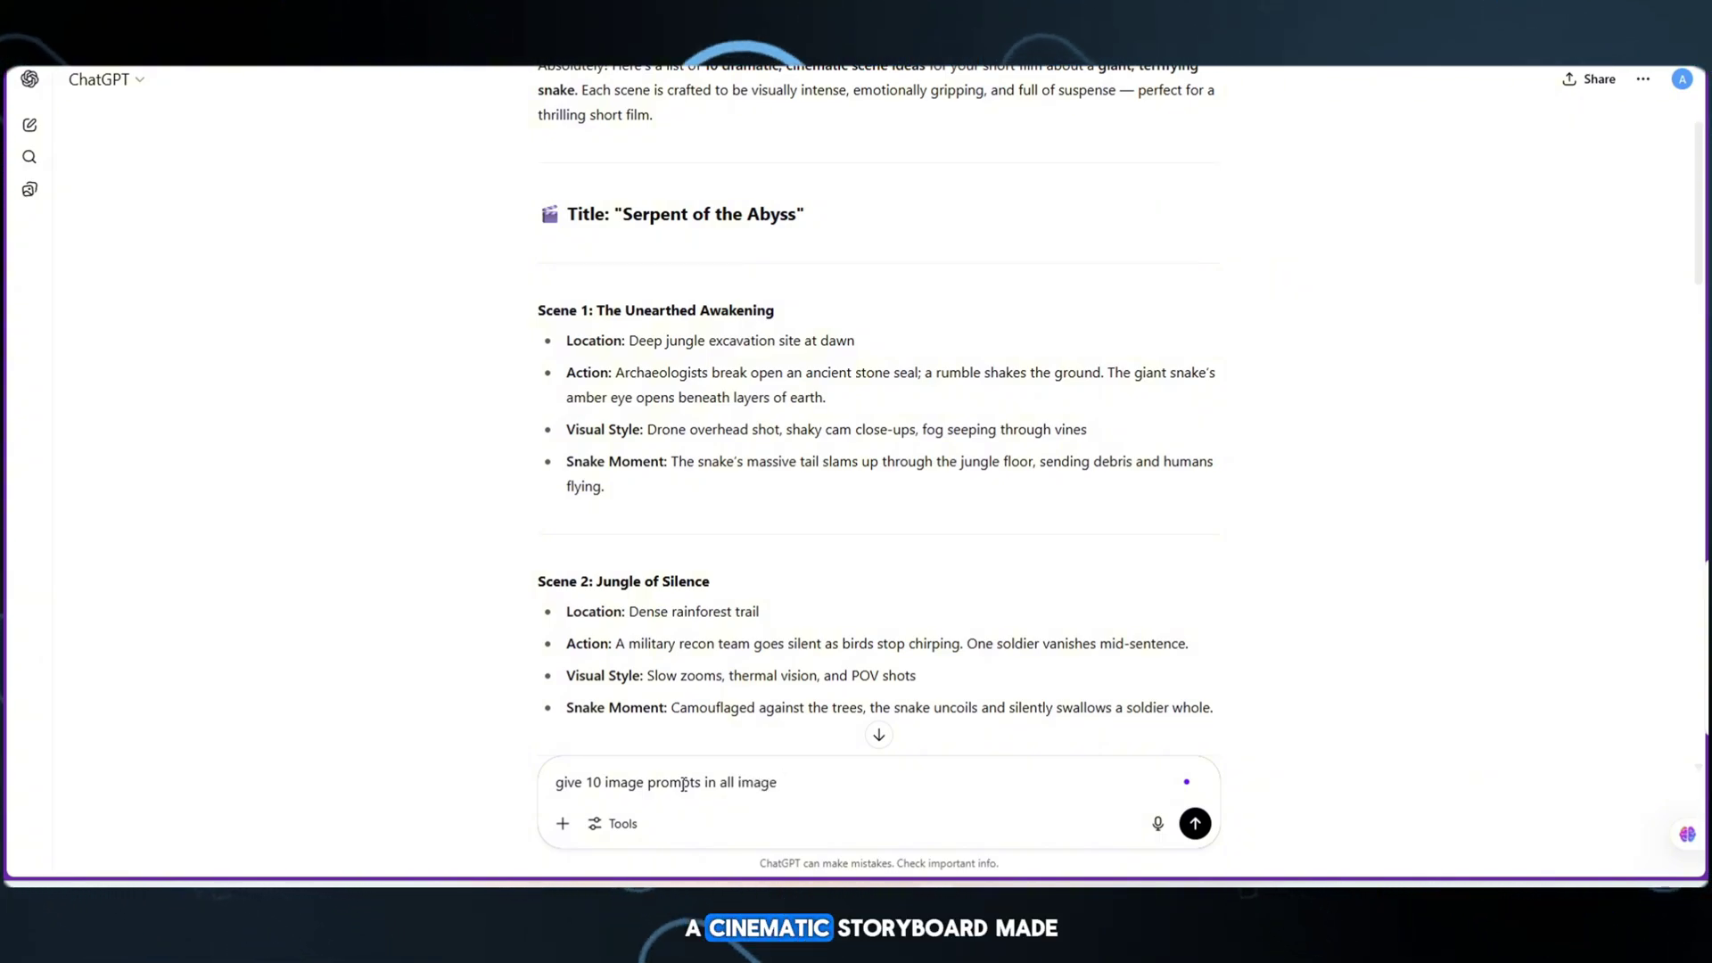
{"action": "type", "text": "snake ap"}
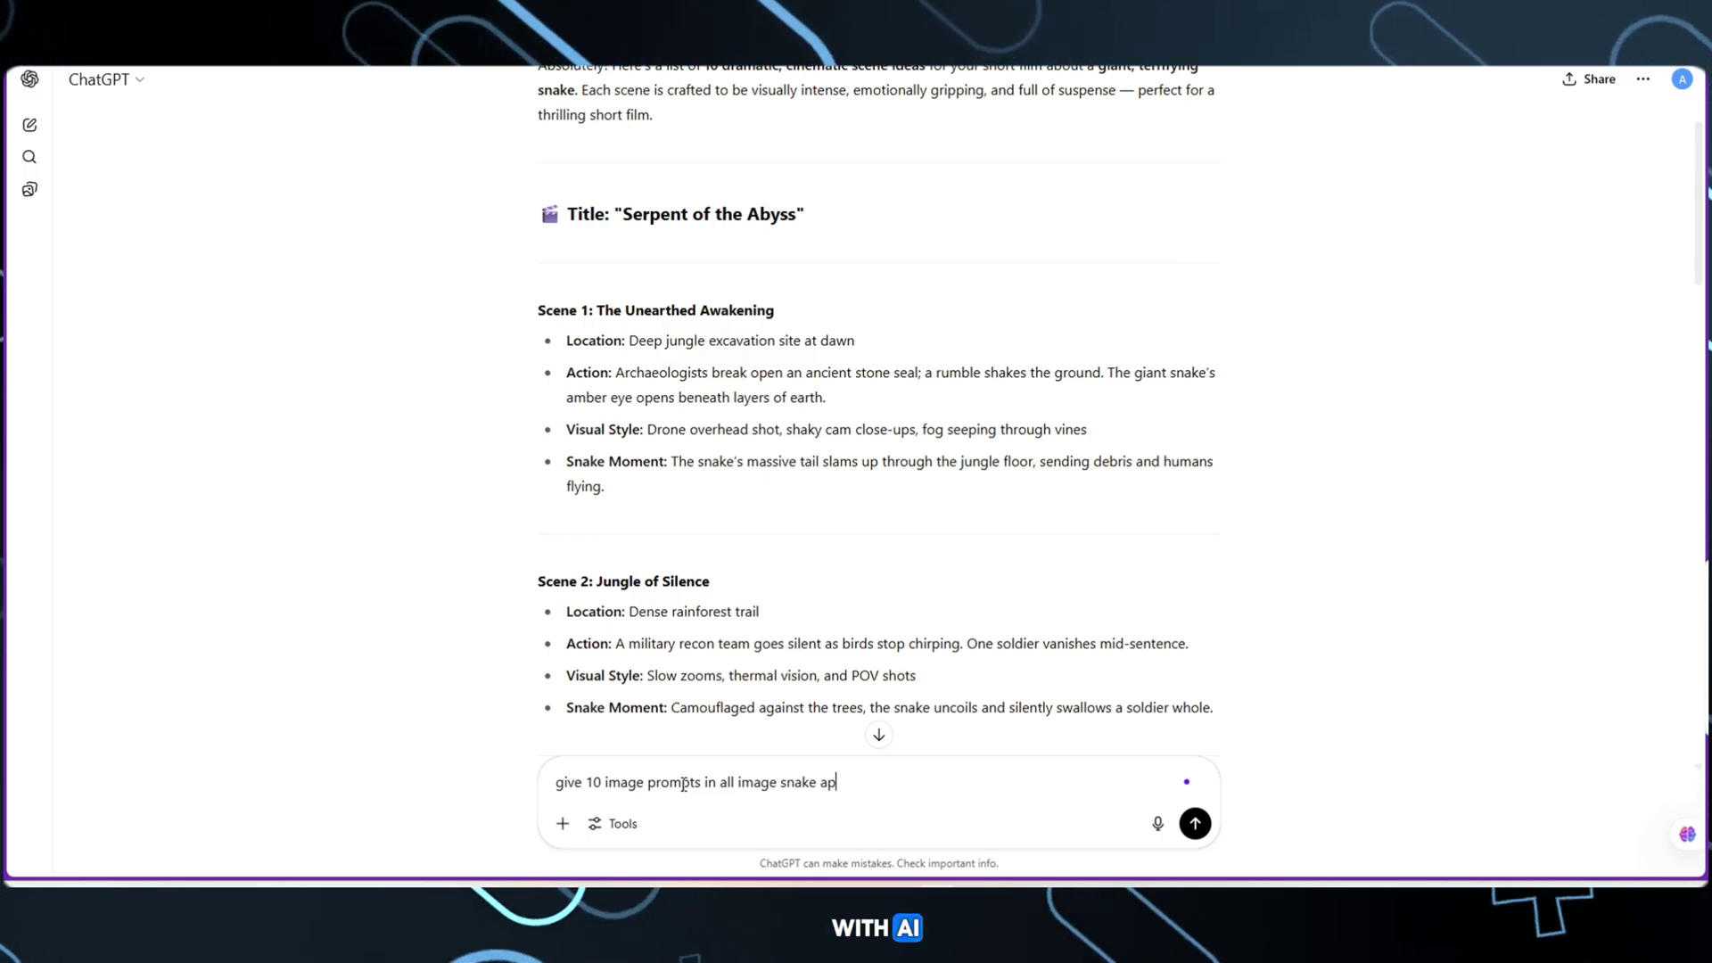
{"action": "type", "text": "pers"}
{"action": "key", "text": "Return"}
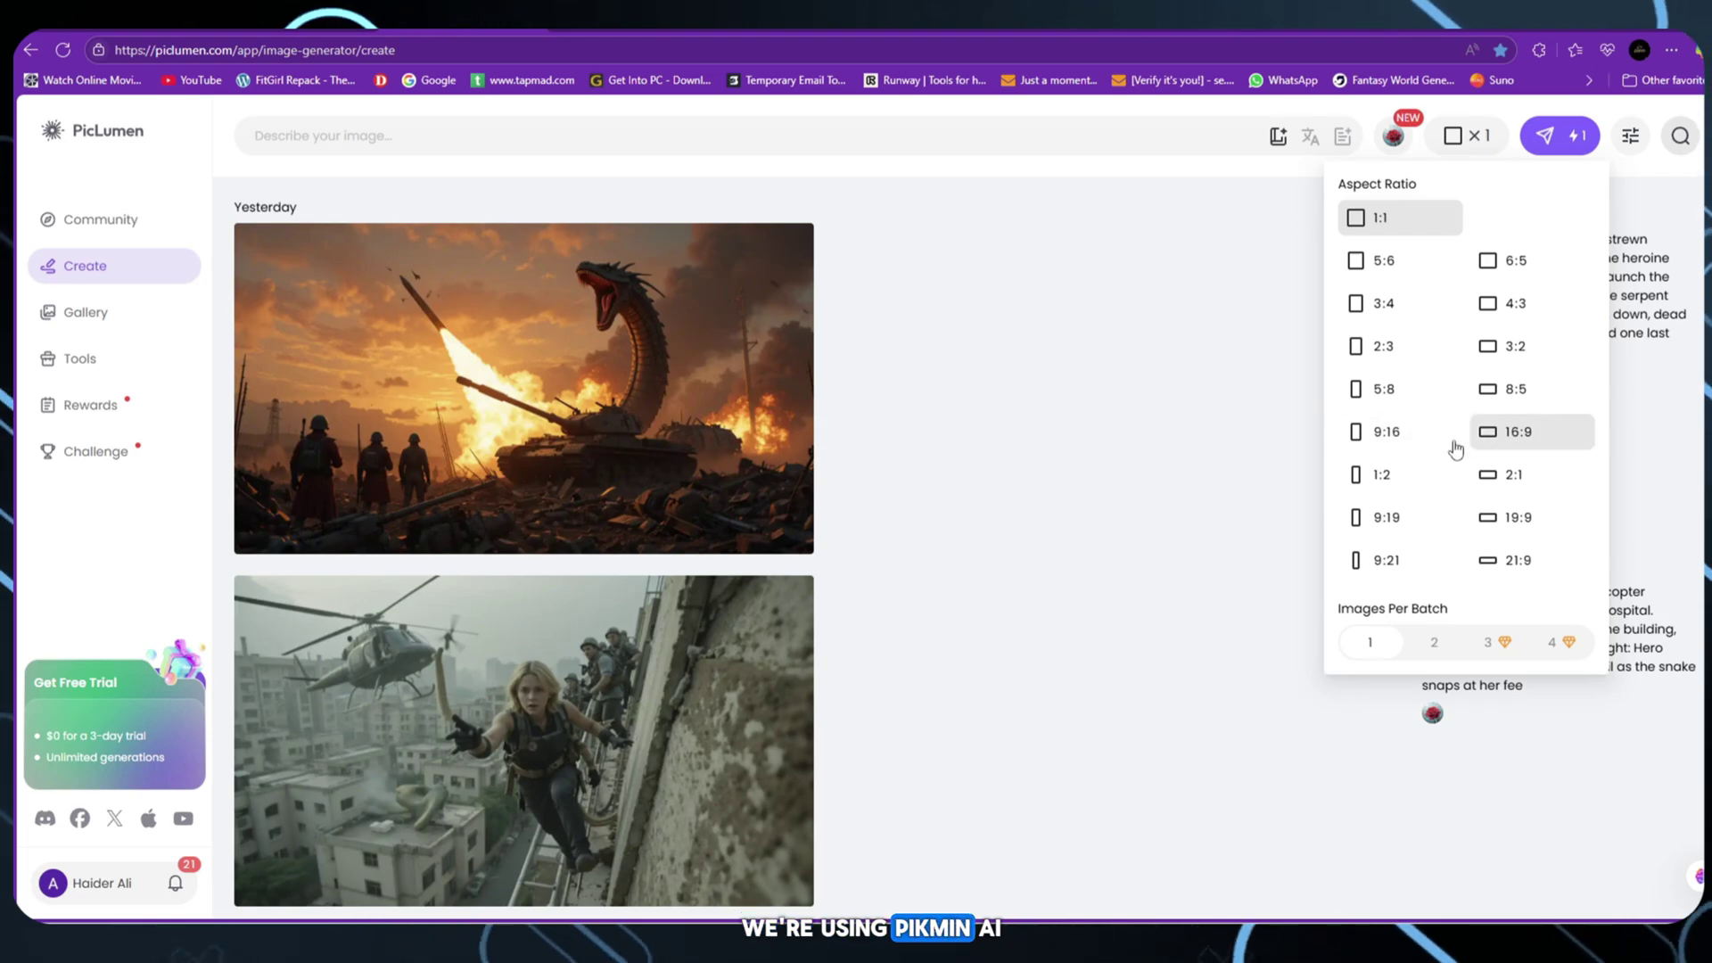
Generate a 16:9 PicLumen image from prompt 1, 'Ancient Awakening in the Jungle'
{"action": "left_click", "coordinate": [1522, 432]}
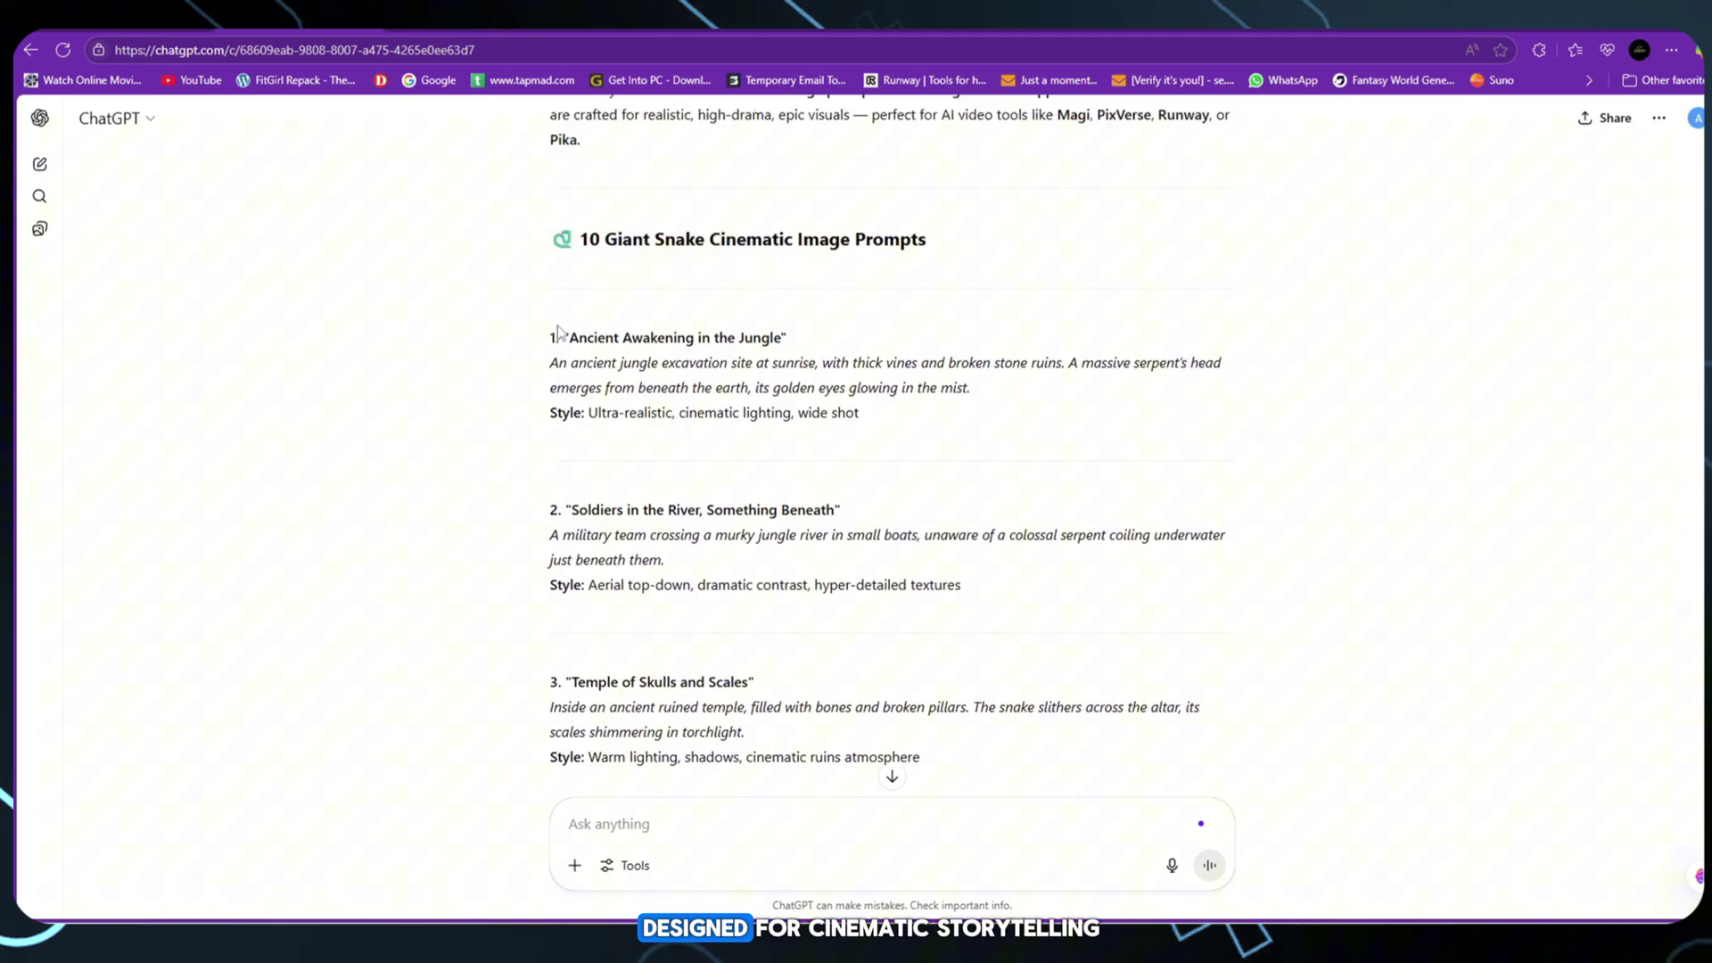
{"action": "scroll", "coordinate": [559, 332], "scroll_direction": "up", "scroll_amount": 1}
{"action": "left_click_drag", "start_coordinate": [549, 371], "coordinate": [859, 448]}
{"action": "right_click", "coordinate": [780, 421]}
{"action": "left_click", "coordinate": [816, 433]}
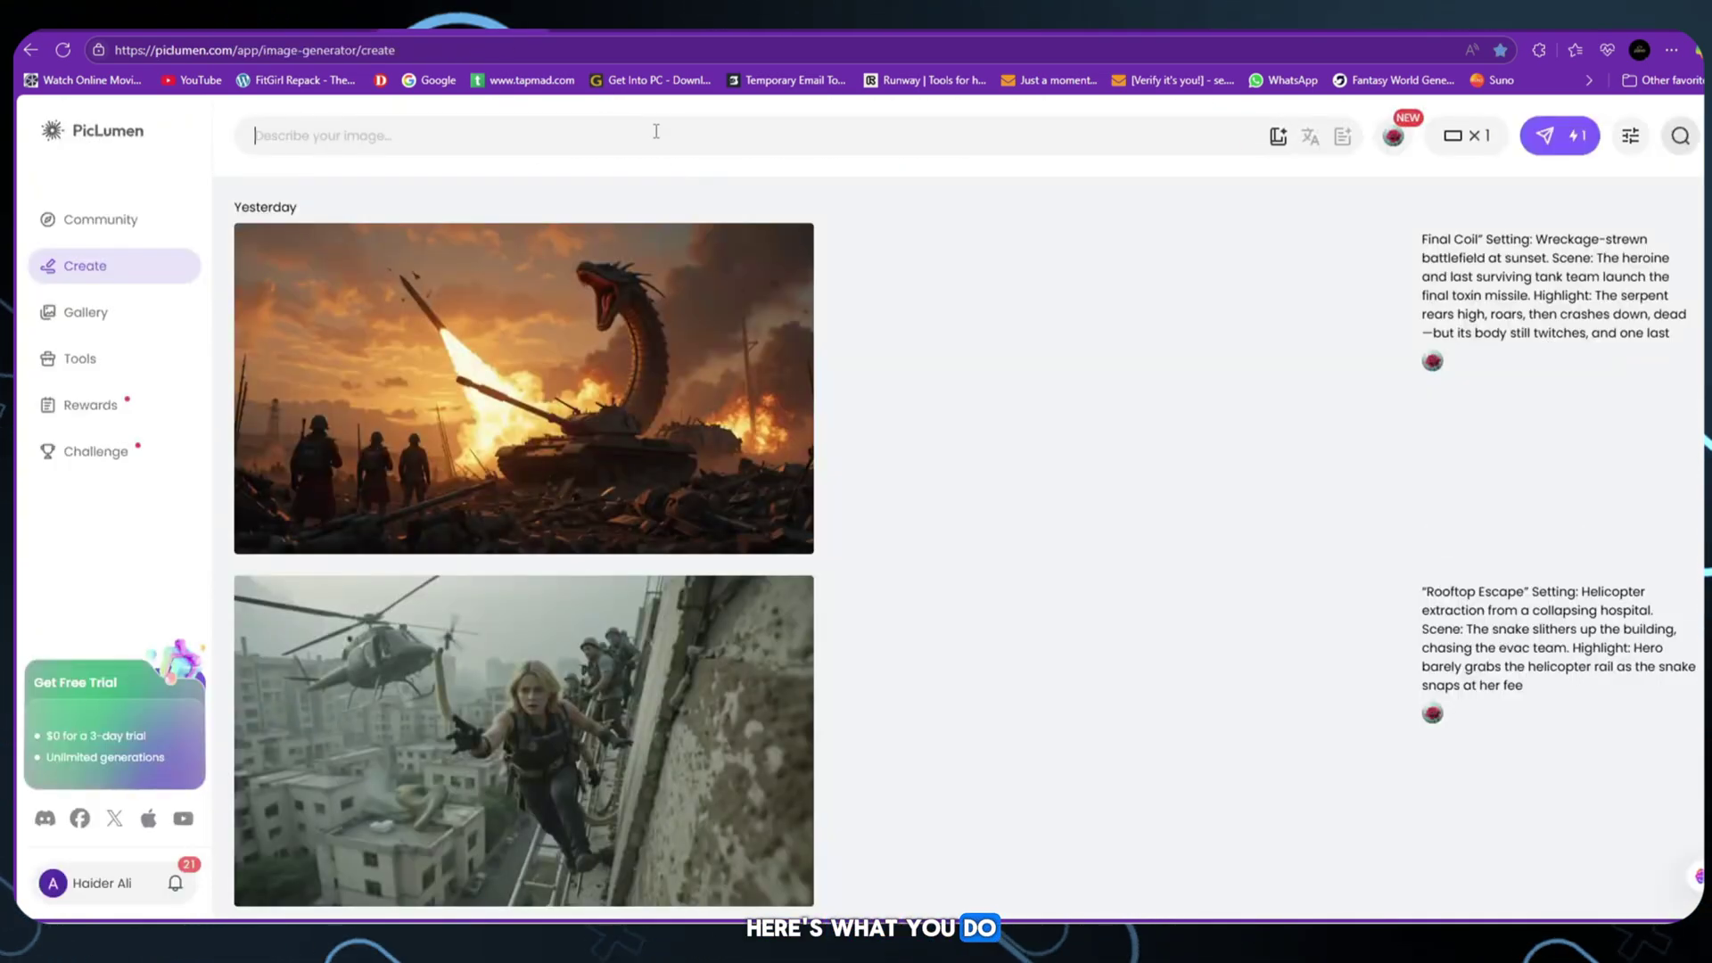
{"action": "right_click", "coordinate": [655, 131]}
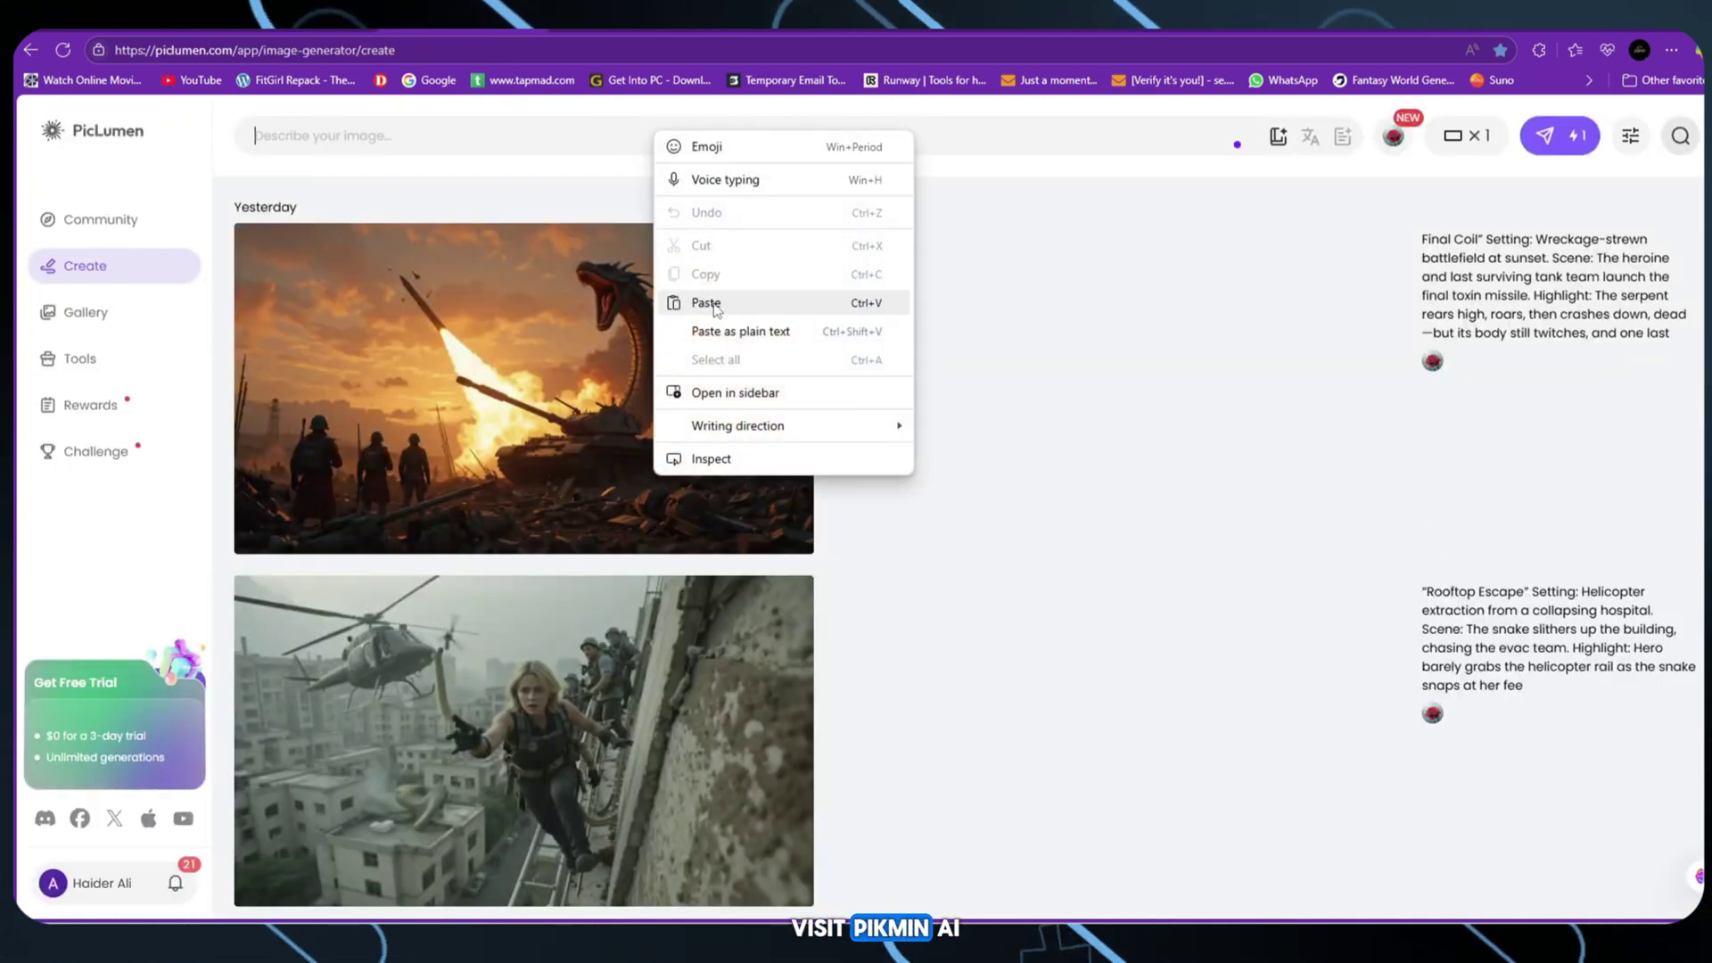
{"action": "left_click", "coordinate": [707, 298]}
{"action": "left_click", "coordinate": [1546, 140]}
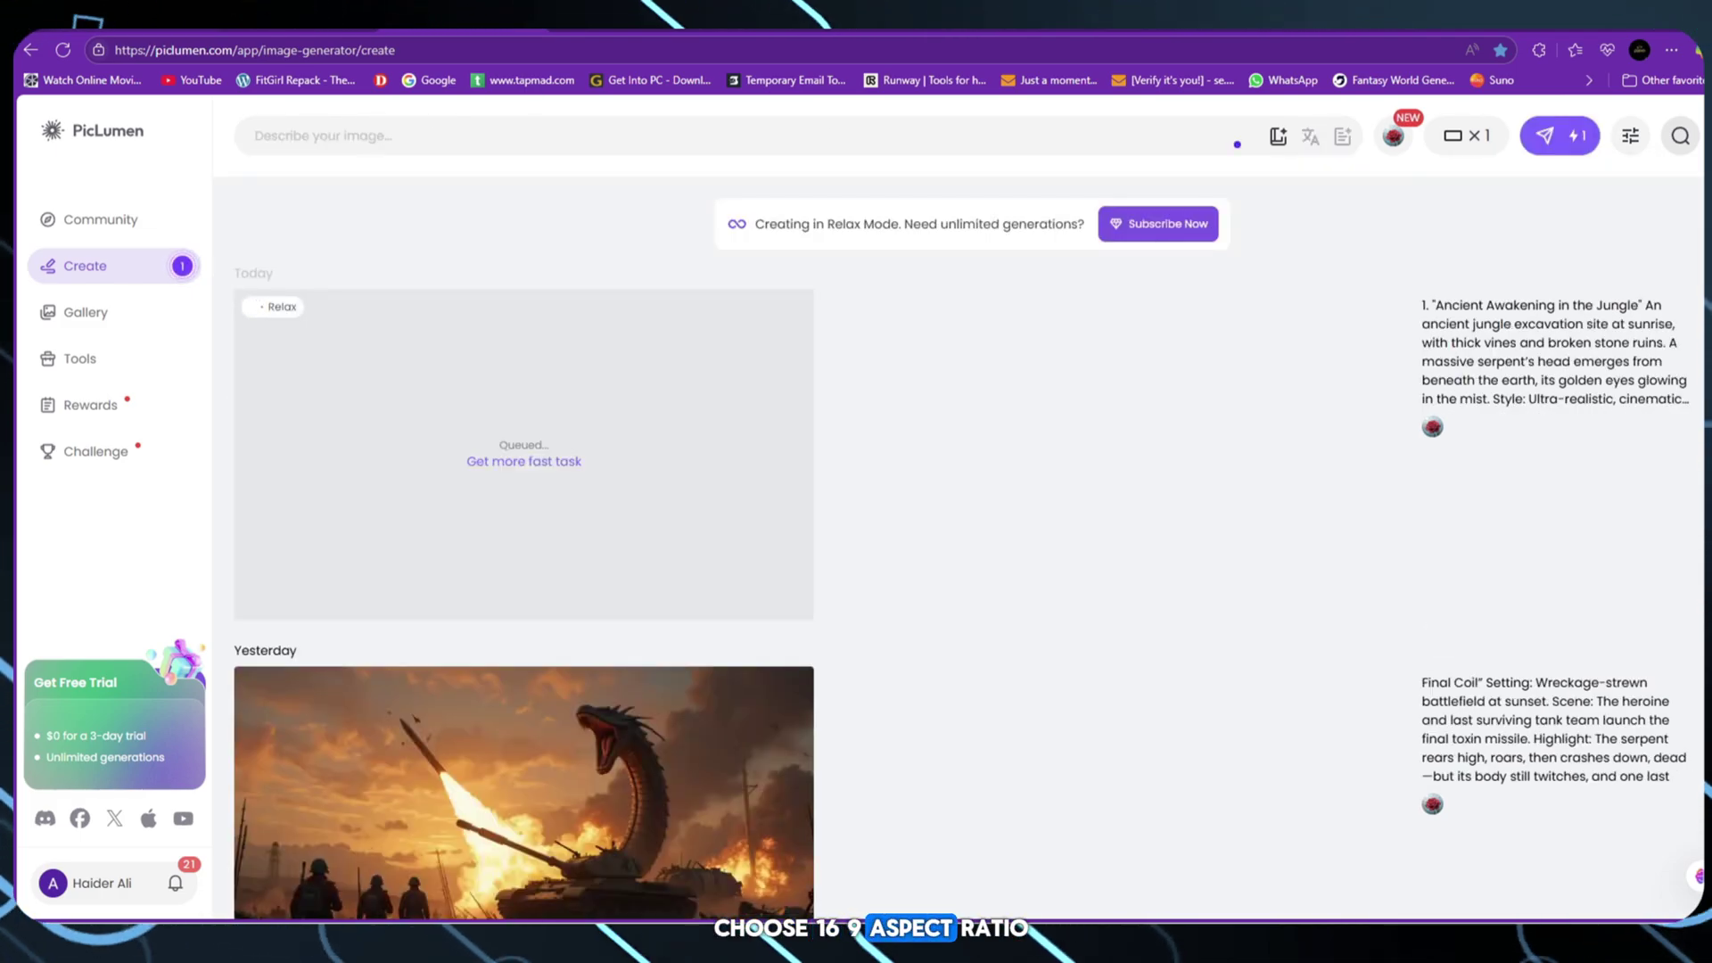
Copy the 'Soldiers in the River' prompt from ChatGPT into PicLumen and generate its image
{"action": "key", "text": "ctrl+Tab"}
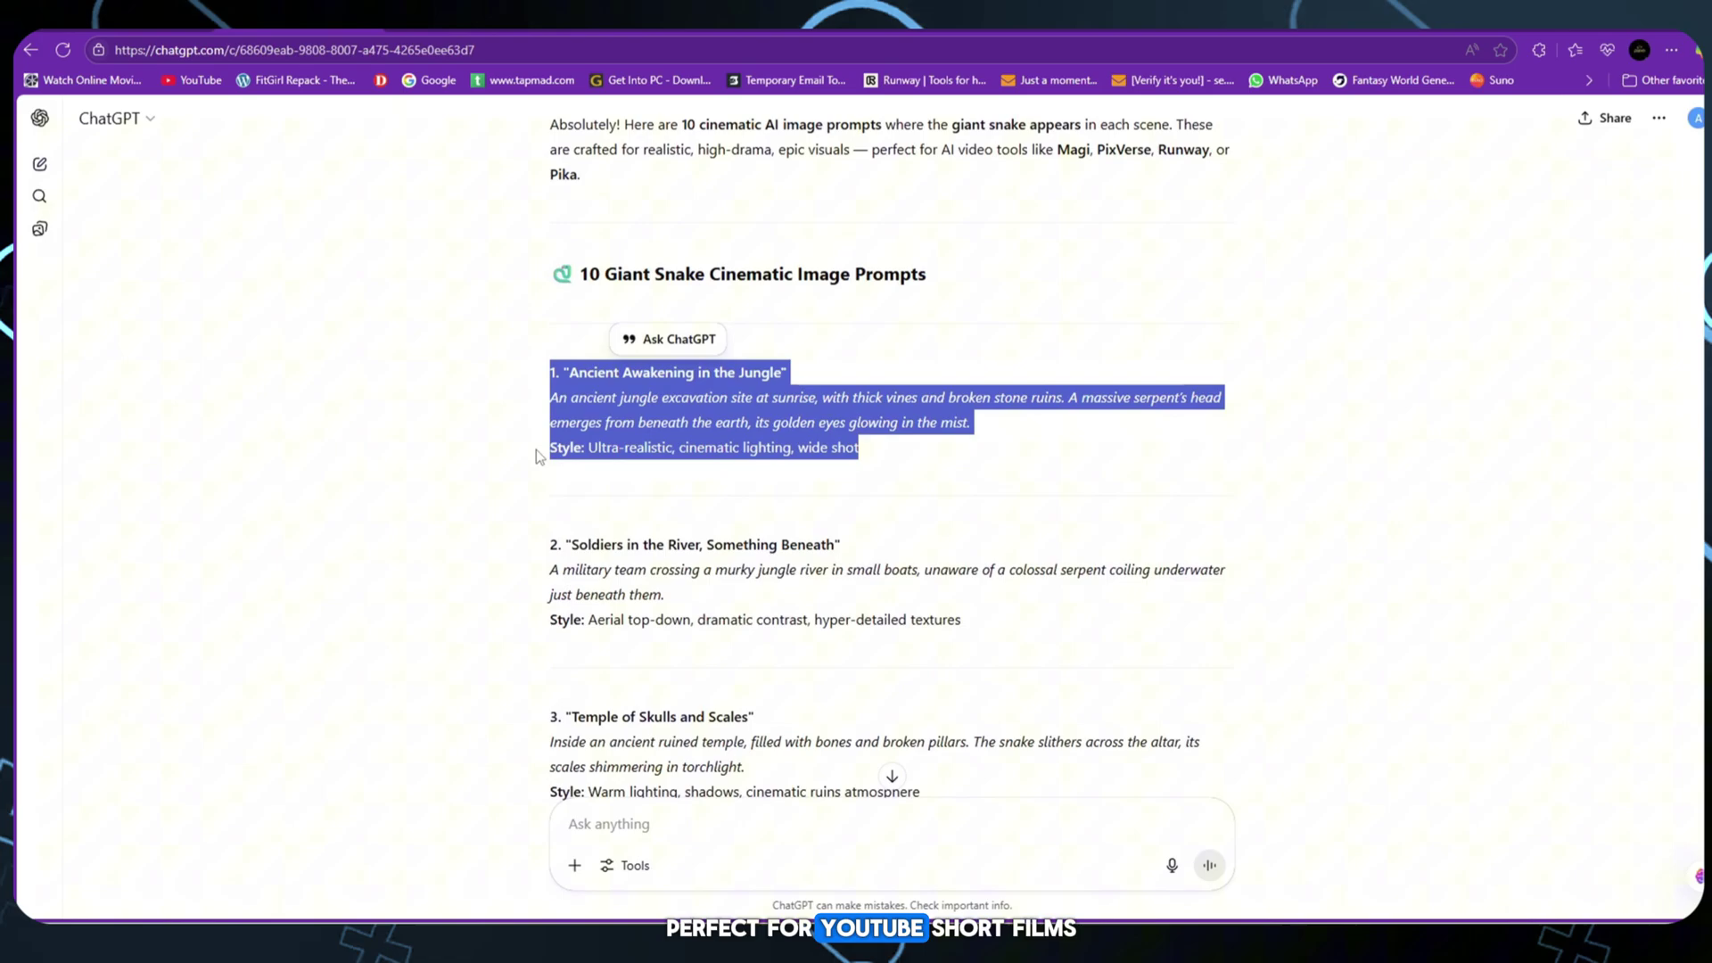
{"action": "scroll", "coordinate": [547, 455], "scroll_direction": "down", "scroll_amount": 1}
{"action": "left_click_drag", "start_coordinate": [548, 455], "coordinate": [979, 537]}
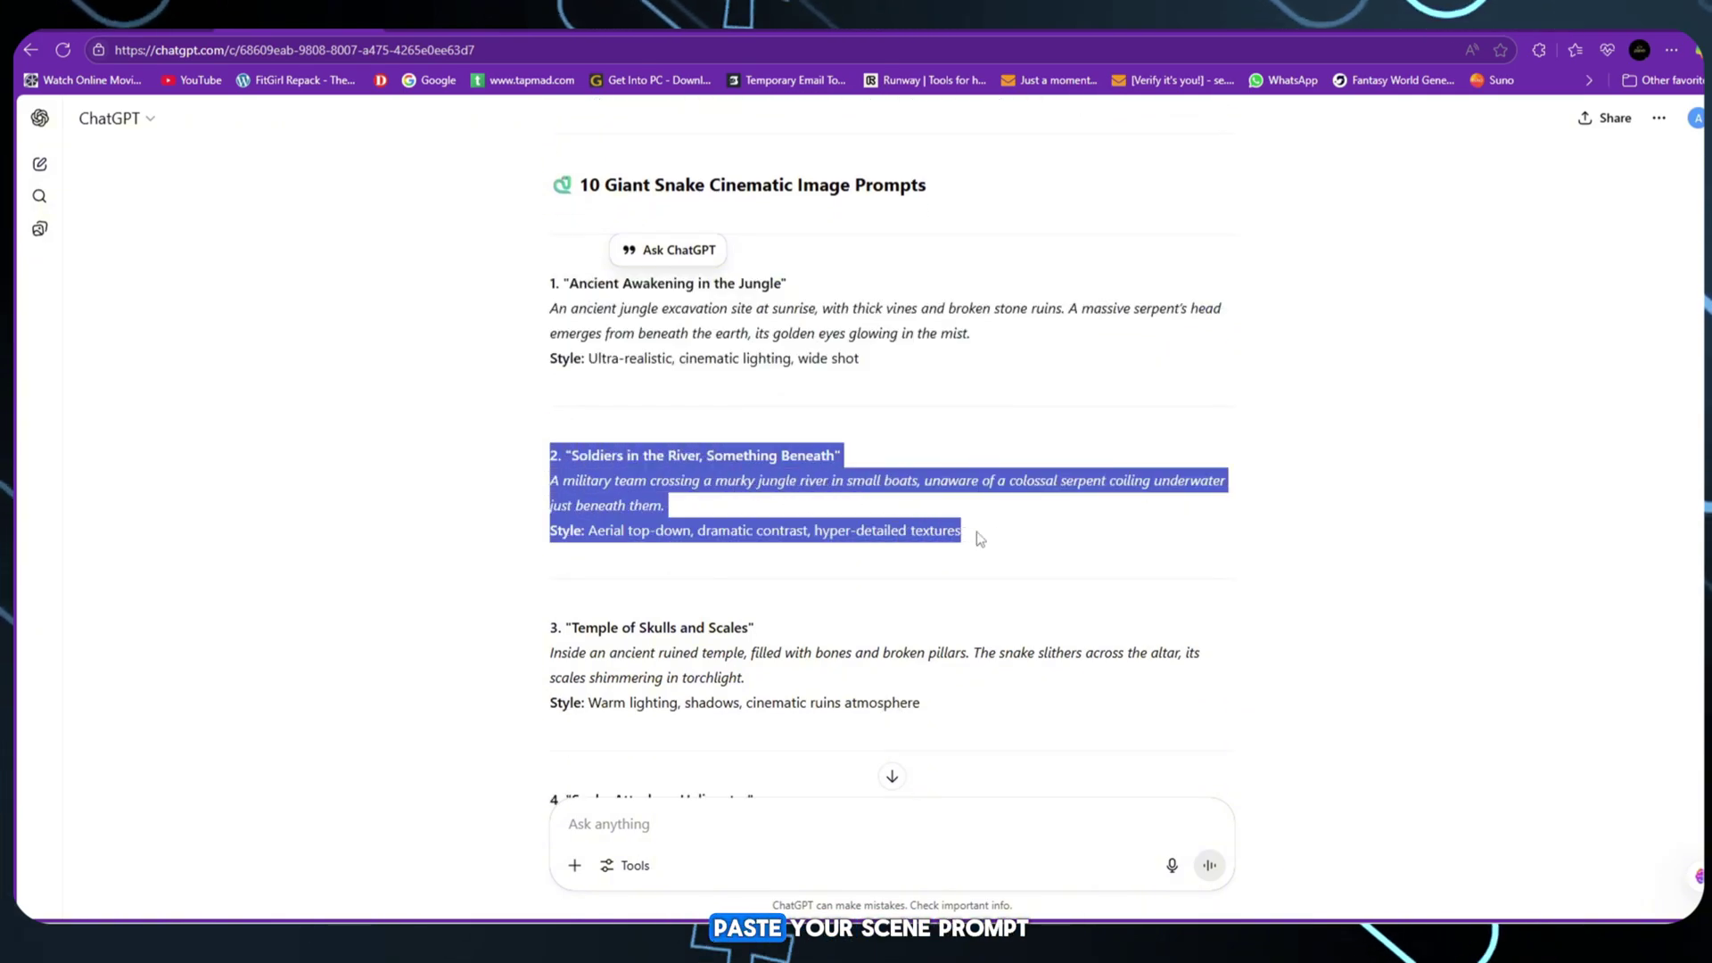
{"action": "right_click", "coordinate": [845, 502]}
{"action": "left_click", "coordinate": [878, 505]}
{"action": "key", "text": "ctrl+Tab"}
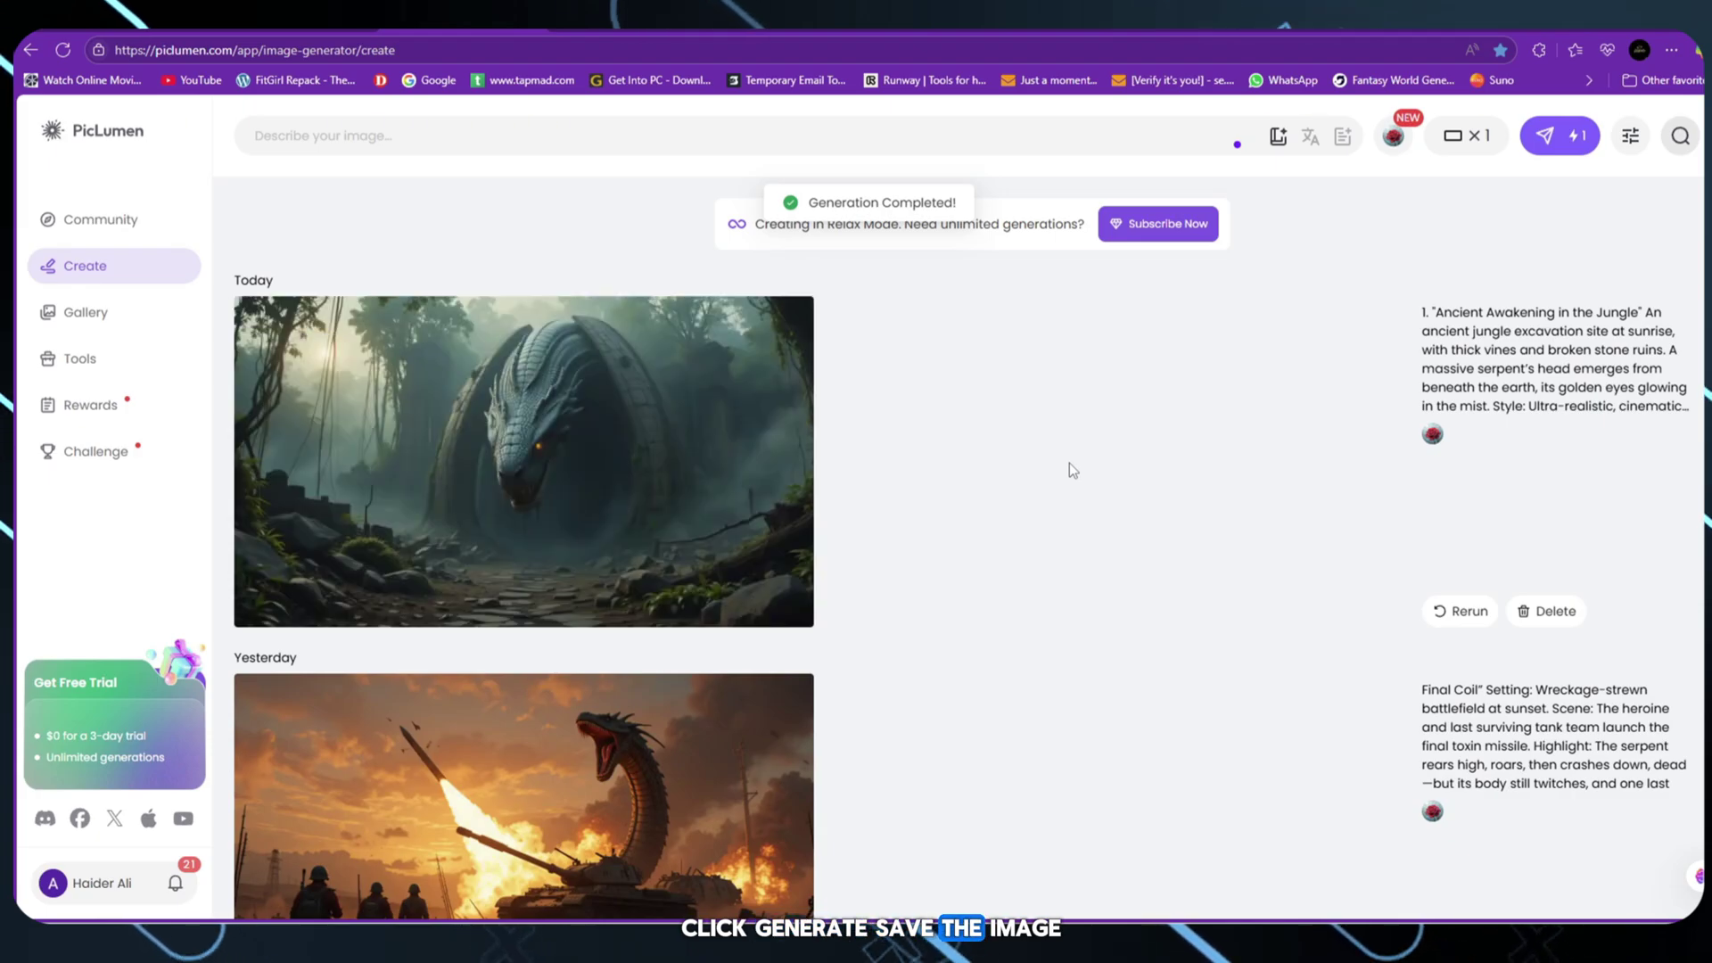
{"action": "right_click", "coordinate": [632, 140]}
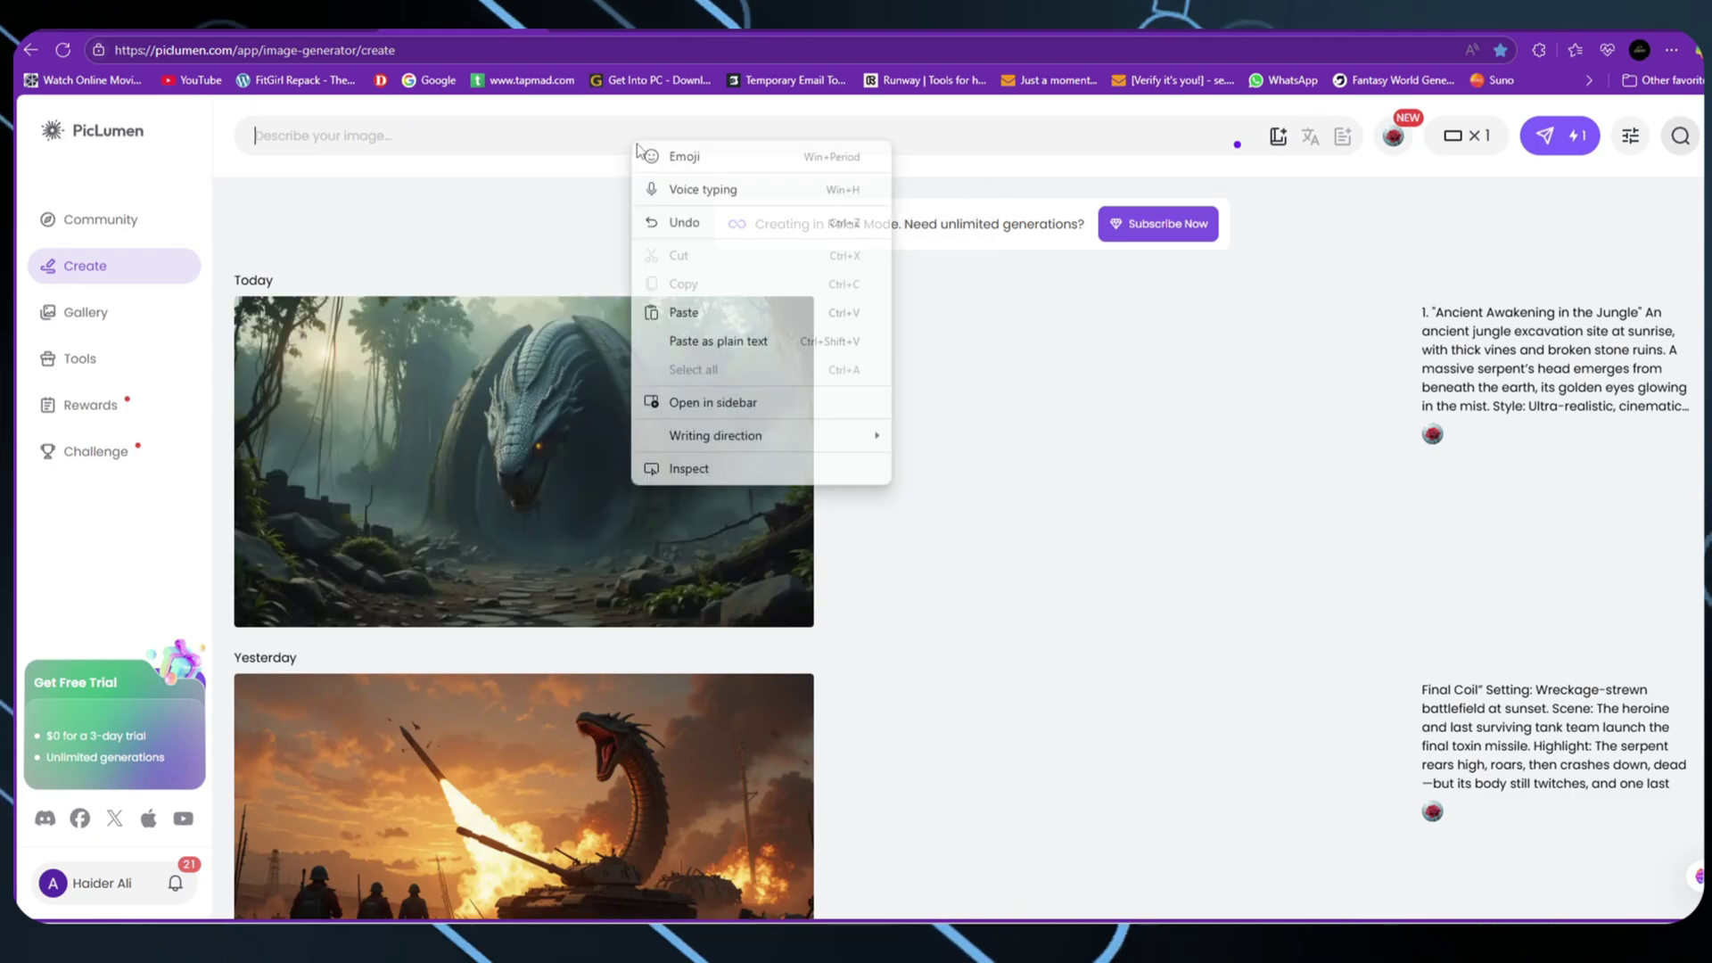
{"action": "left_click", "coordinate": [733, 312]}
{"action": "left_click", "coordinate": [1538, 143]}
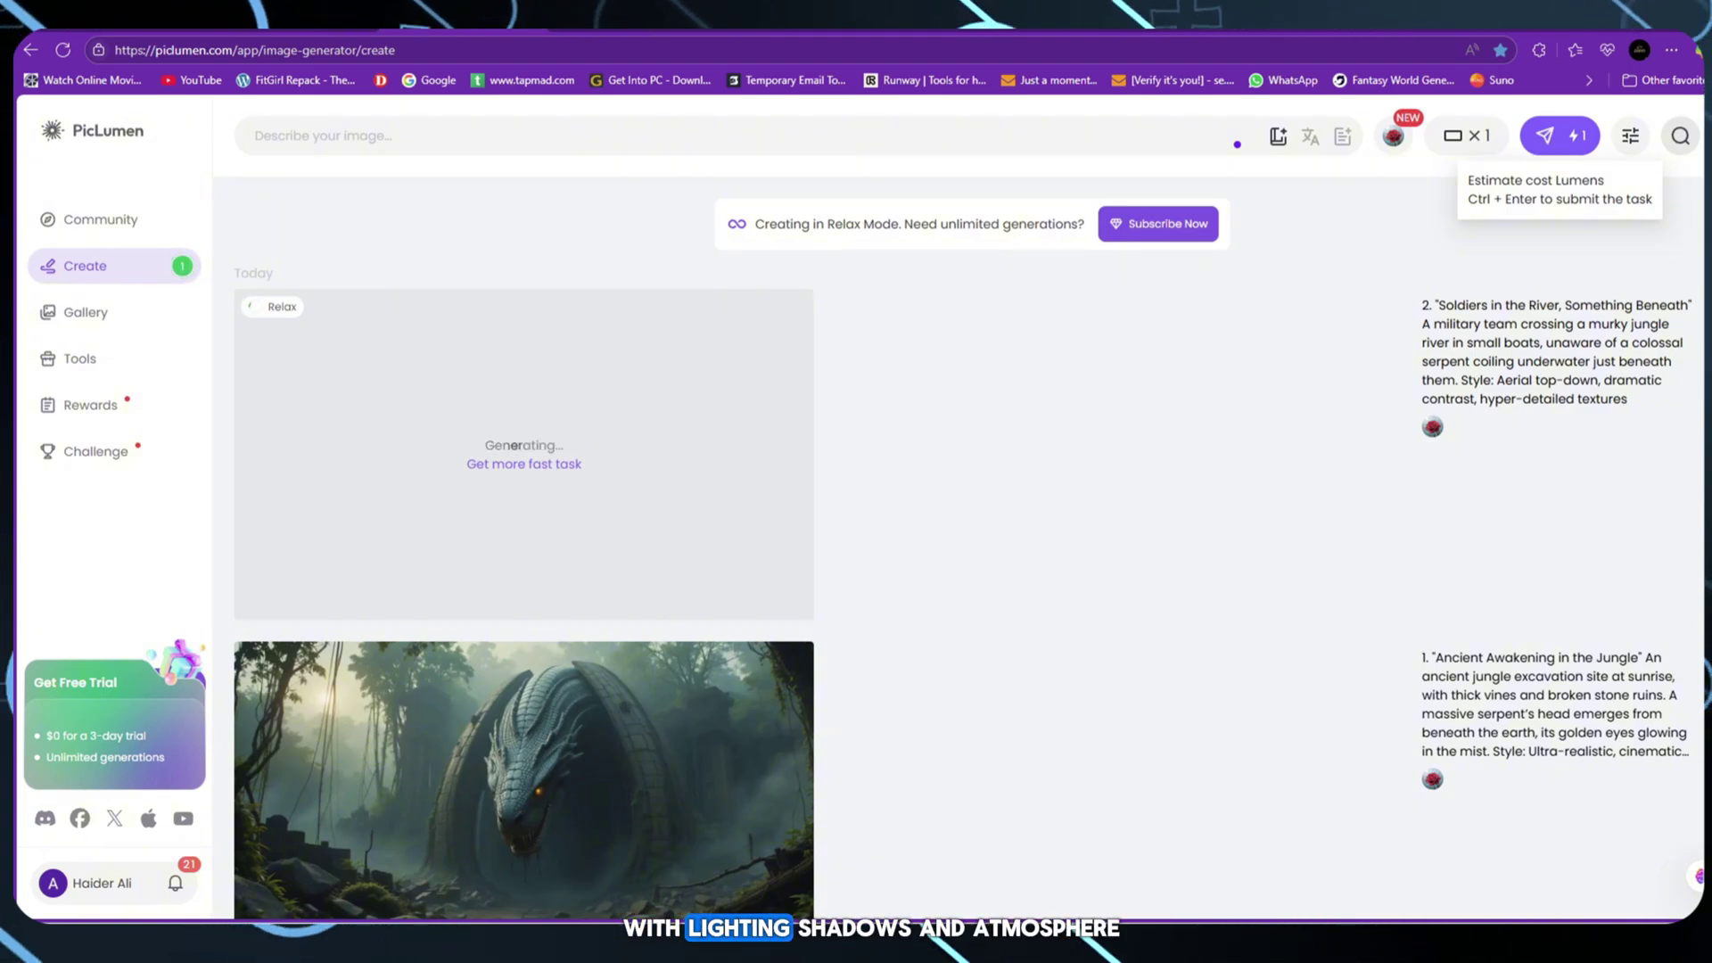
Copy the 'Temple of Skulls and Scales' prompt into PicLumen and generate its image
{"action": "key", "text": "ctrl+Tab"}
{"action": "scroll", "coordinate": [689, 646], "scroll_direction": "down", "scroll_amount": 1}
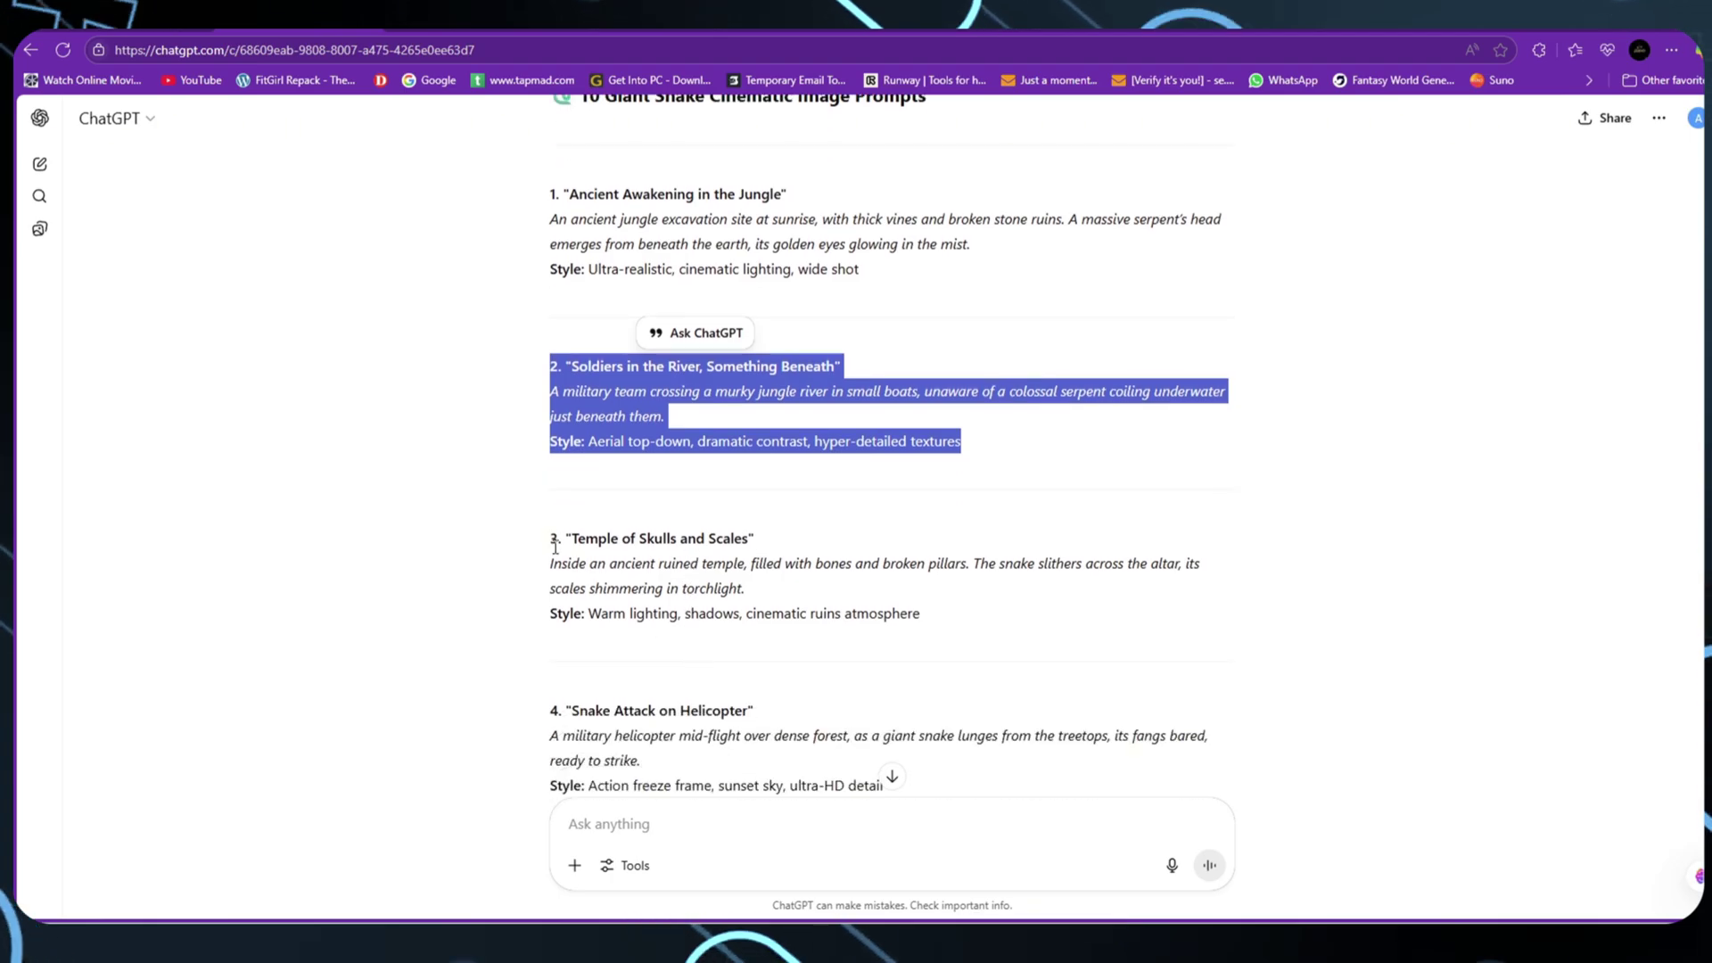
{"action": "left_click_drag", "start_coordinate": [562, 537], "coordinate": [981, 625]}
{"action": "right_click", "coordinate": [745, 630]}
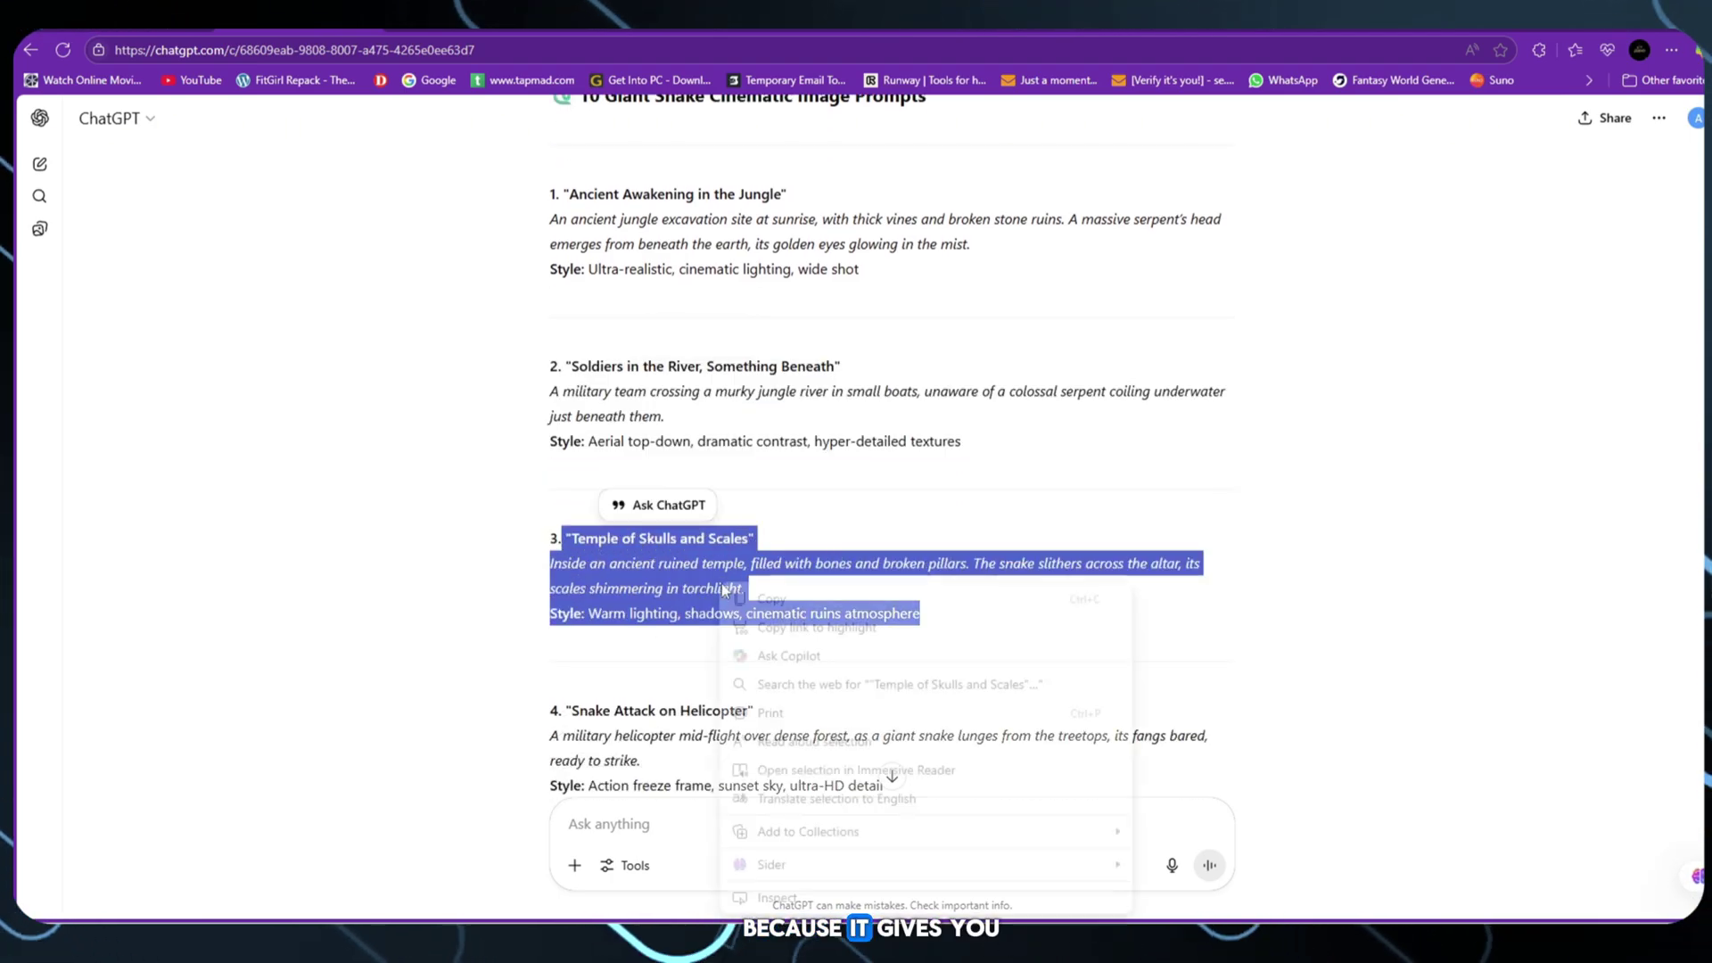
{"action": "left_click", "coordinate": [785, 665]}
{"action": "key", "text": "ctrl+Tab"}
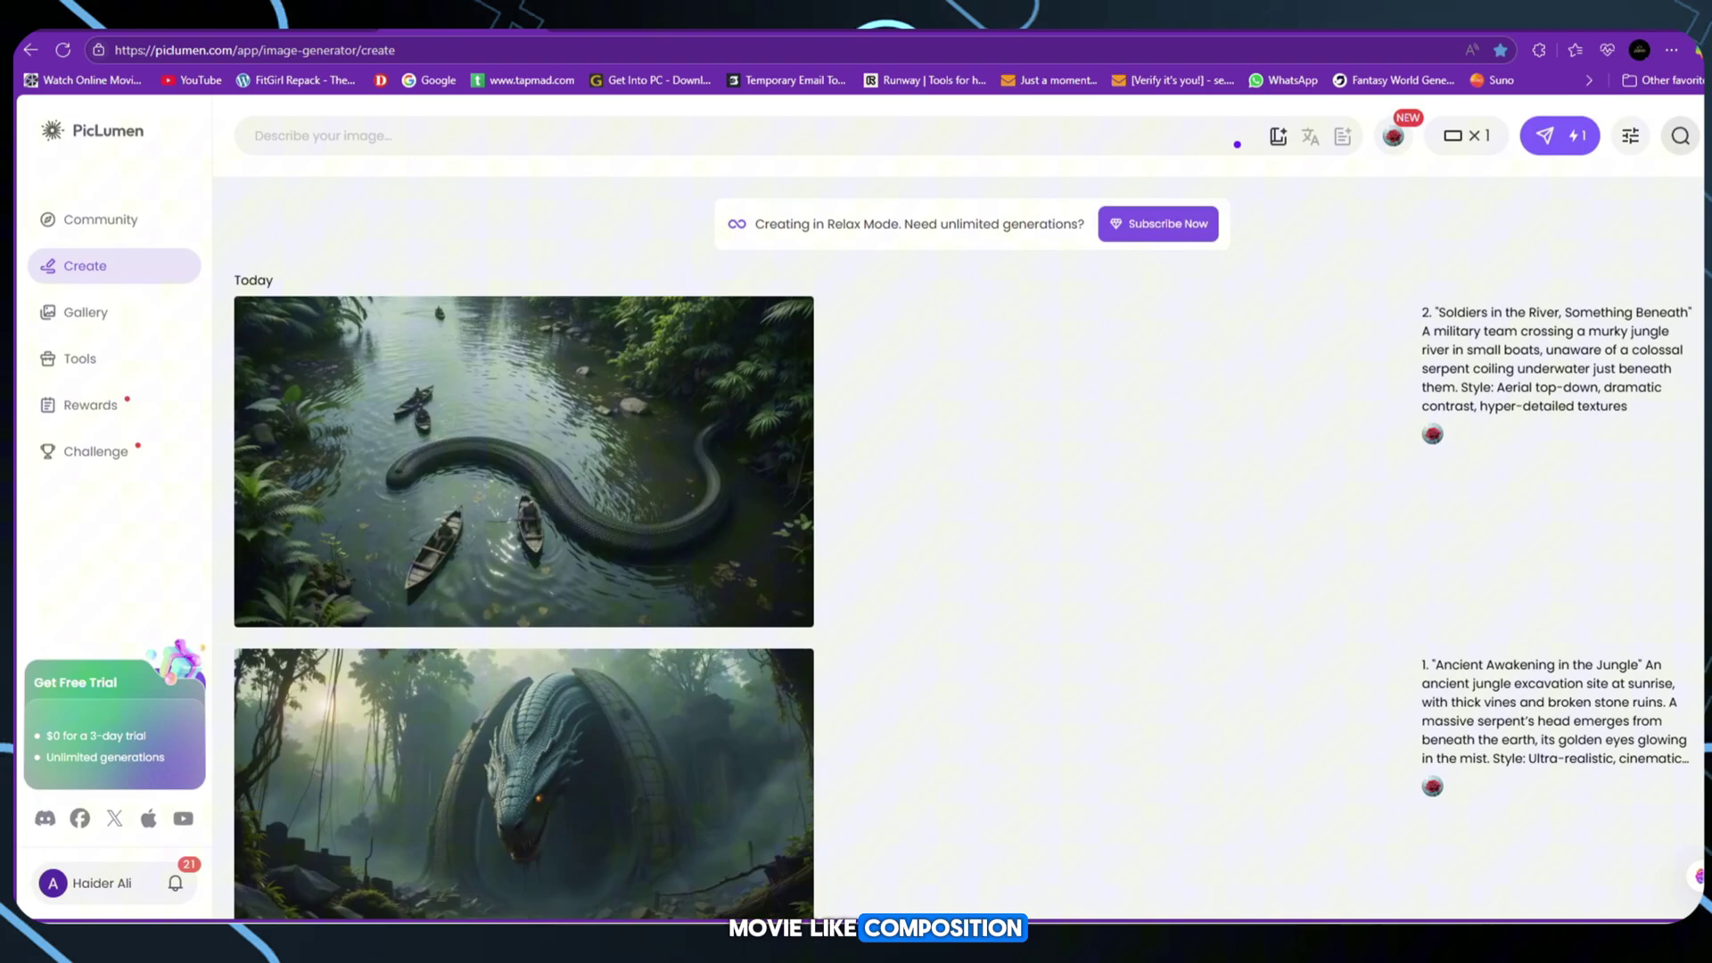
{"action": "right_click", "coordinate": [487, 136]}
{"action": "left_click", "coordinate": [544, 306]}
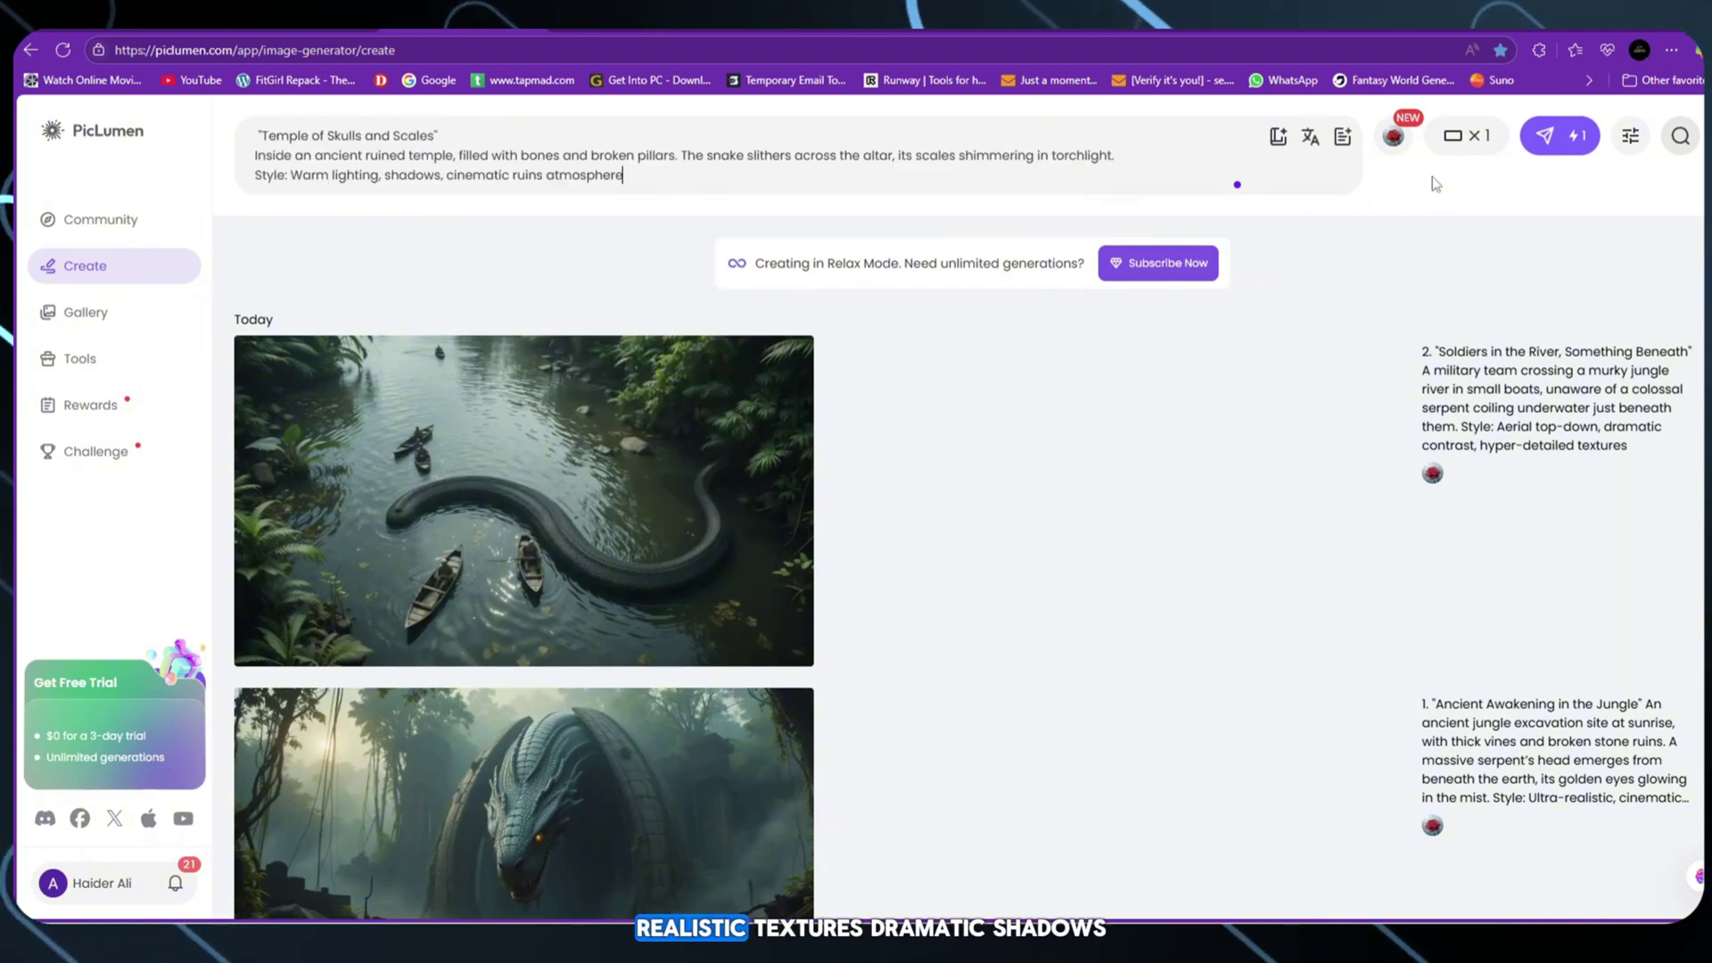
{"action": "left_click", "coordinate": [1539, 139]}
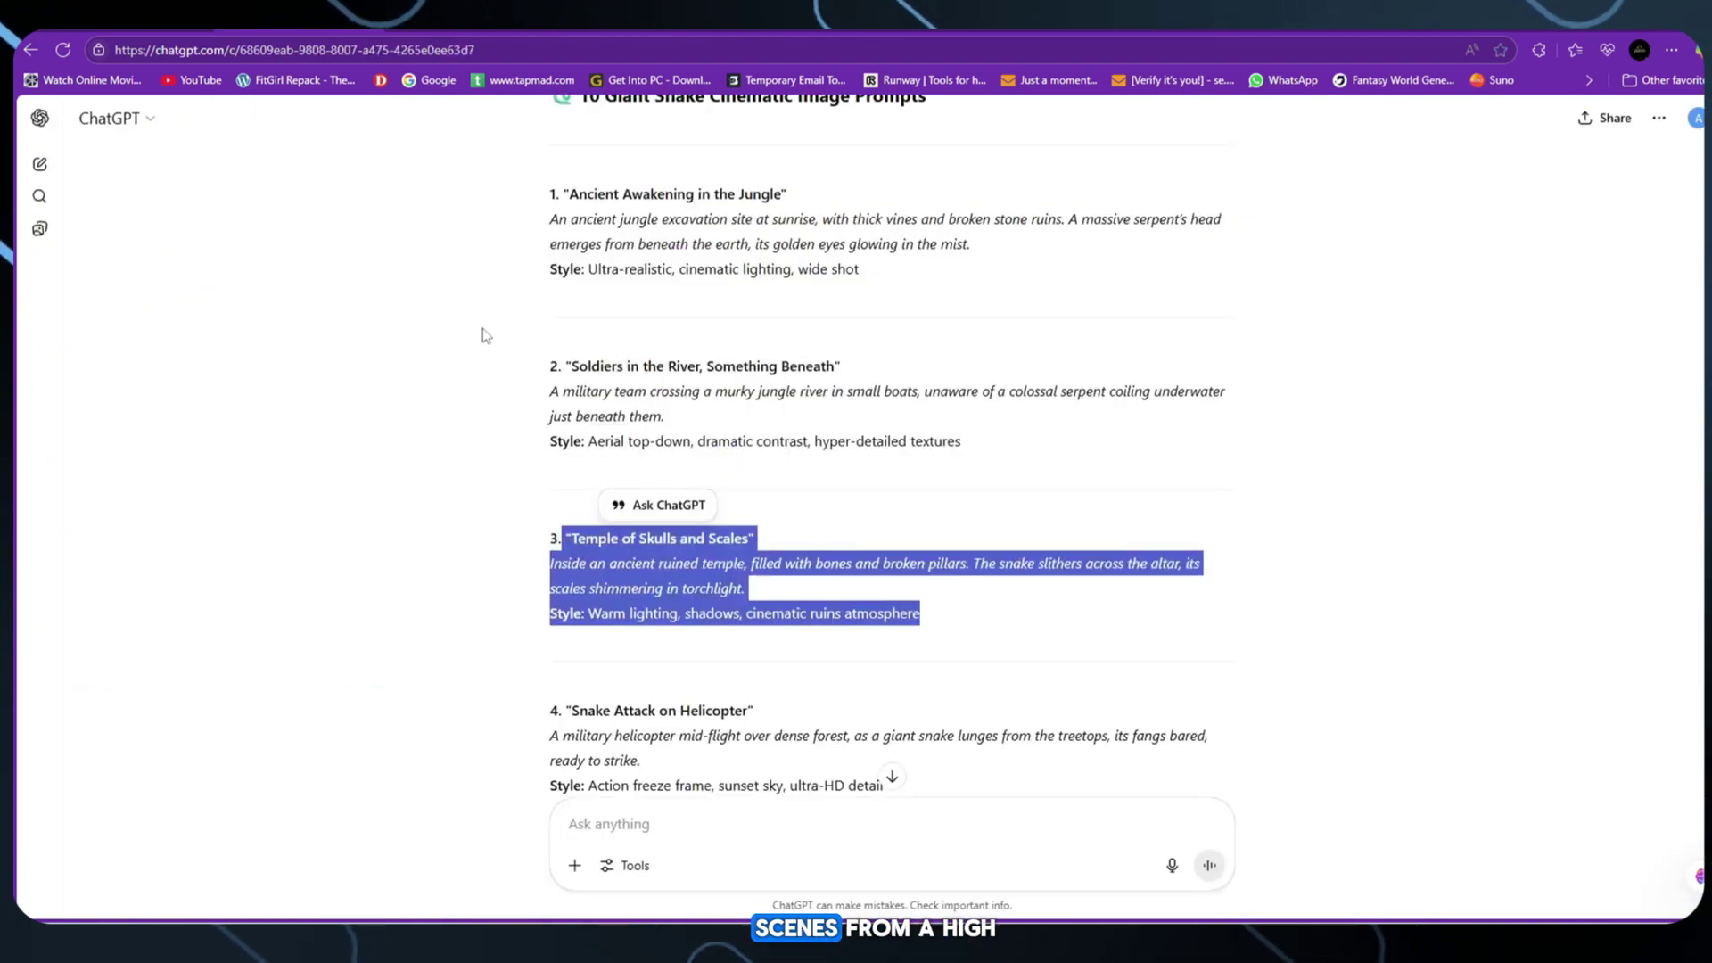
Copy the 'Snake Attack on Helicopter' prompt into PicLumen and generate its image
{"action": "scroll", "coordinate": [591, 715], "scroll_direction": "down", "scroll_amount": 1}
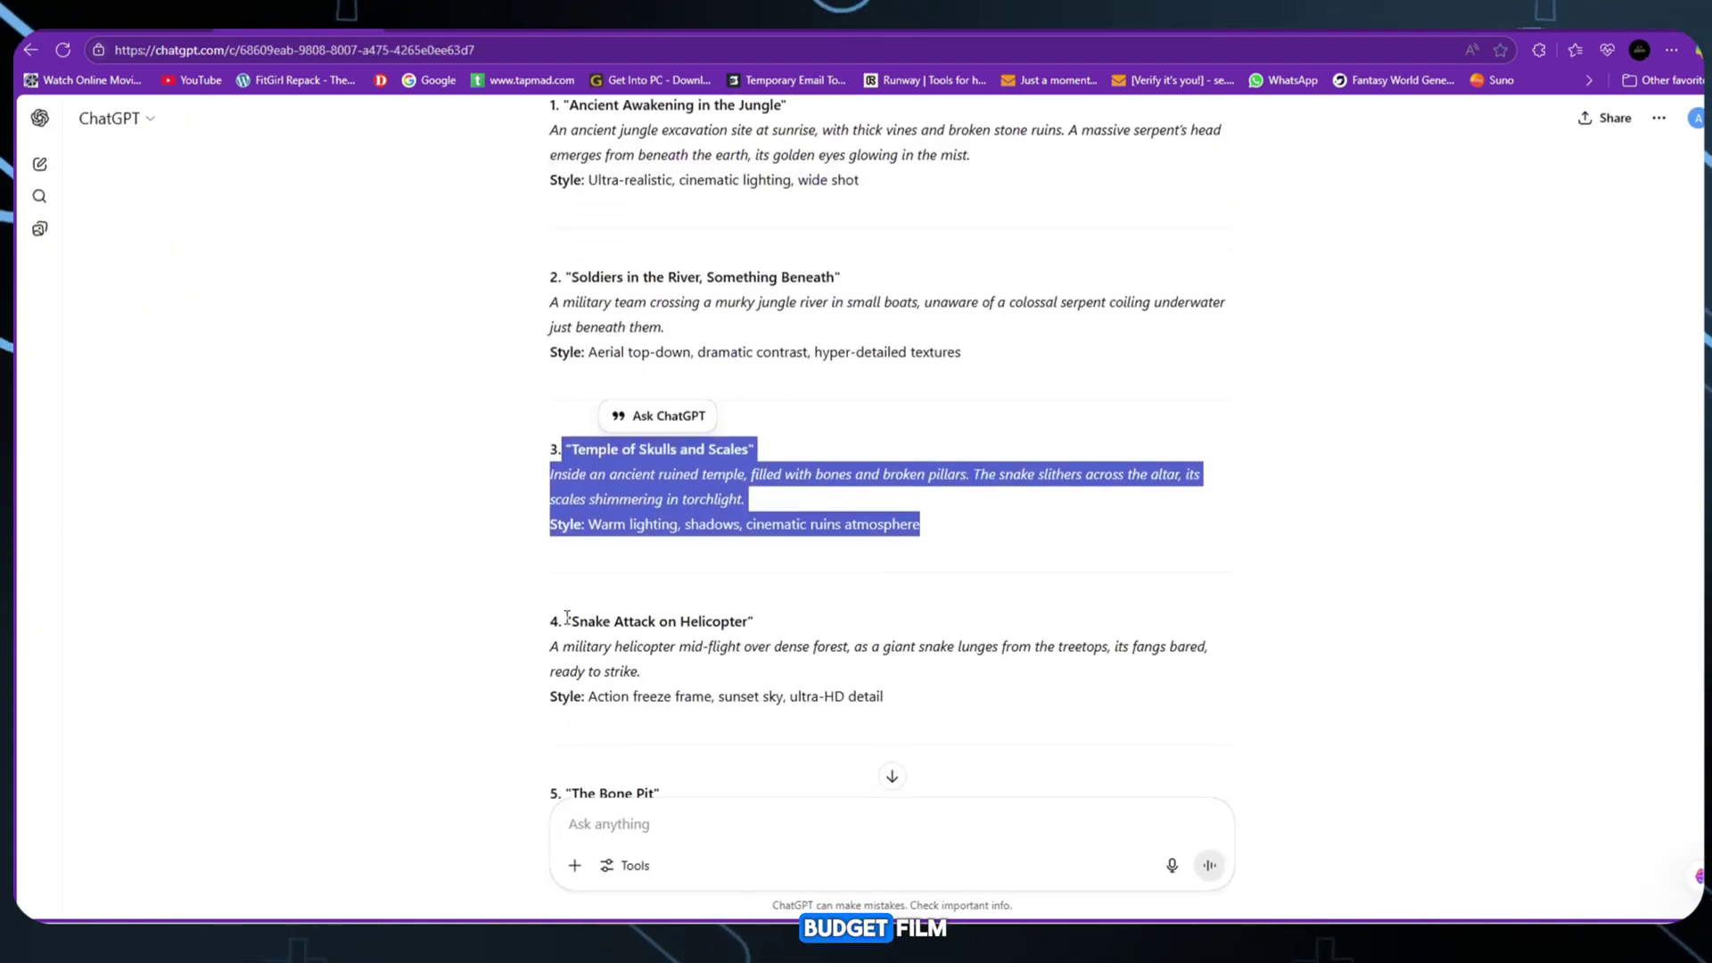
{"action": "left_click_drag", "start_coordinate": [567, 617], "coordinate": [883, 697]}
{"action": "right_click", "coordinate": [790, 665]}
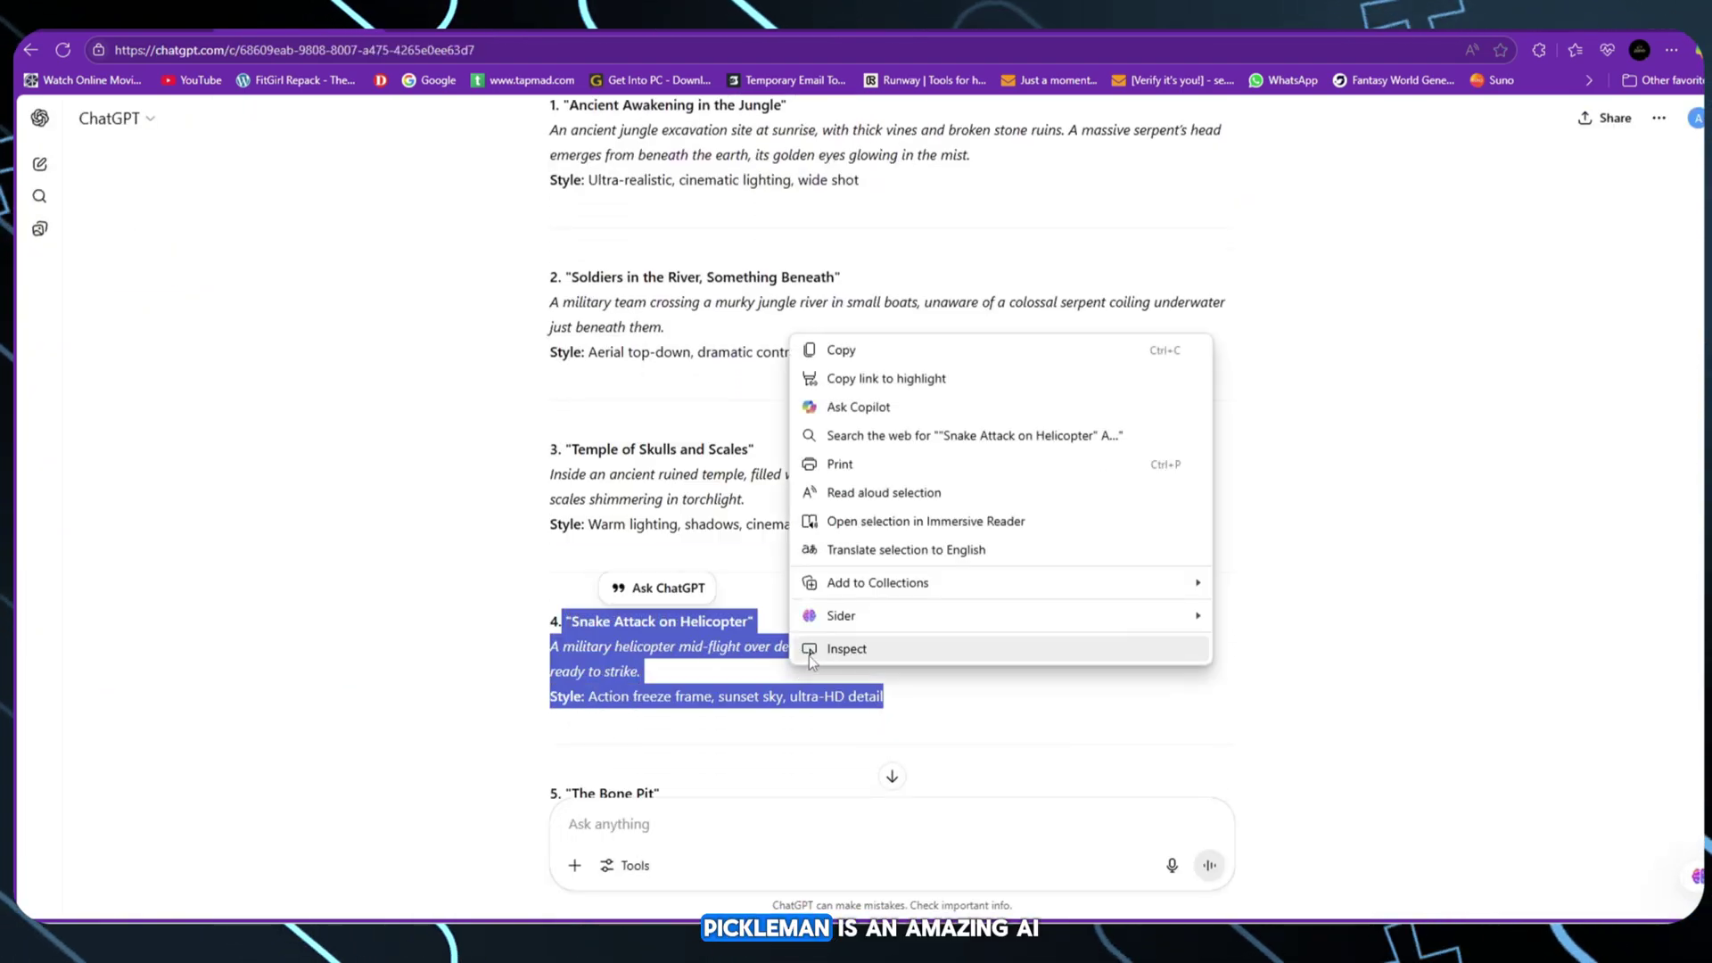
{"action": "left_click", "coordinate": [841, 351]}
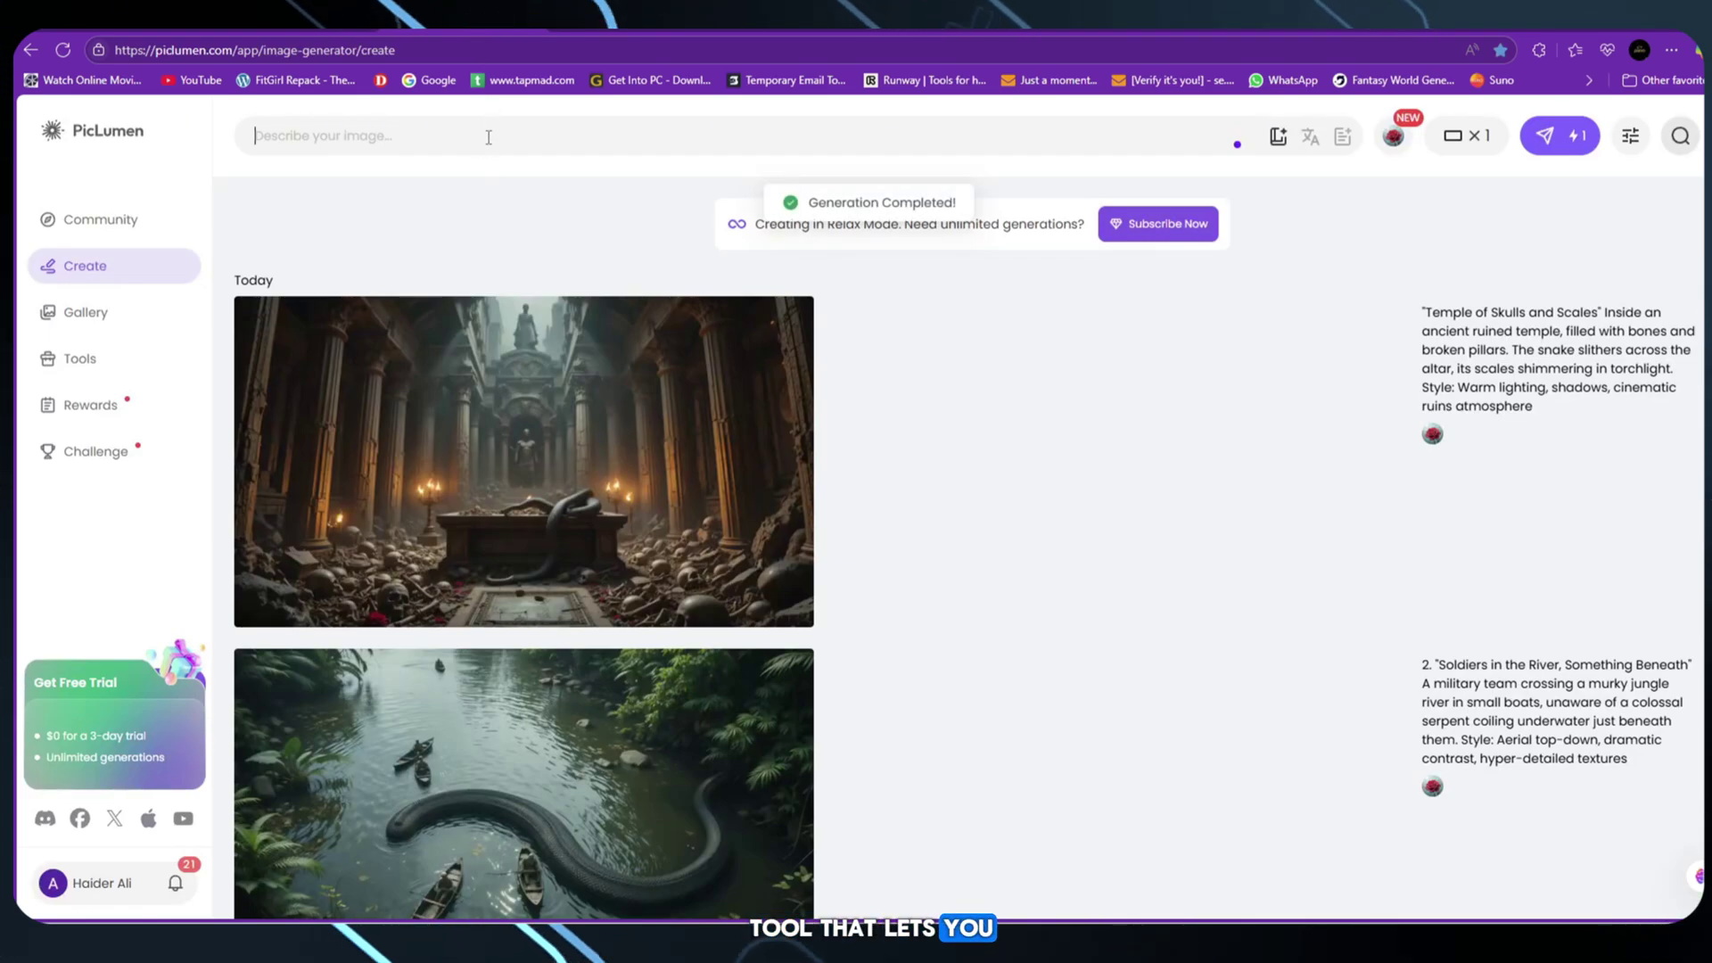
{"action": "right_click", "coordinate": [489, 136]}
{"action": "left_click", "coordinate": [535, 306]}
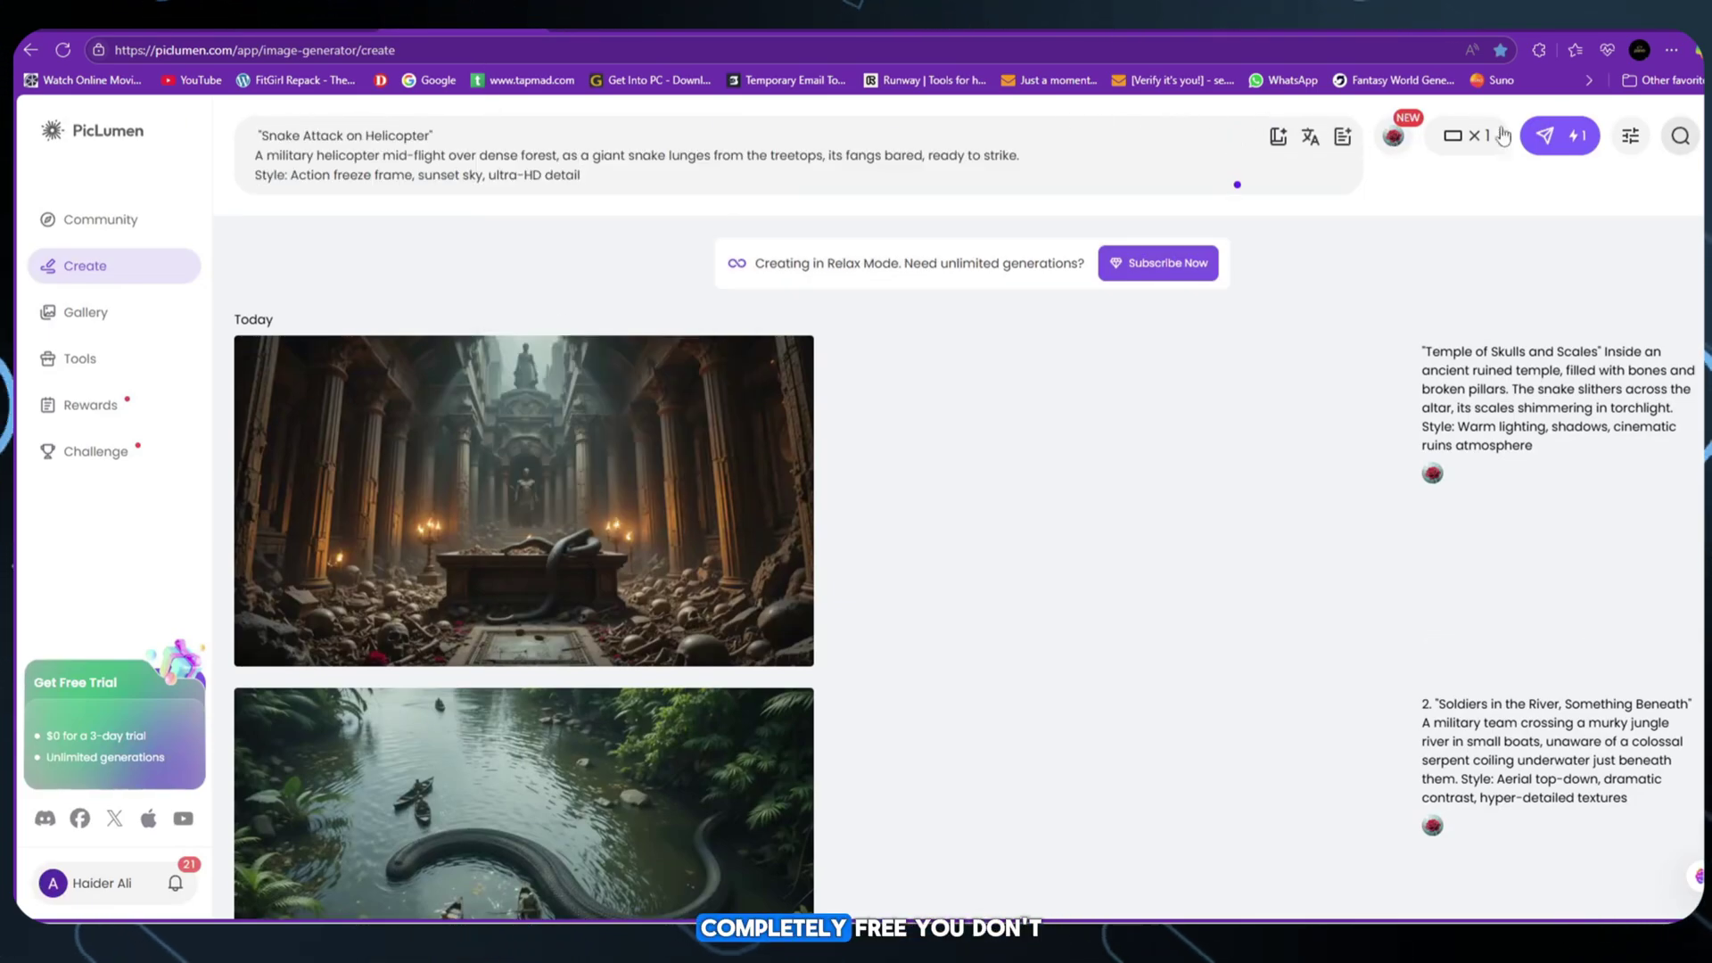
{"action": "left_click", "coordinate": [1543, 135]}
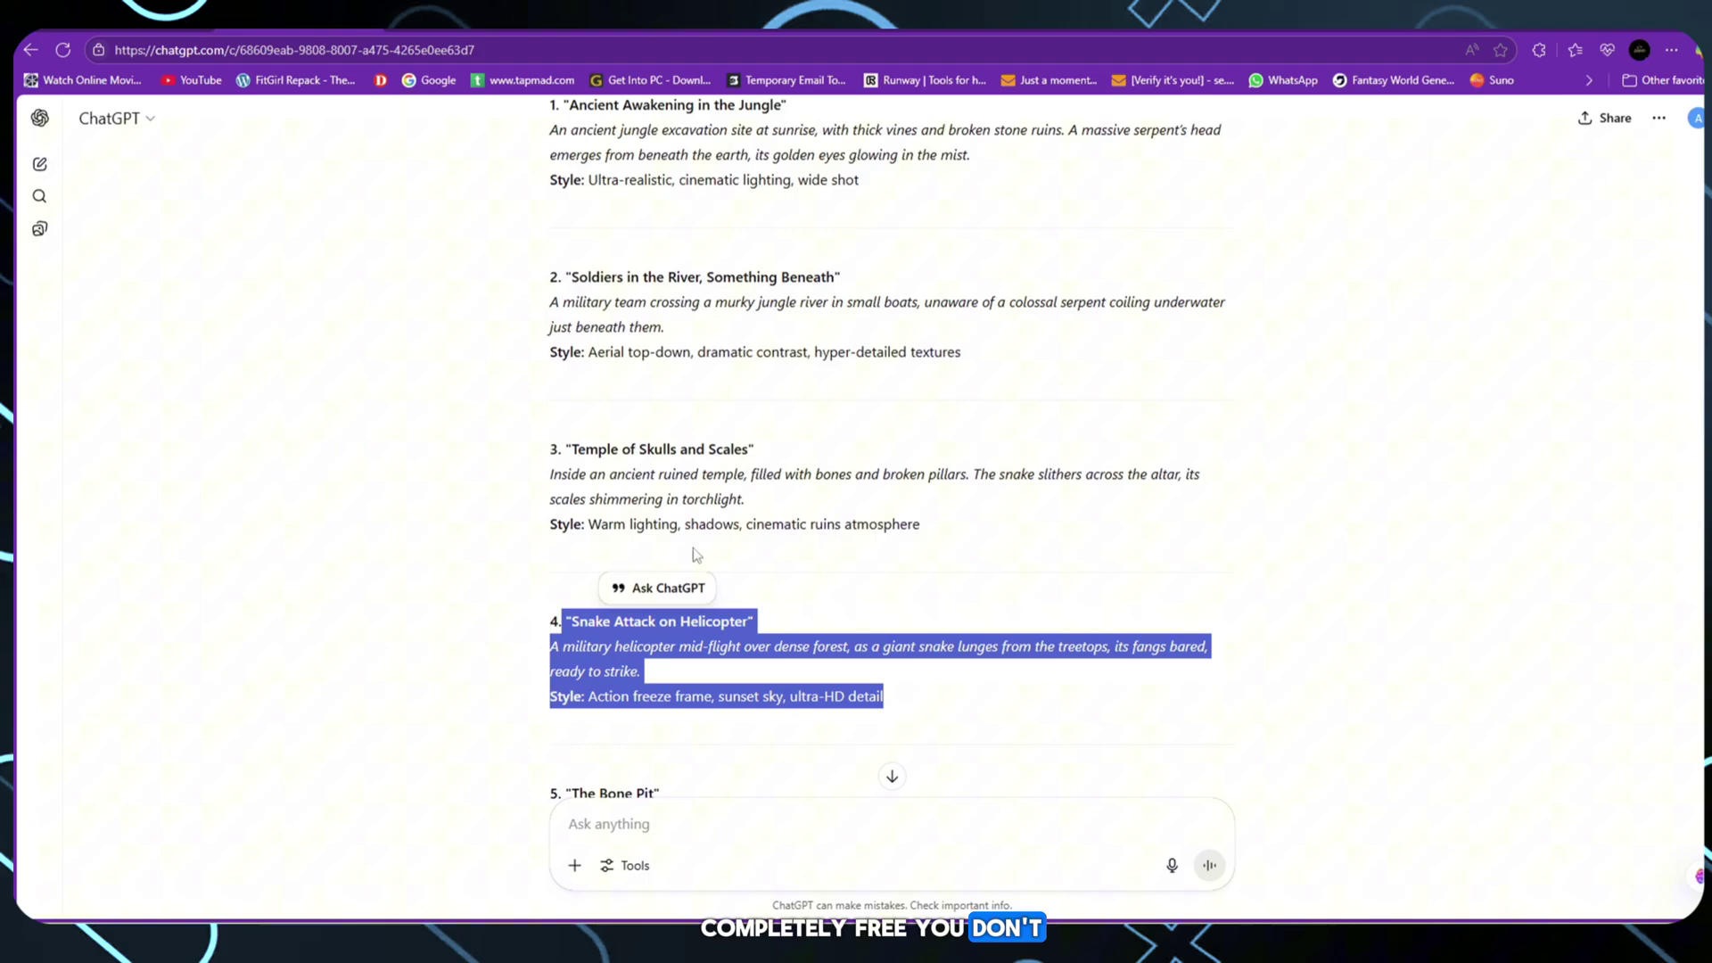
Copy 'The Bone Pit' prompt from ChatGPT and return to PicLumen's prompt box
{"action": "scroll", "coordinate": [697, 554], "scroll_direction": "down", "scroll_amount": 4}
{"action": "left_click_drag", "start_coordinate": [570, 430], "coordinate": [918, 513]}
{"action": "right_click", "coordinate": [847, 453]}
{"action": "left_click", "coordinate": [883, 463]}
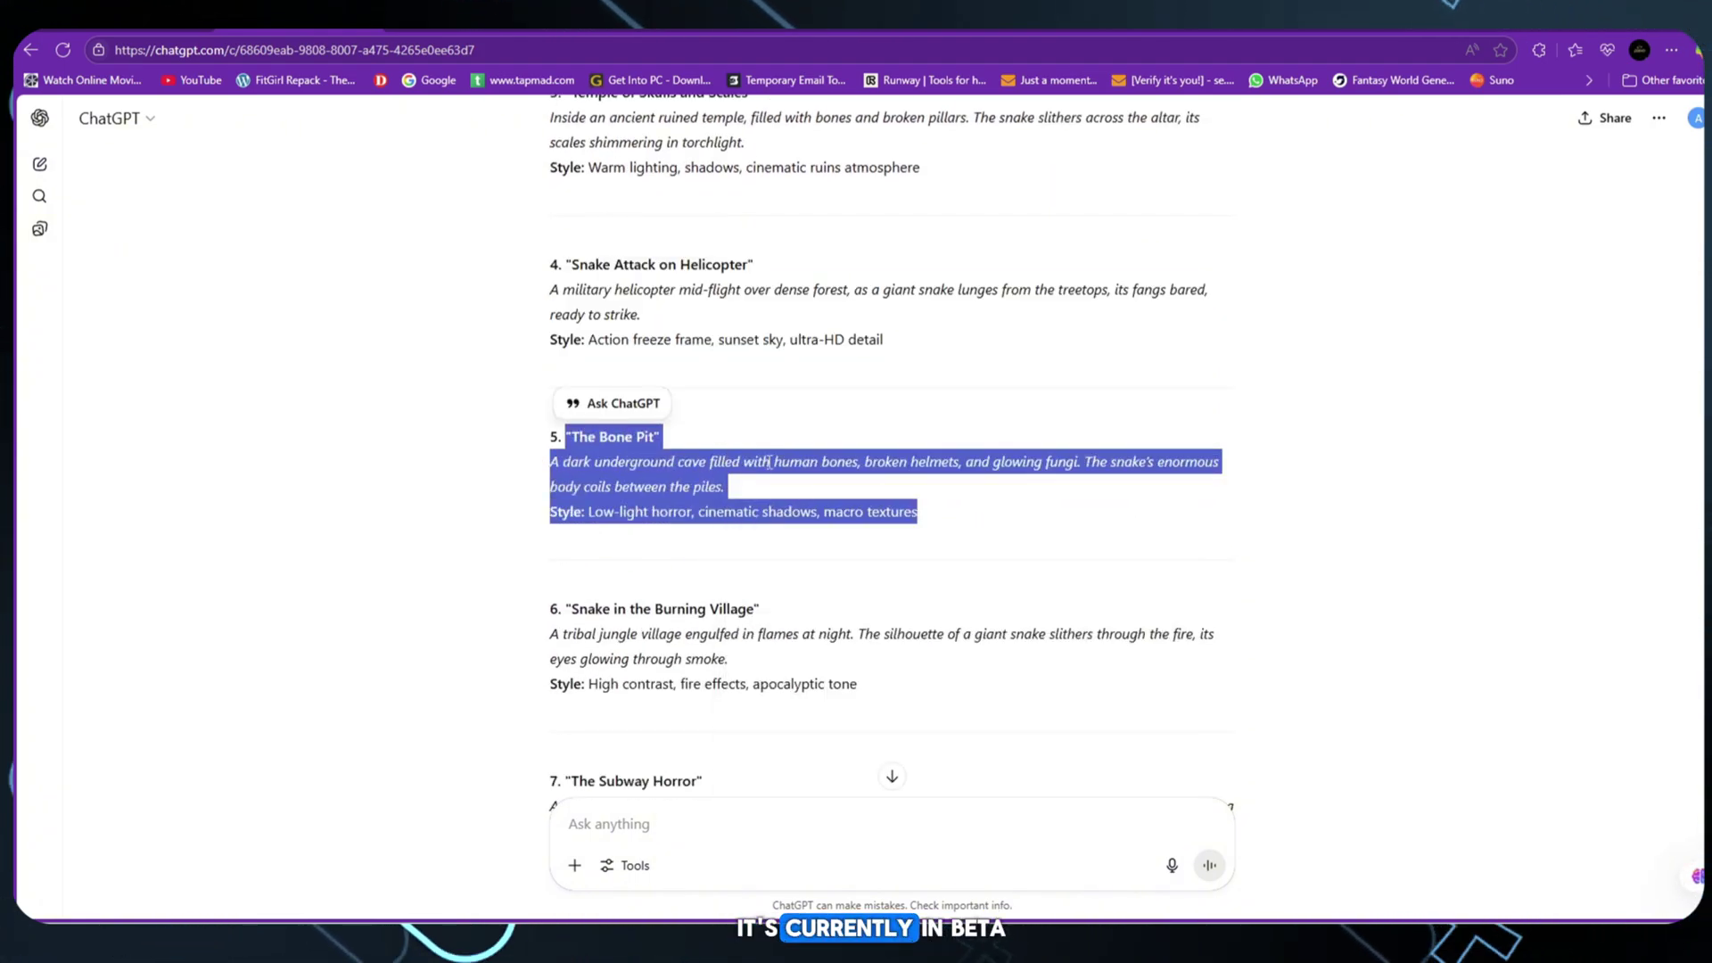
{"action": "left_click", "coordinate": [493, 36]}
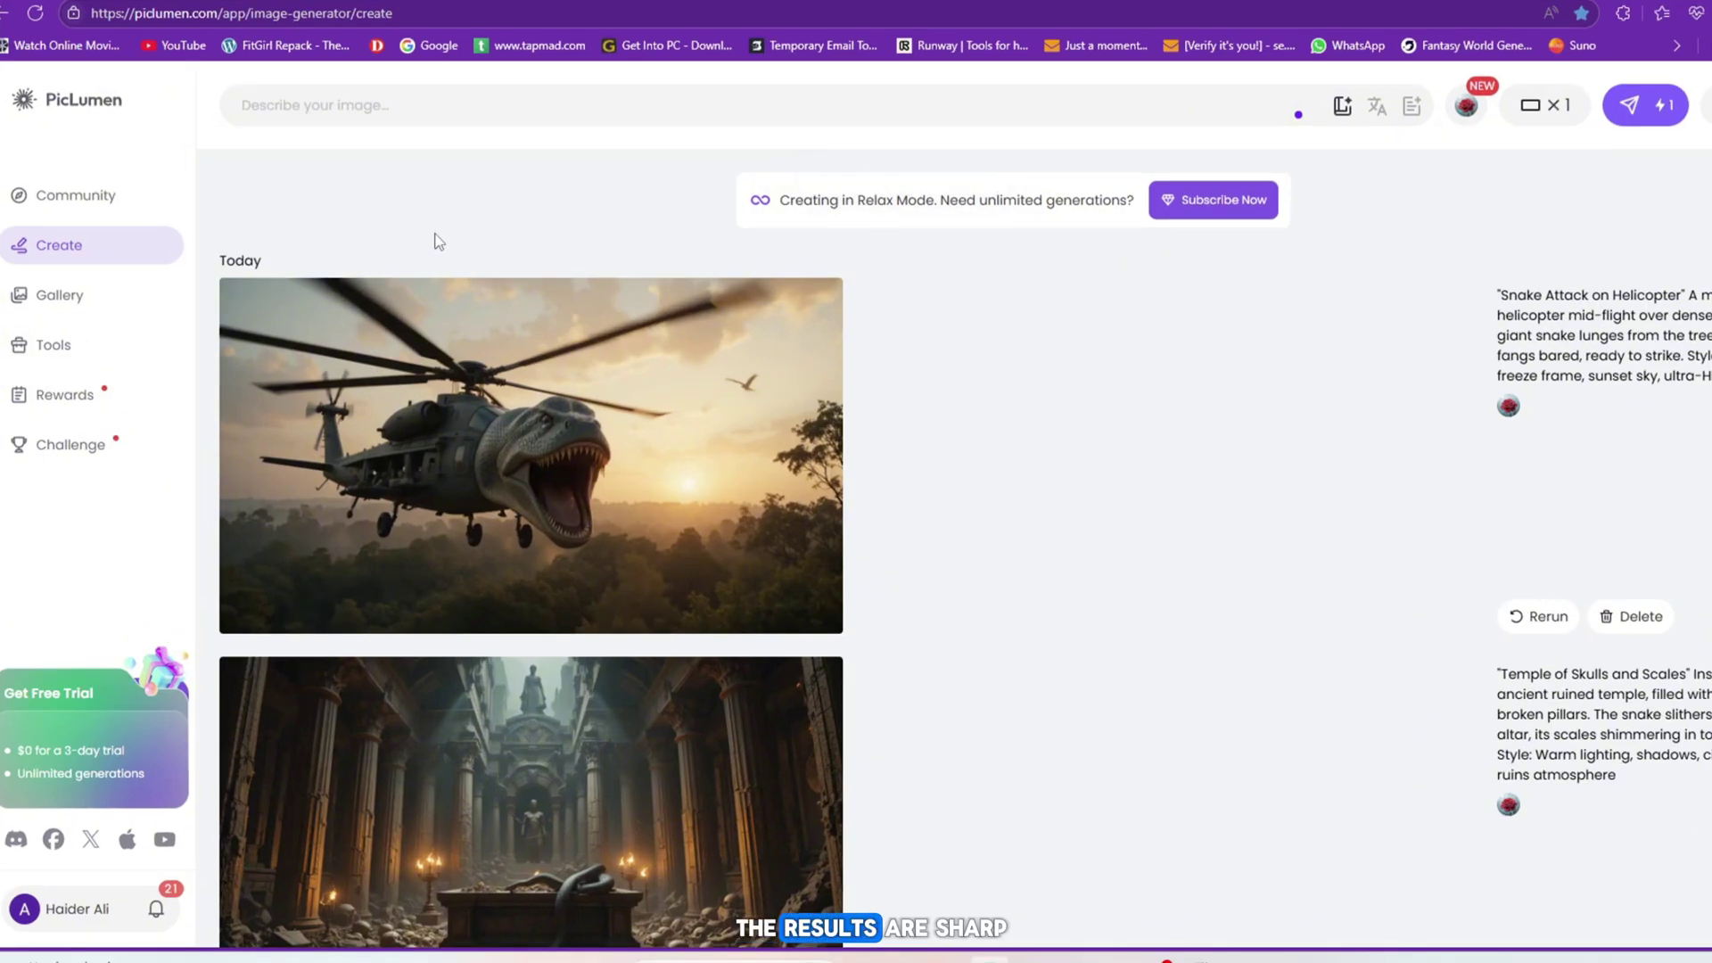
{"action": "right_click", "coordinate": [506, 108]}
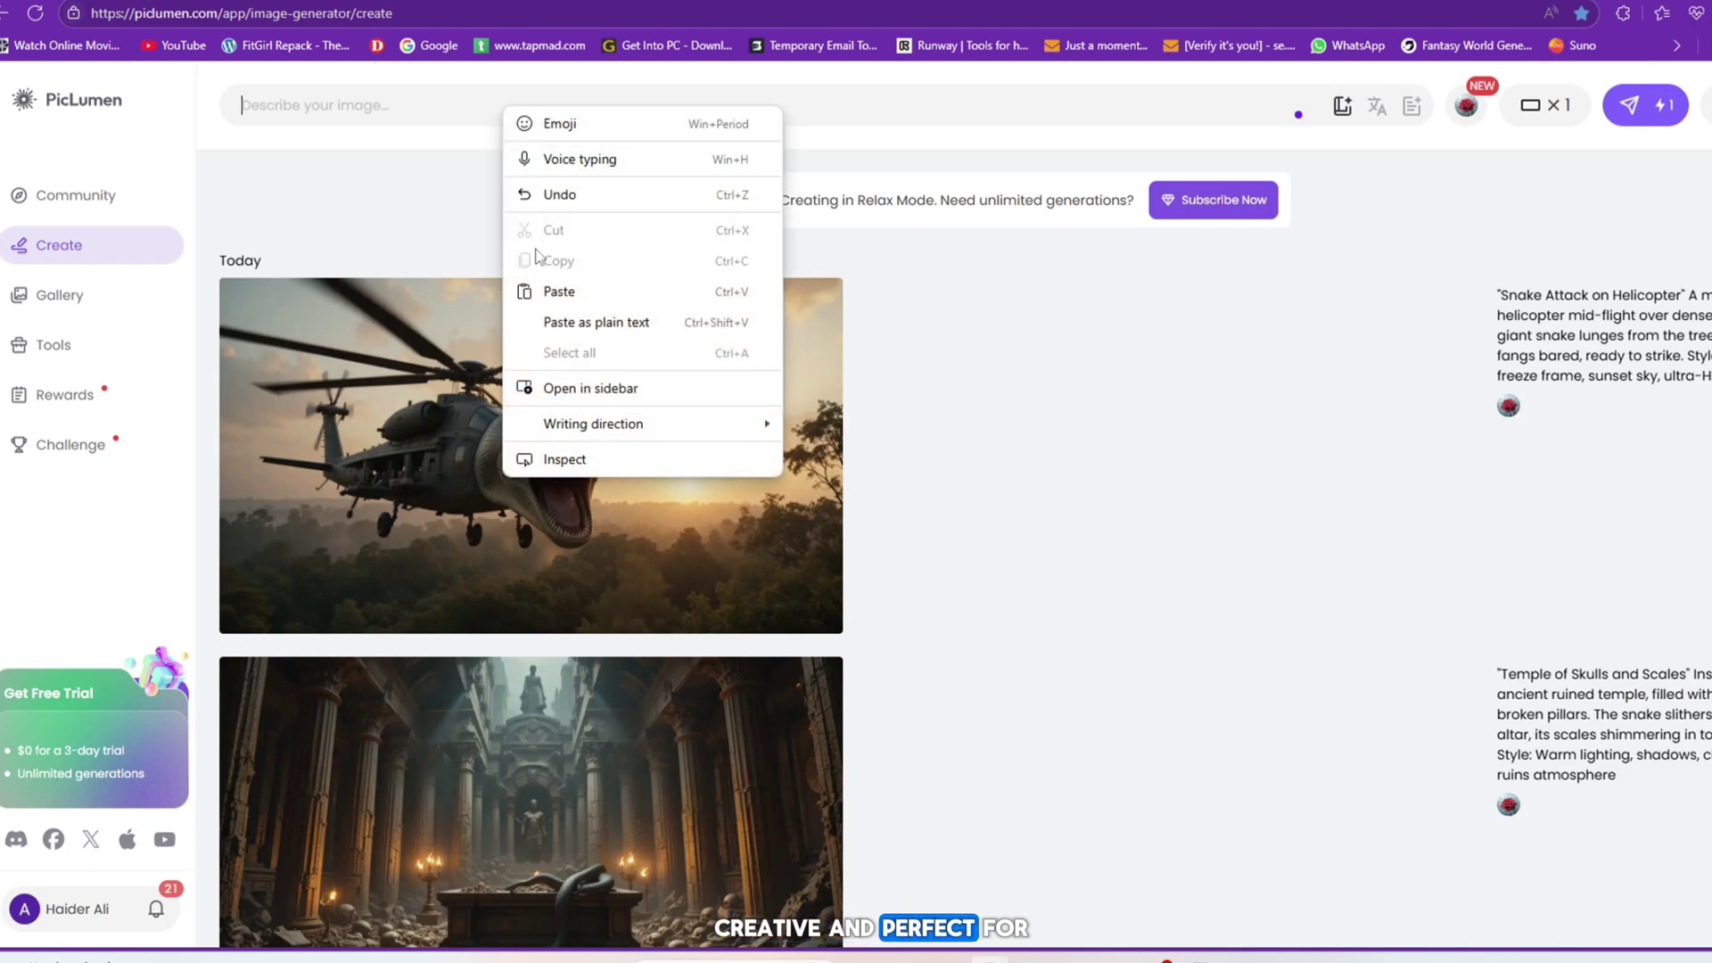
Paste 'The Bone Pit' prompt into PicLumen's description box
{"action": "left_click", "coordinate": [540, 291]}
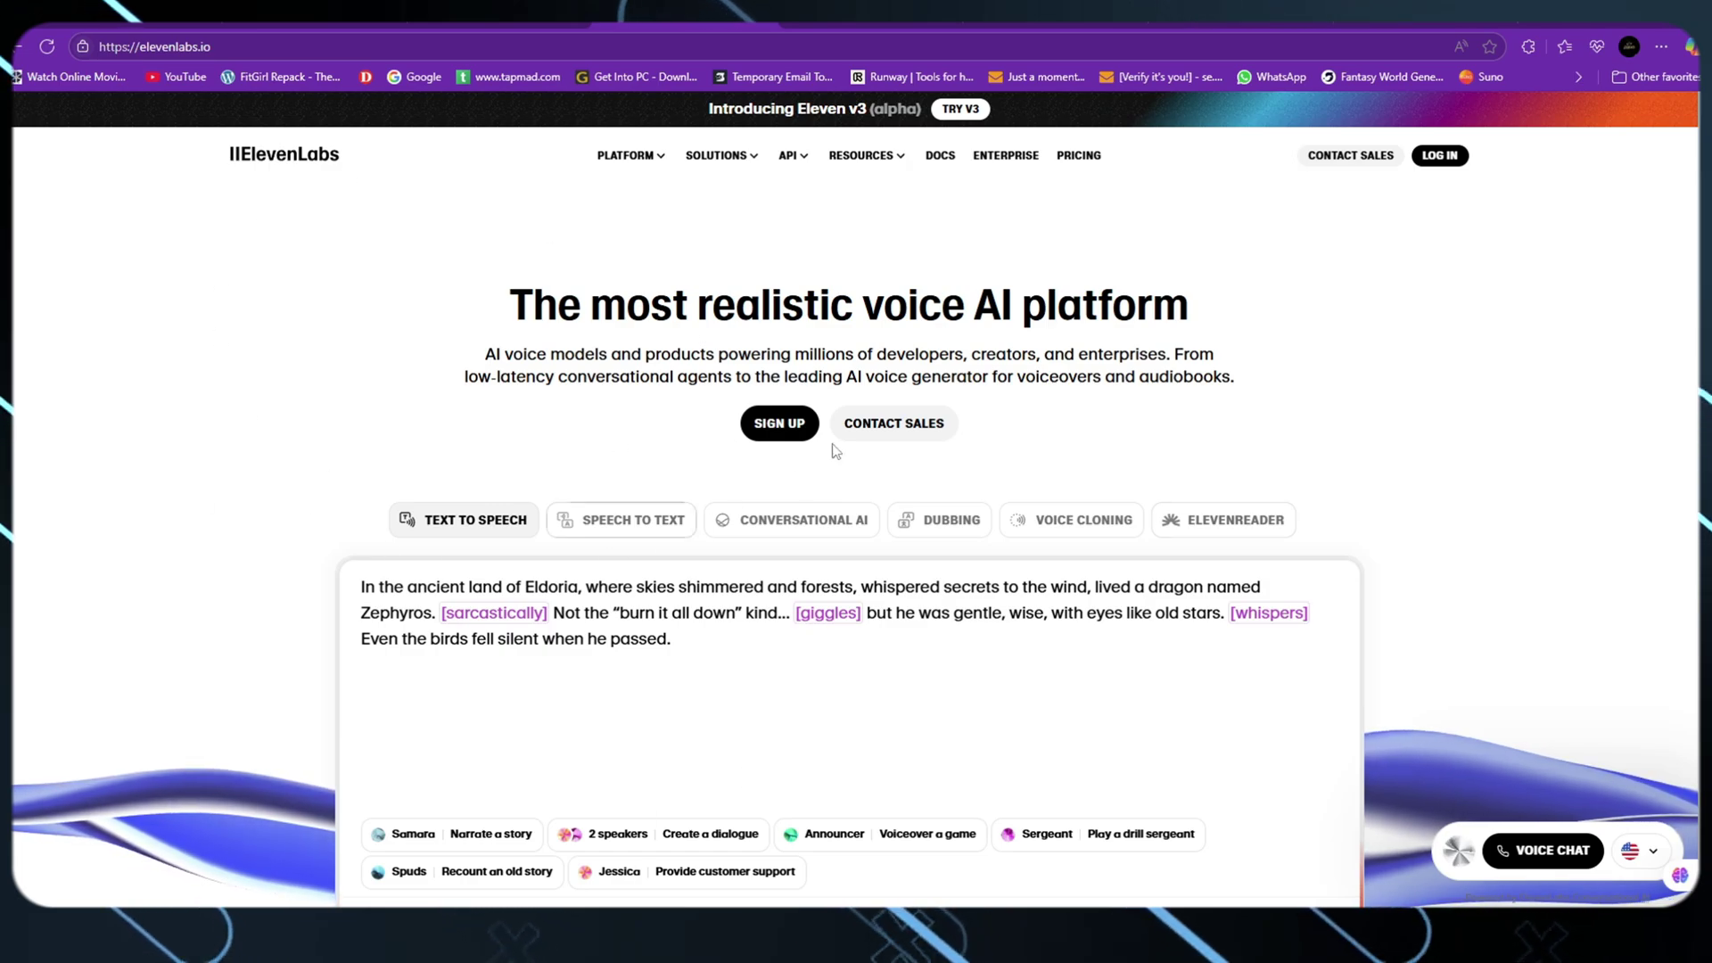
{"action": "scroll", "coordinate": [1538, 742], "scroll_direction": "down", "scroll_amount": 3}
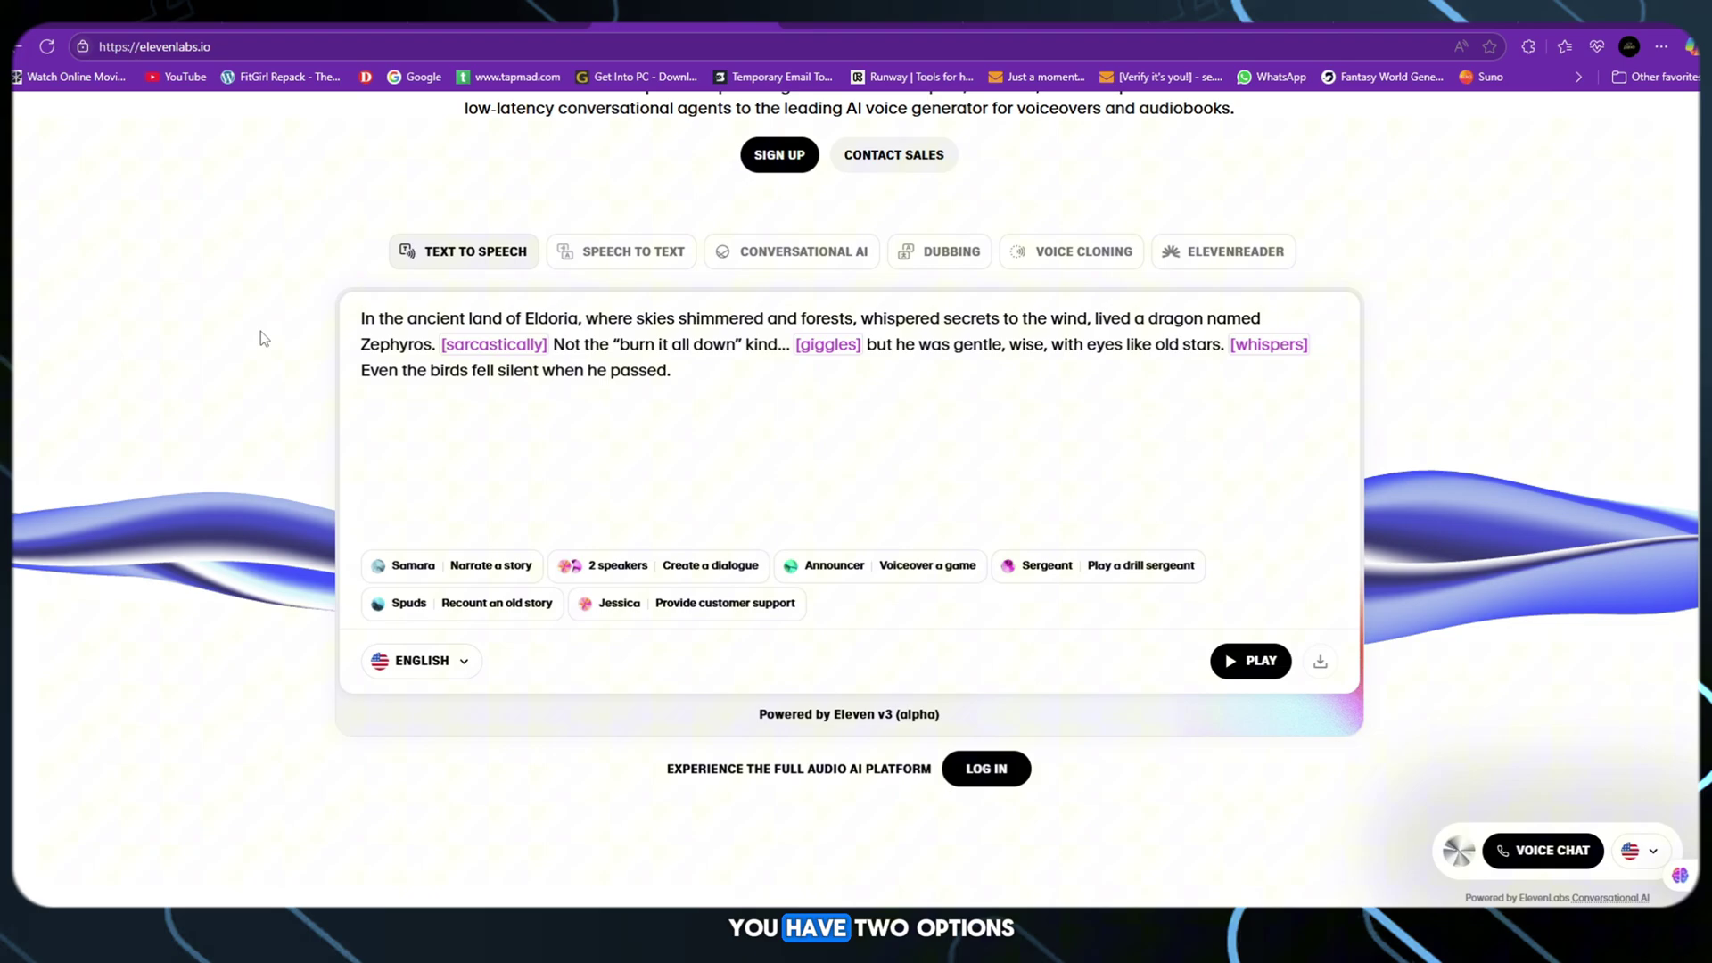
{"action": "scroll", "coordinate": [895, 816], "scroll_direction": "up", "scroll_amount": 2}
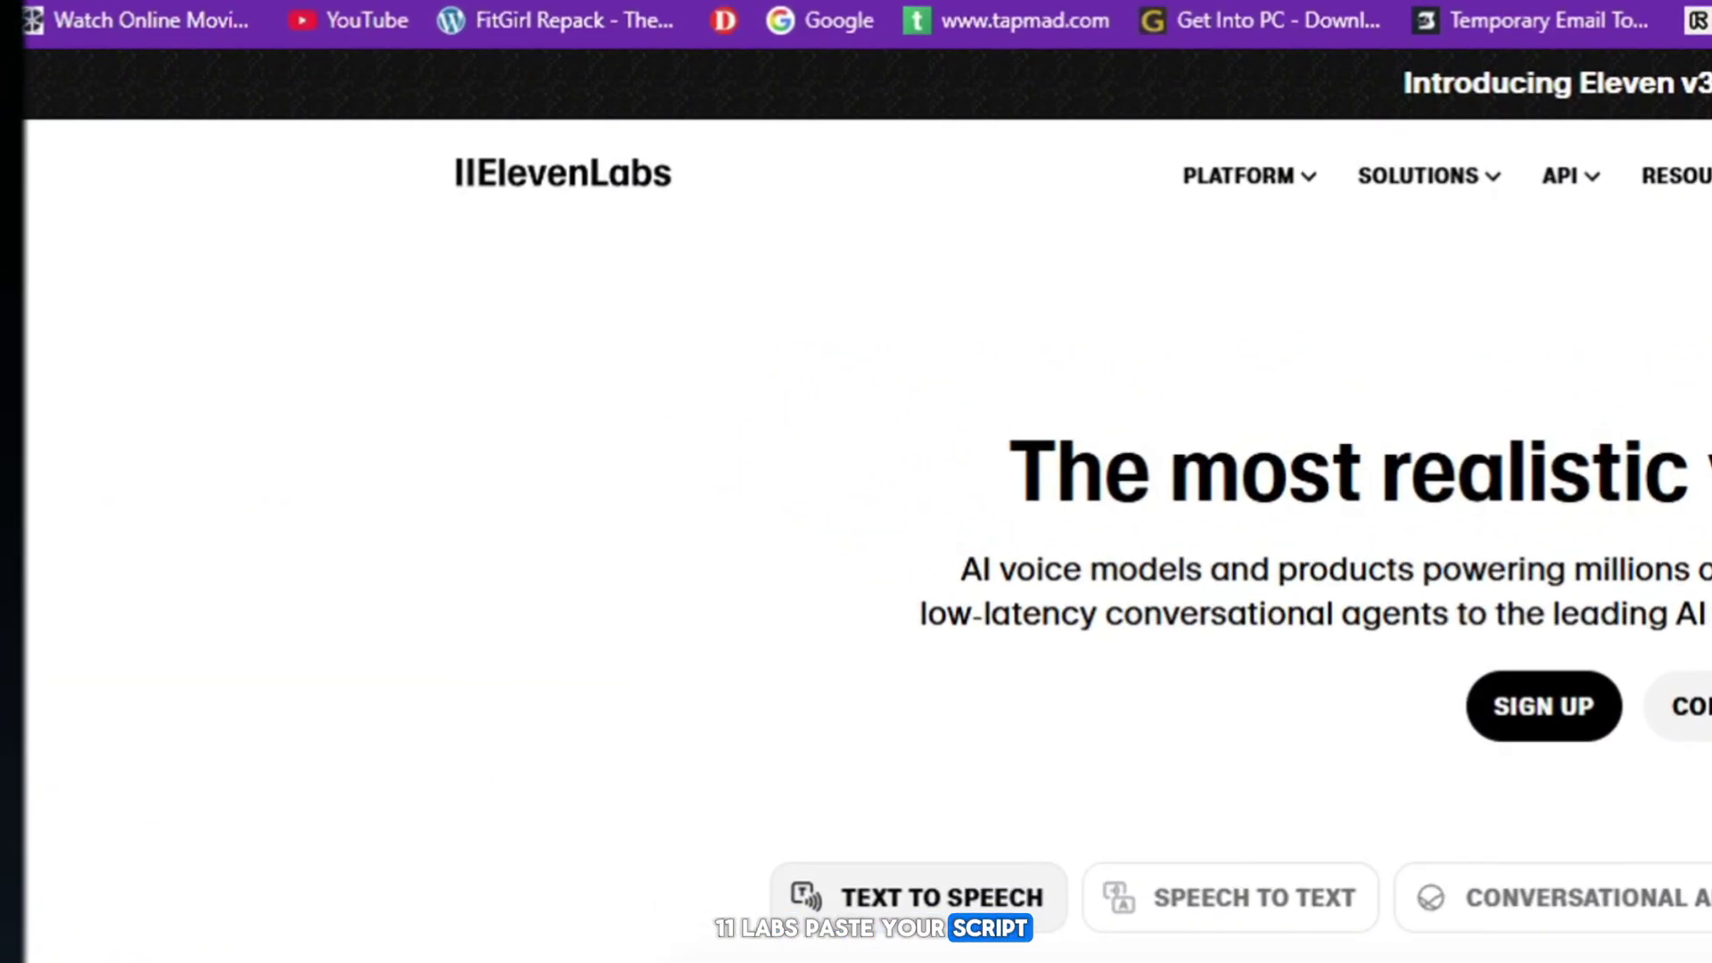
{"action": "scroll", "coordinate": [856, 495], "scroll_direction": "down", "scroll_amount": 2}
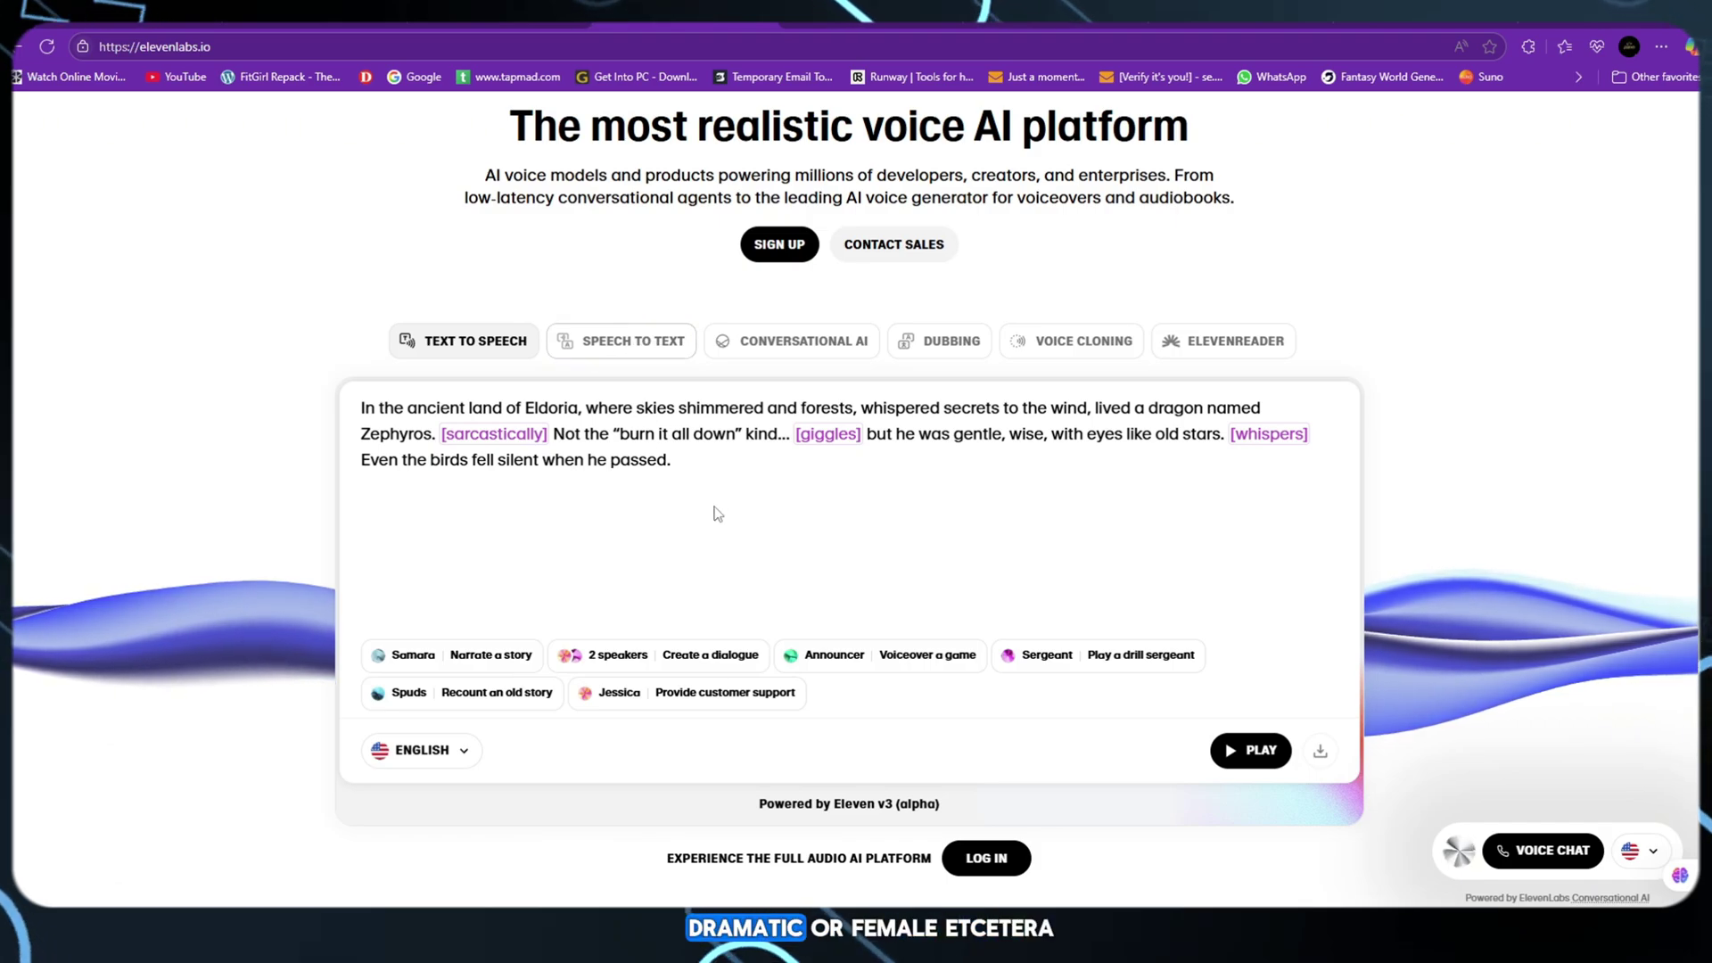
{"action": "left_click_drag", "start_coordinate": [718, 515], "coordinate": [332, 393]}
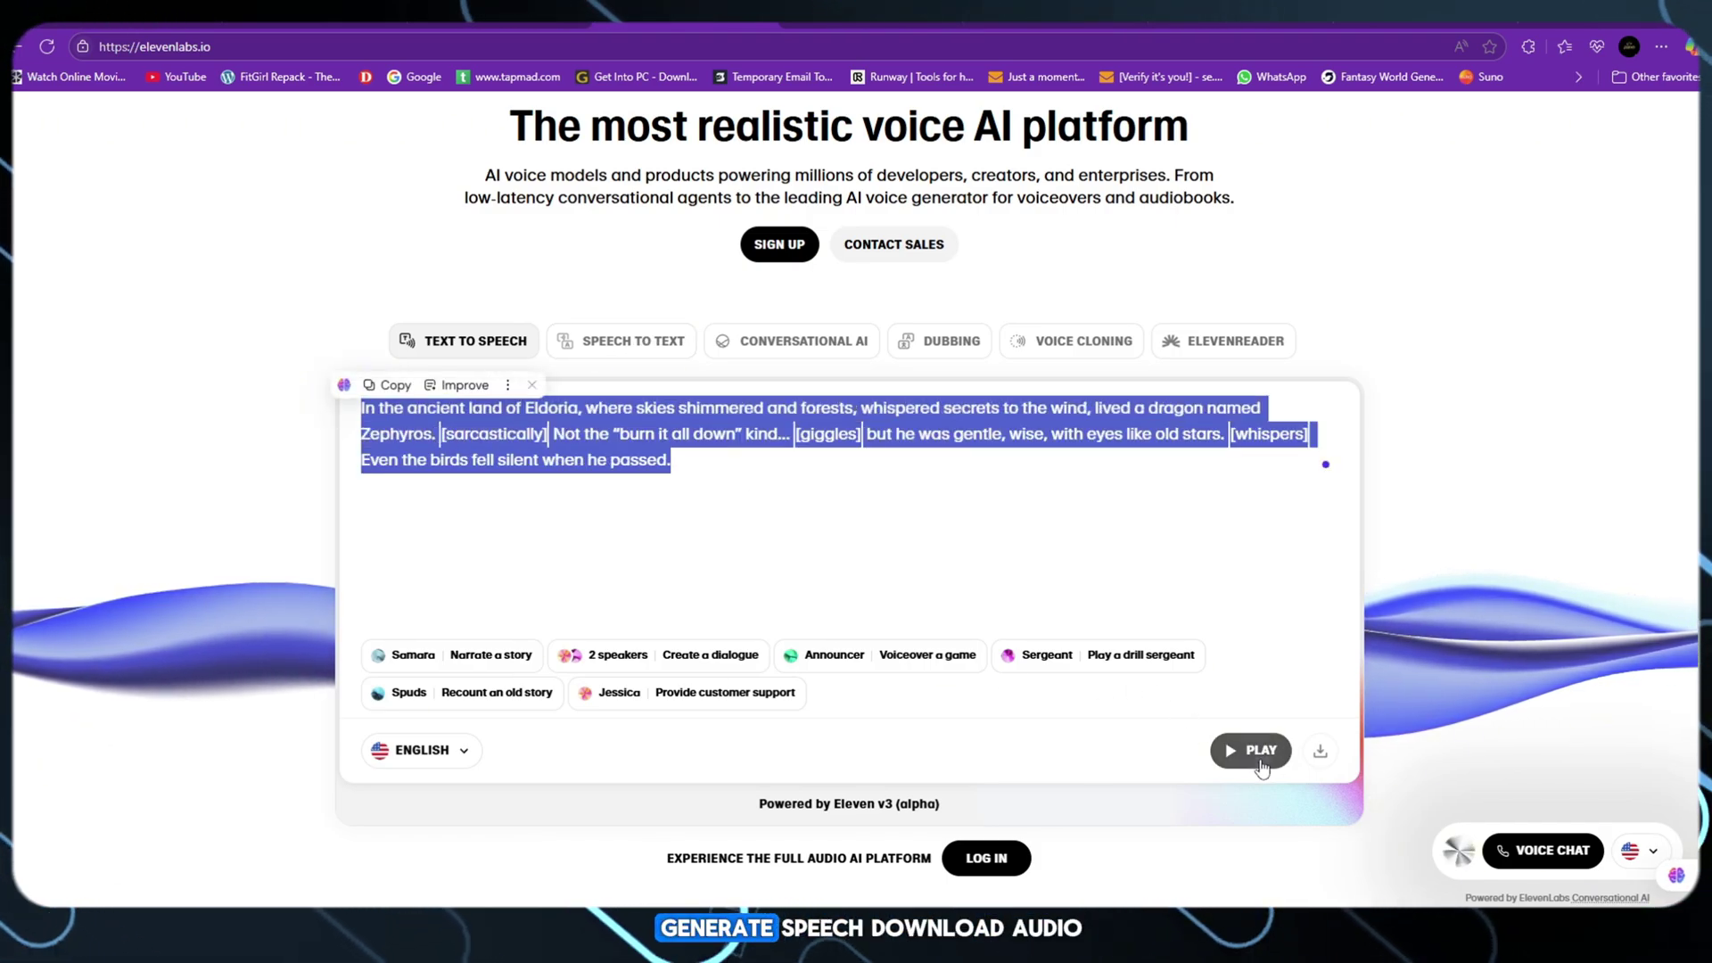
{"action": "scroll", "coordinate": [1041, 689], "scroll_direction": "up", "scroll_amount": 2}
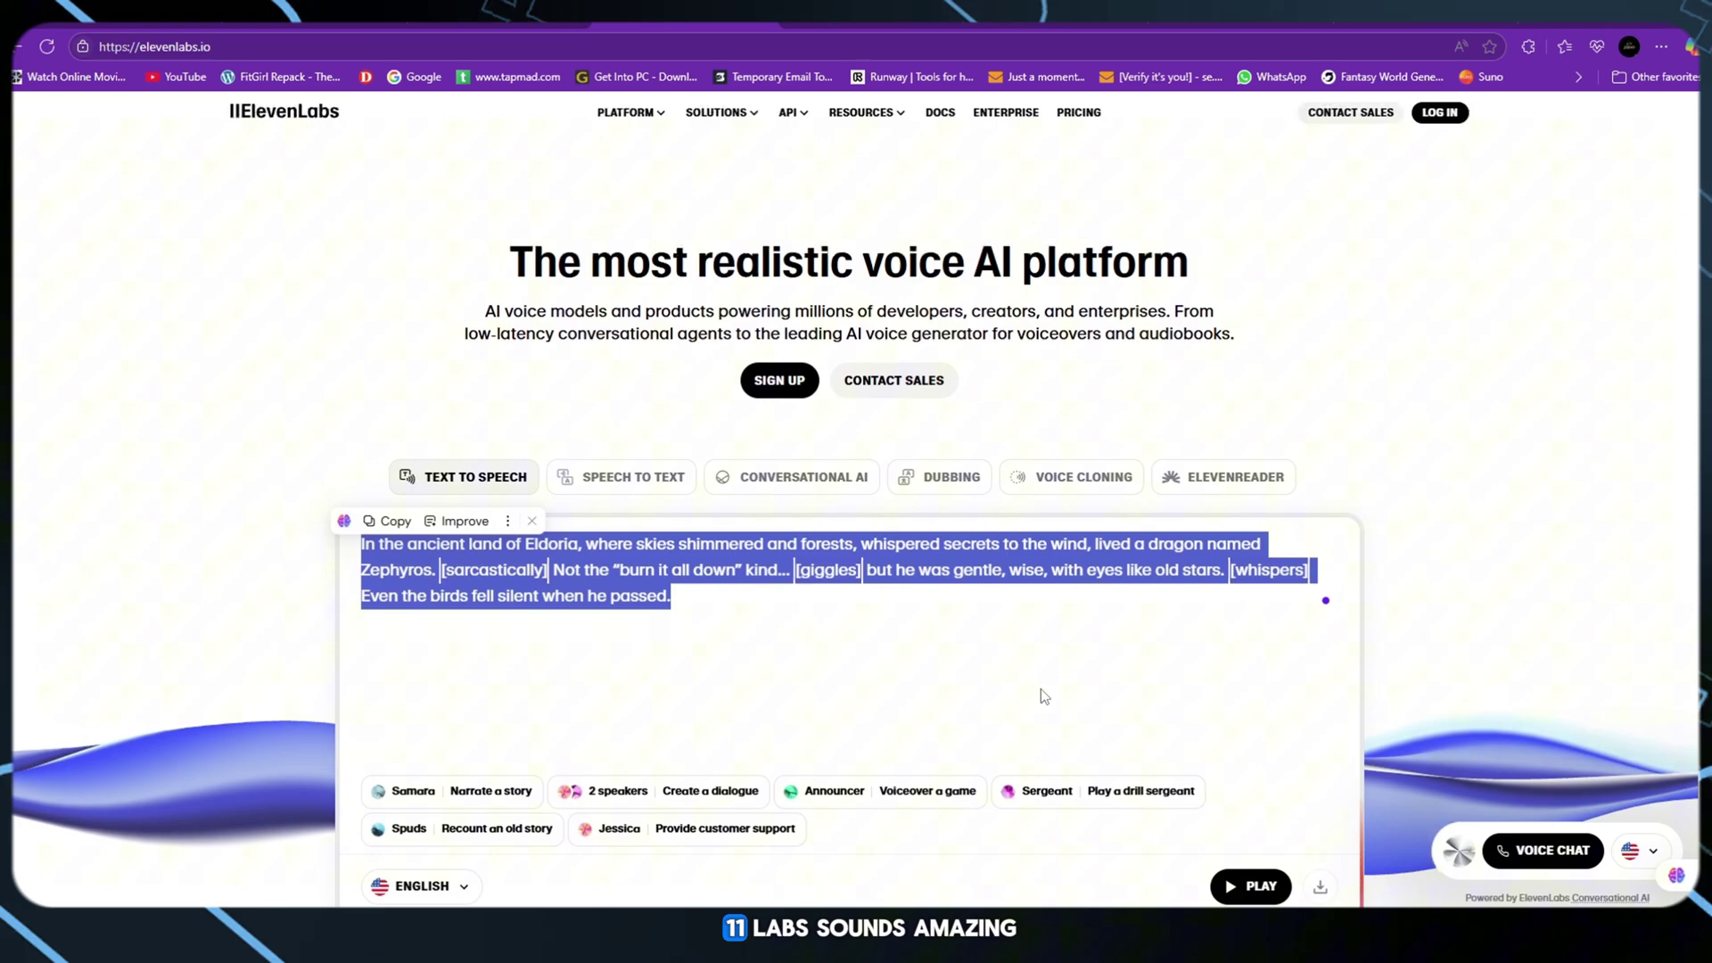
{"action": "scroll", "coordinate": [1041, 689], "scroll_direction": "up", "scroll_amount": 1}
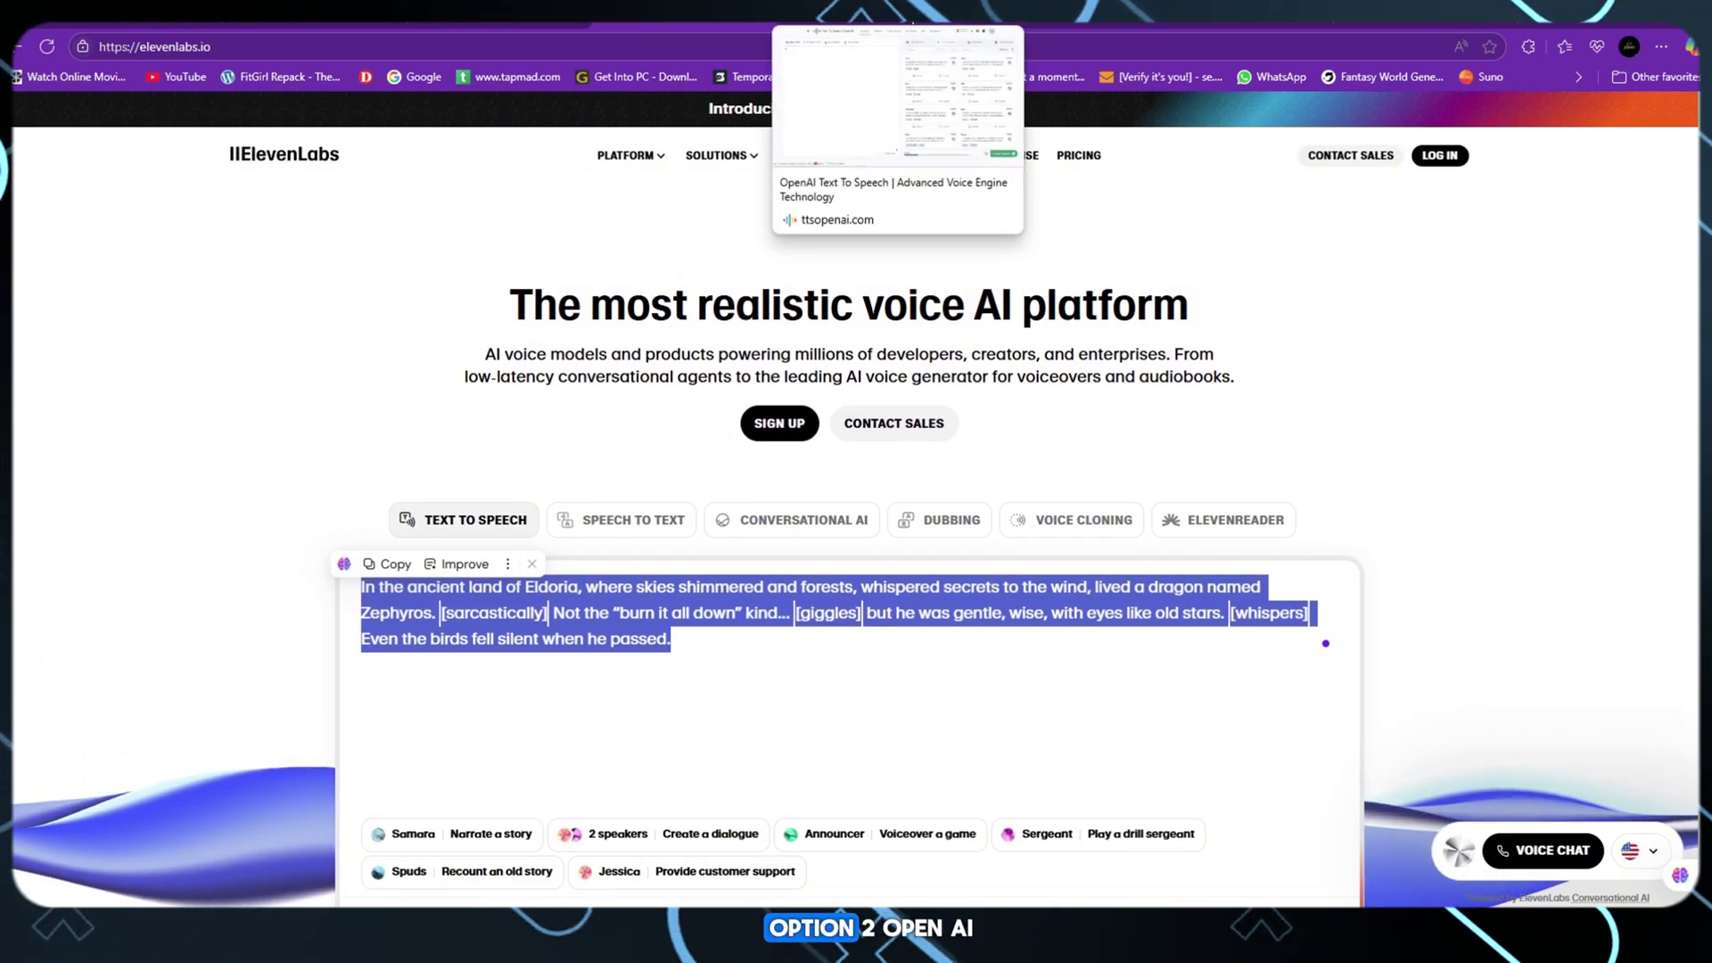
Replace the input with The Tower Wrap script, create speech in the Tom voice, then view history
{"action": "left_click", "coordinate": [914, 20]}
{"action": "left_click_drag", "start_coordinate": [459, 252], "coordinate": [94, 249]}
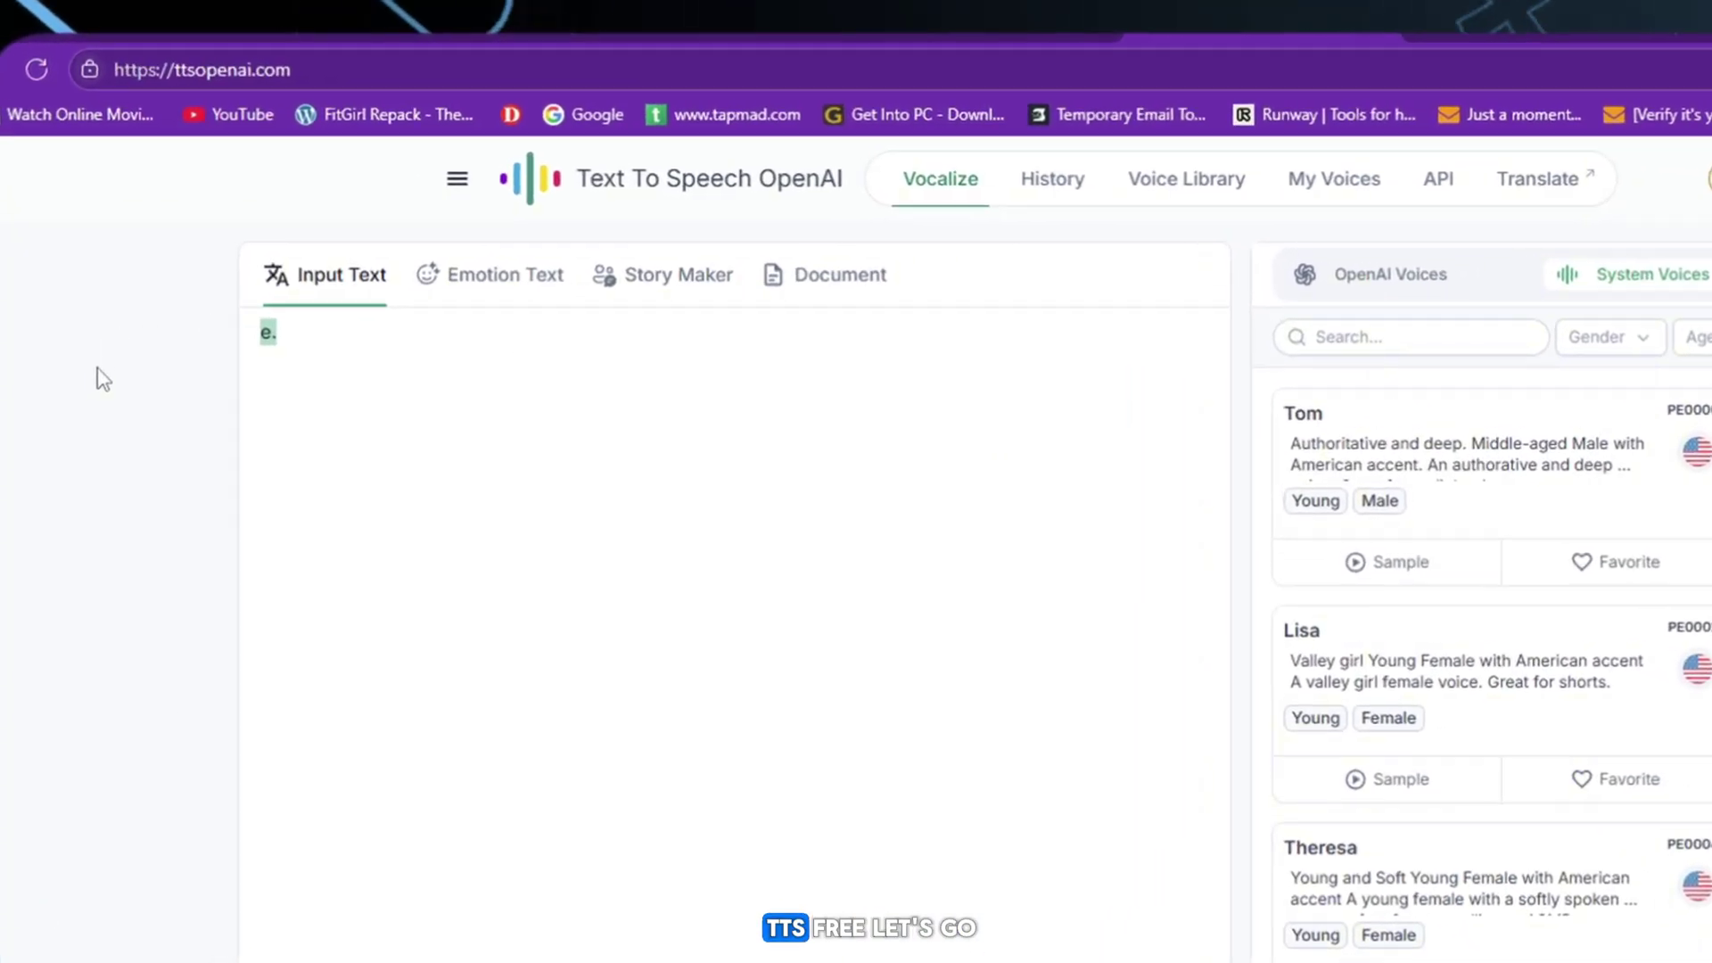
{"action": "right_click", "coordinate": [268, 239]}
{"action": "left_click", "coordinate": [589, 816]}
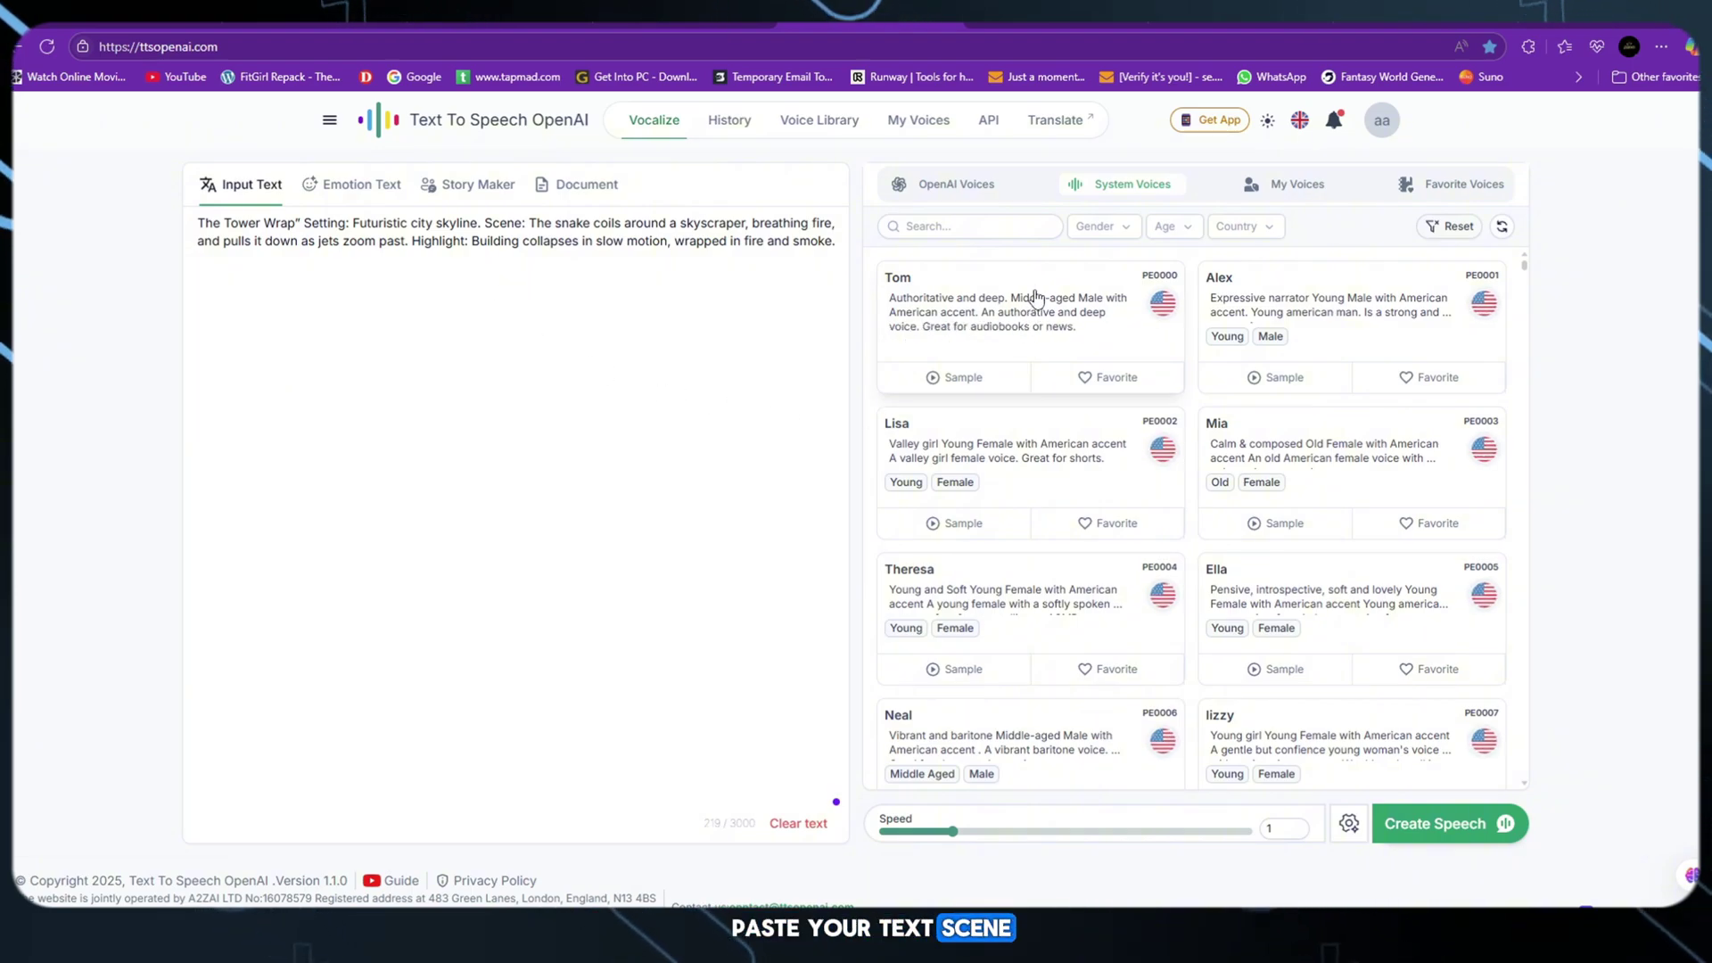
{"action": "left_click", "coordinate": [1035, 295]}
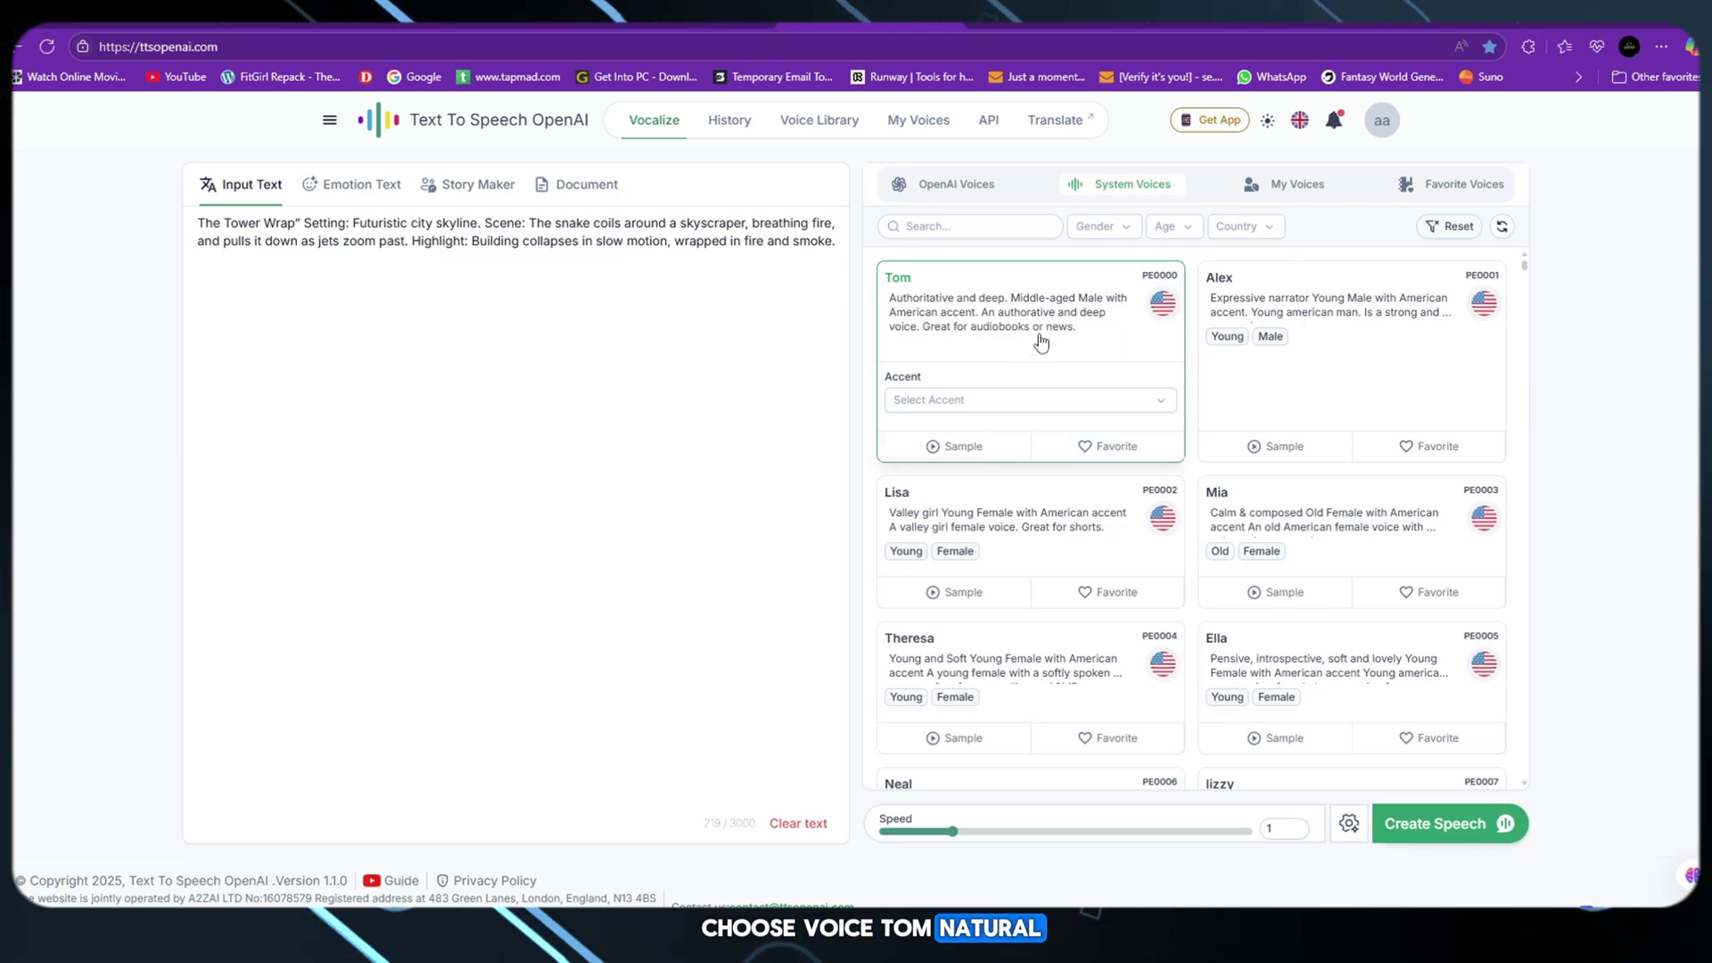
{"action": "left_click", "coordinate": [1426, 828]}
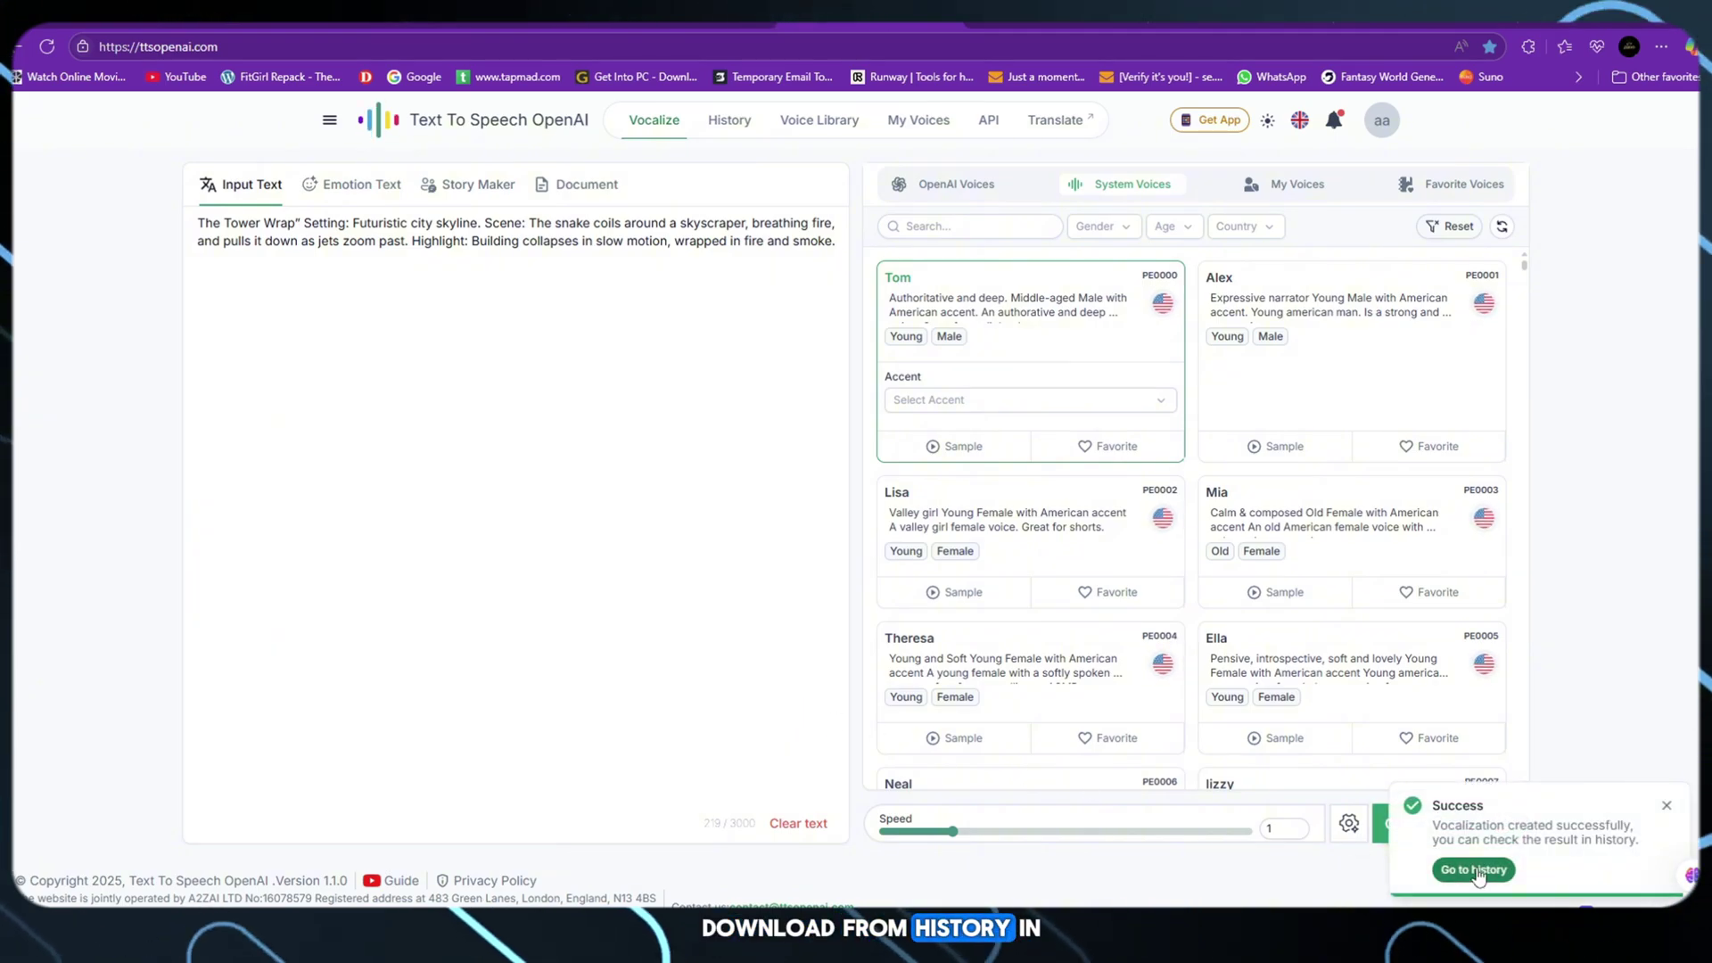
{"action": "left_click", "coordinate": [1474, 870]}
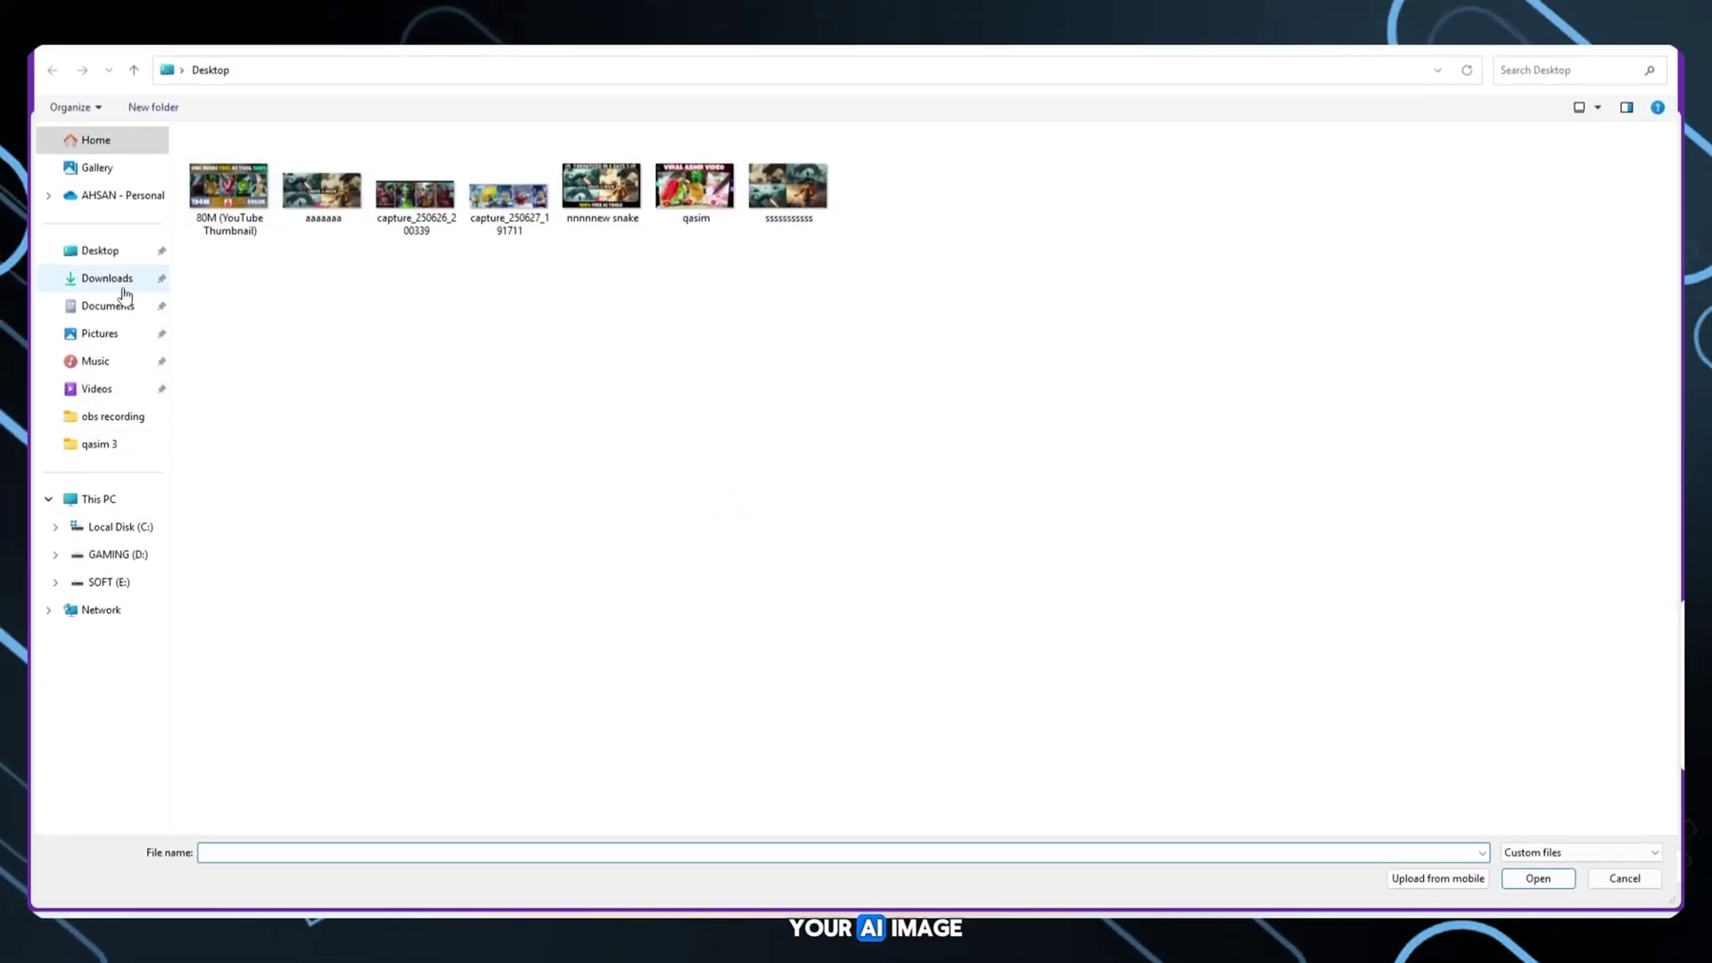
{"action": "left_click", "coordinate": [126, 283]}
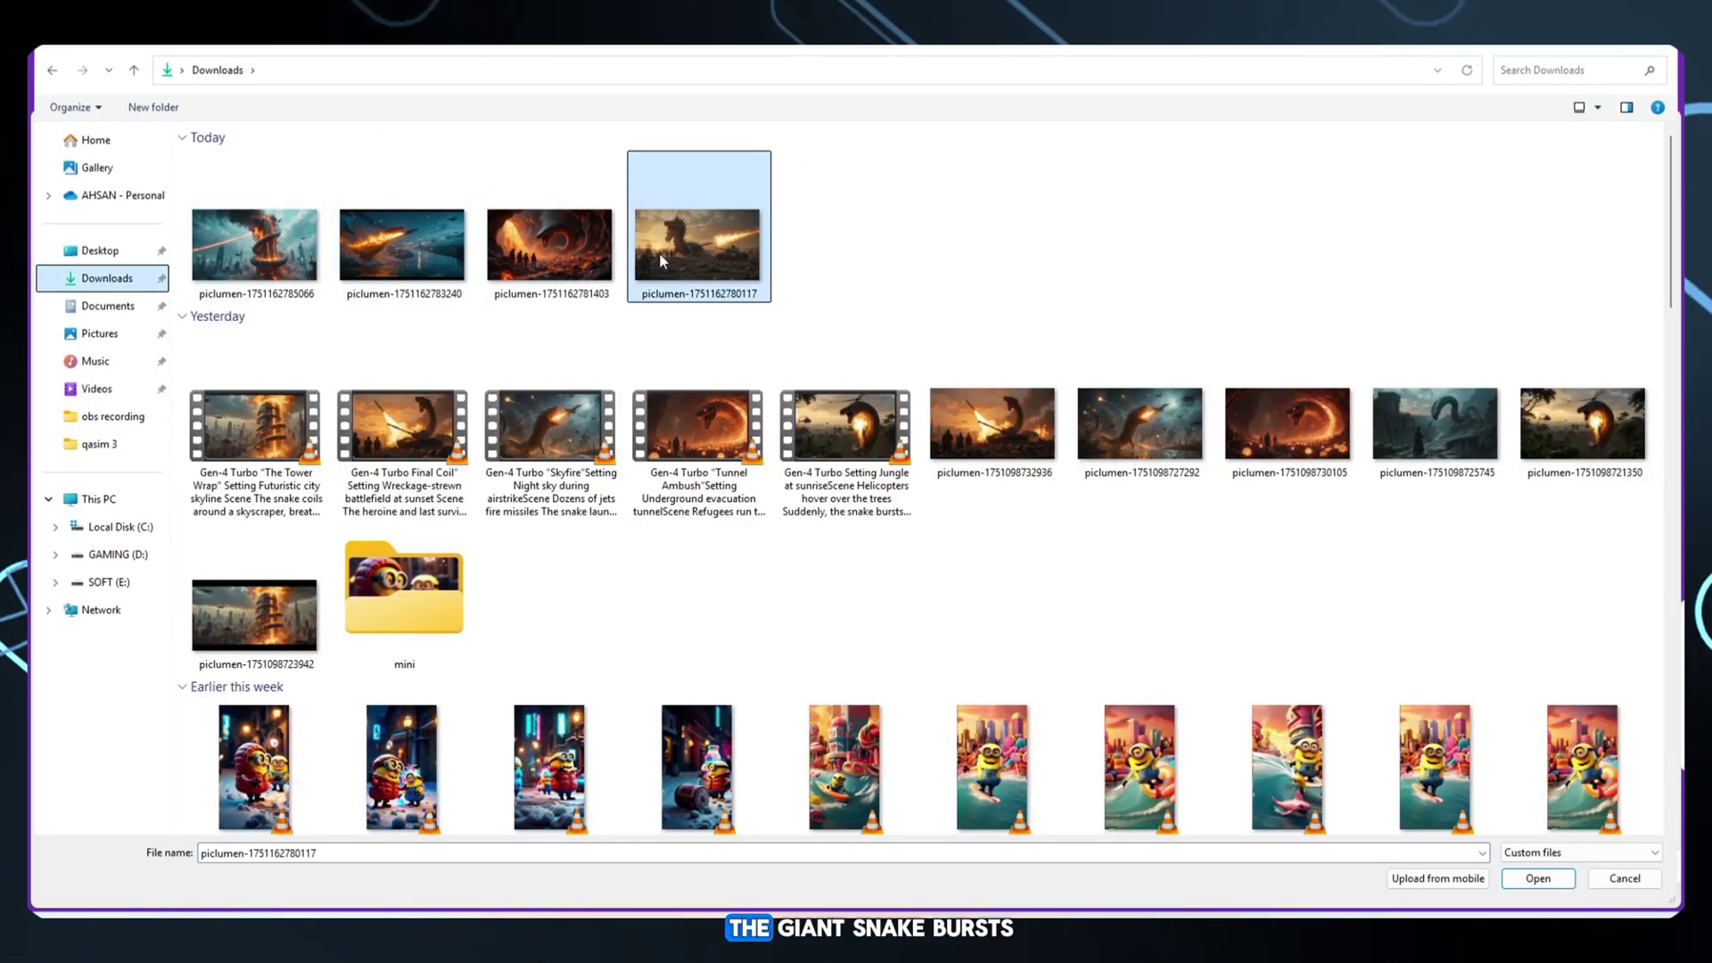
{"action": "double_click", "coordinate": [664, 252]}
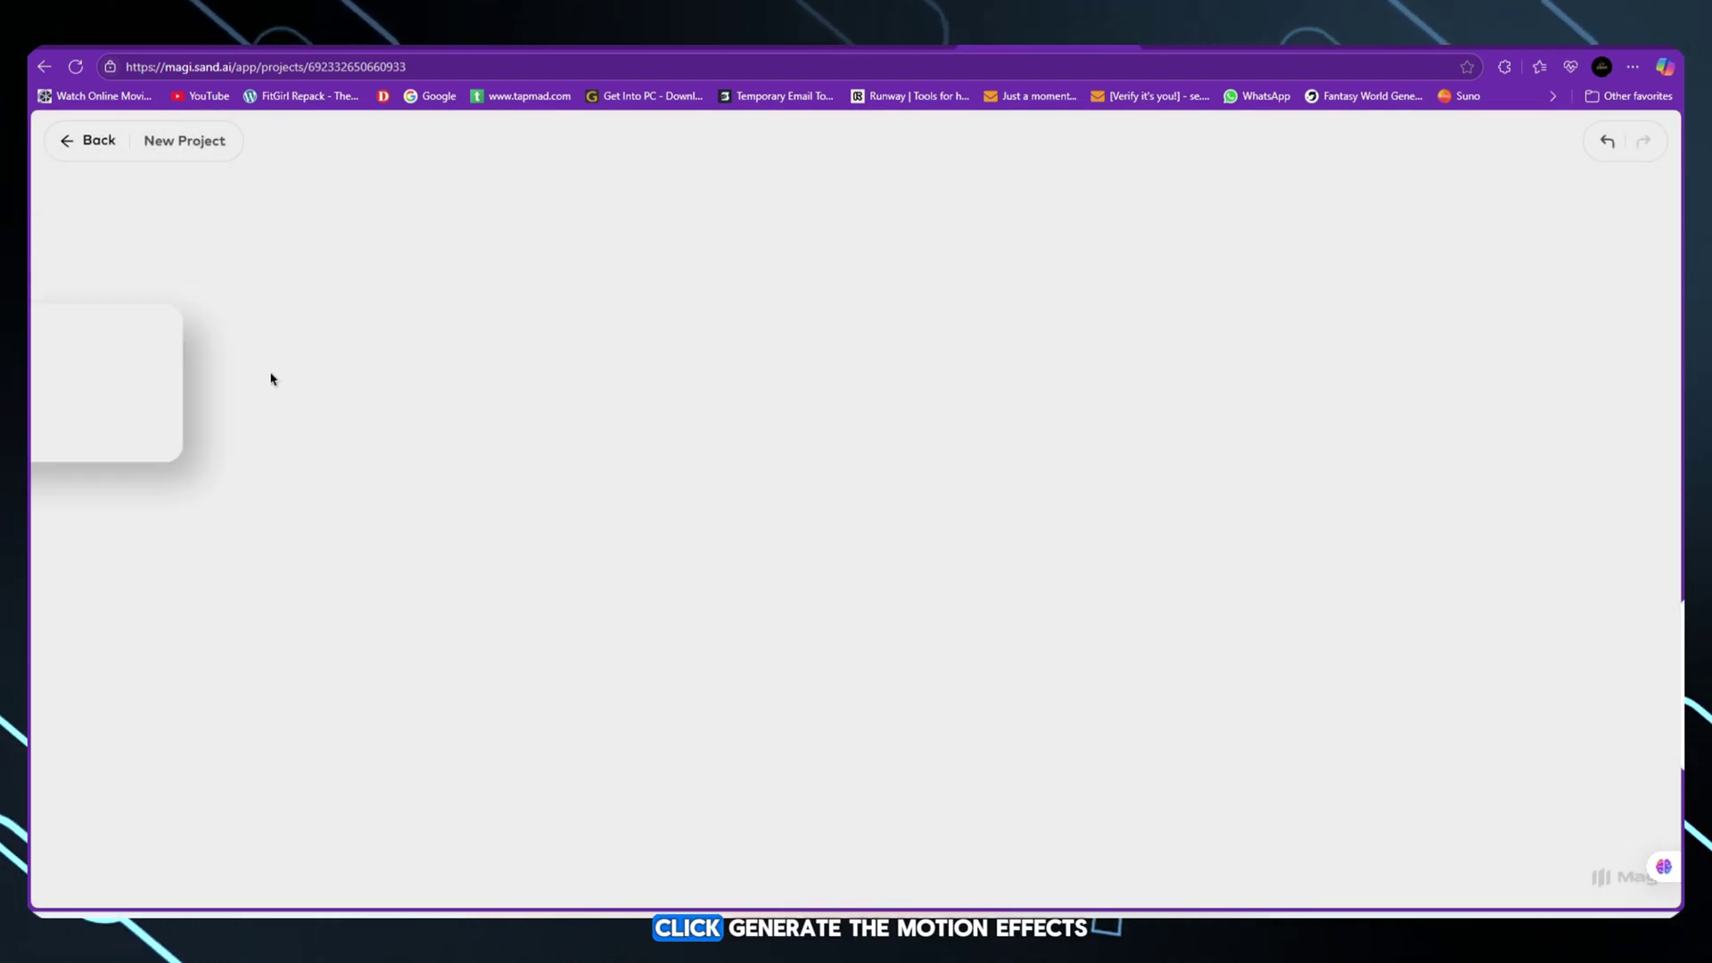
{"action": "left_click", "coordinate": [181, 385]}
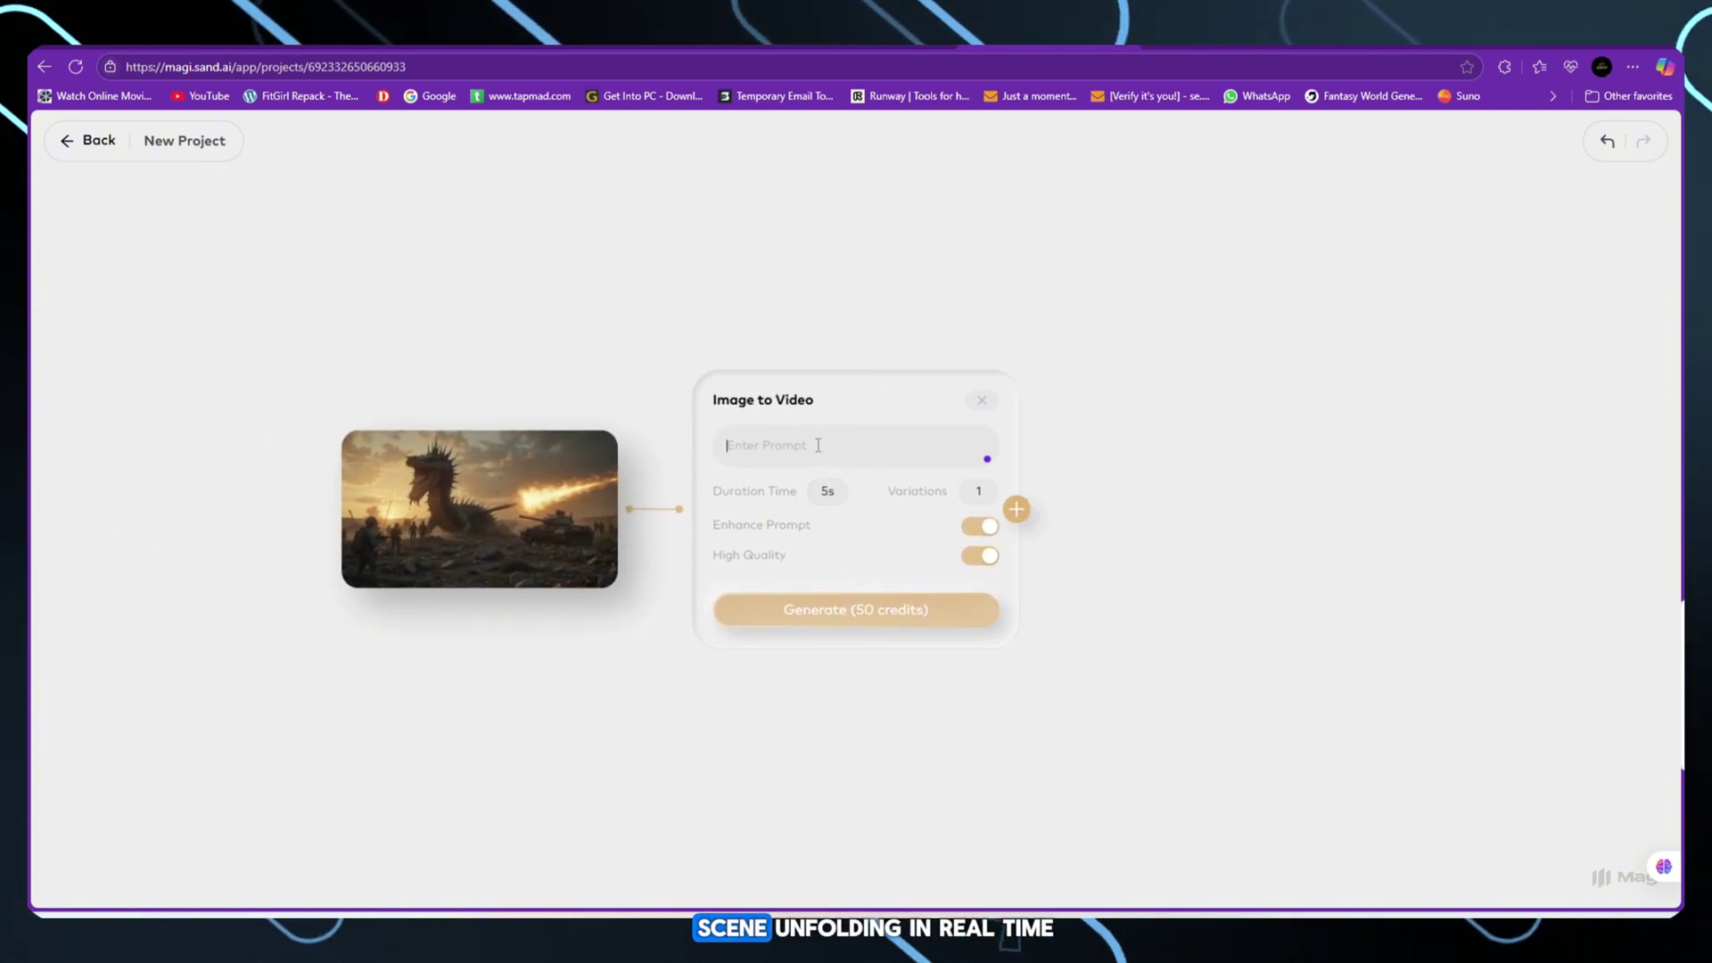
{"action": "type", "text": "animation"}
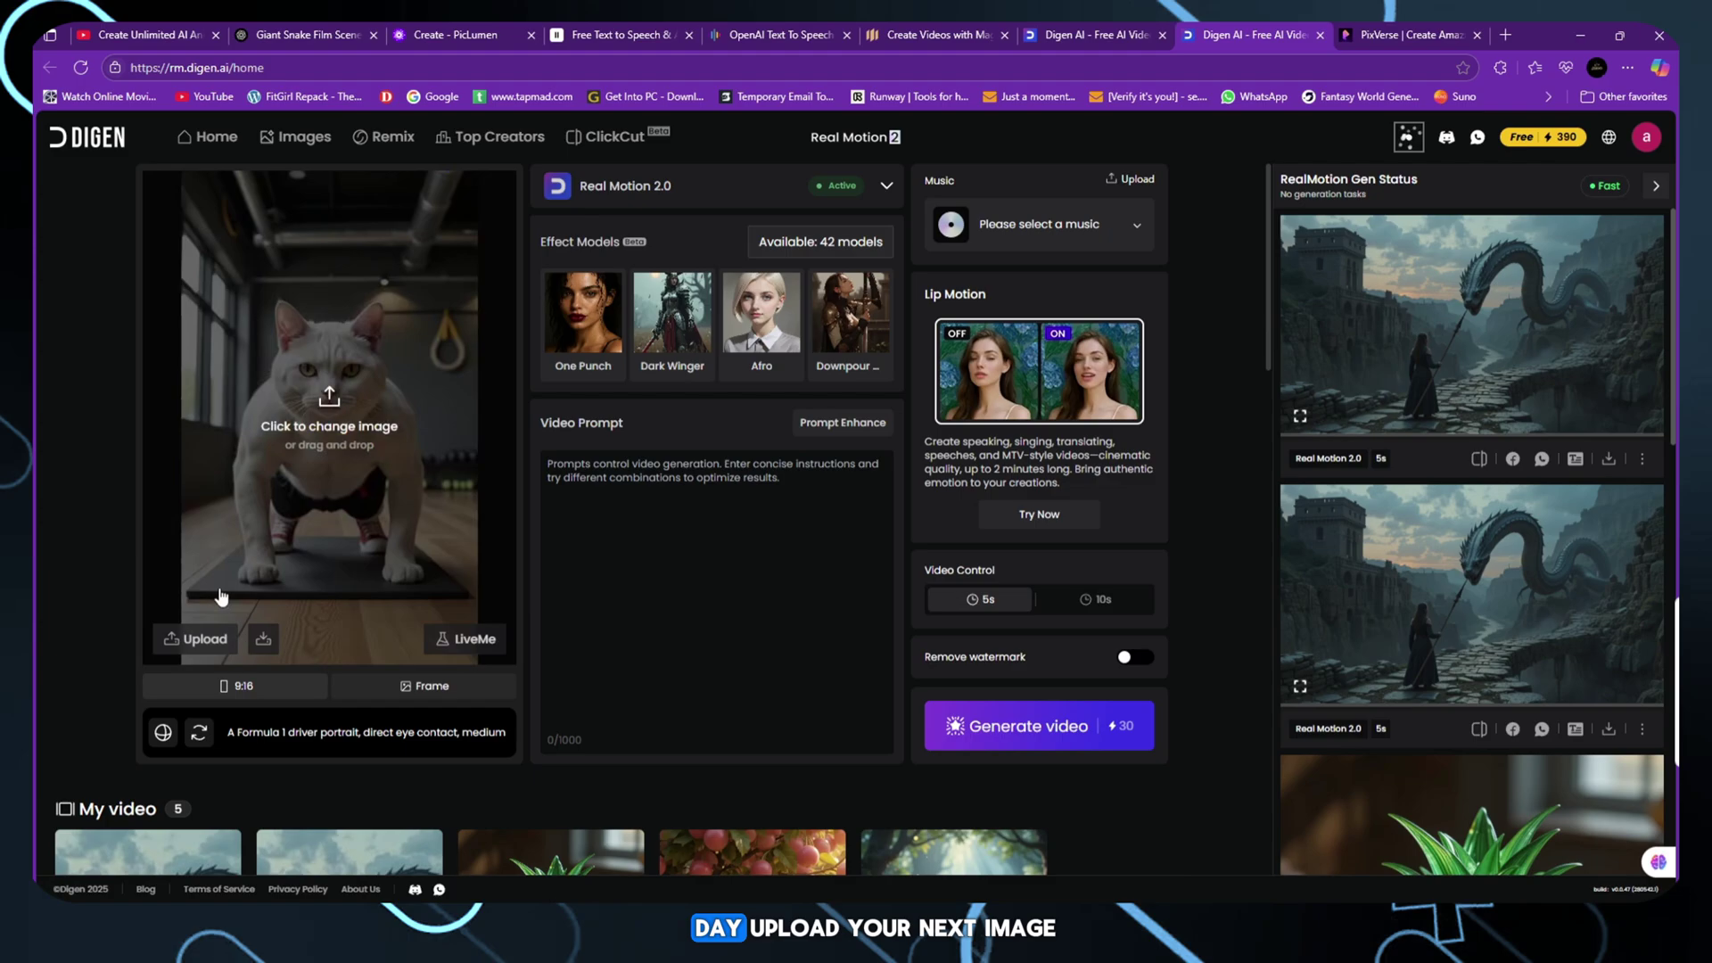
Upload a scene image to Digen AI, enter the animation prompt, and generate a 5-second video
{"action": "left_click", "coordinate": [197, 639]}
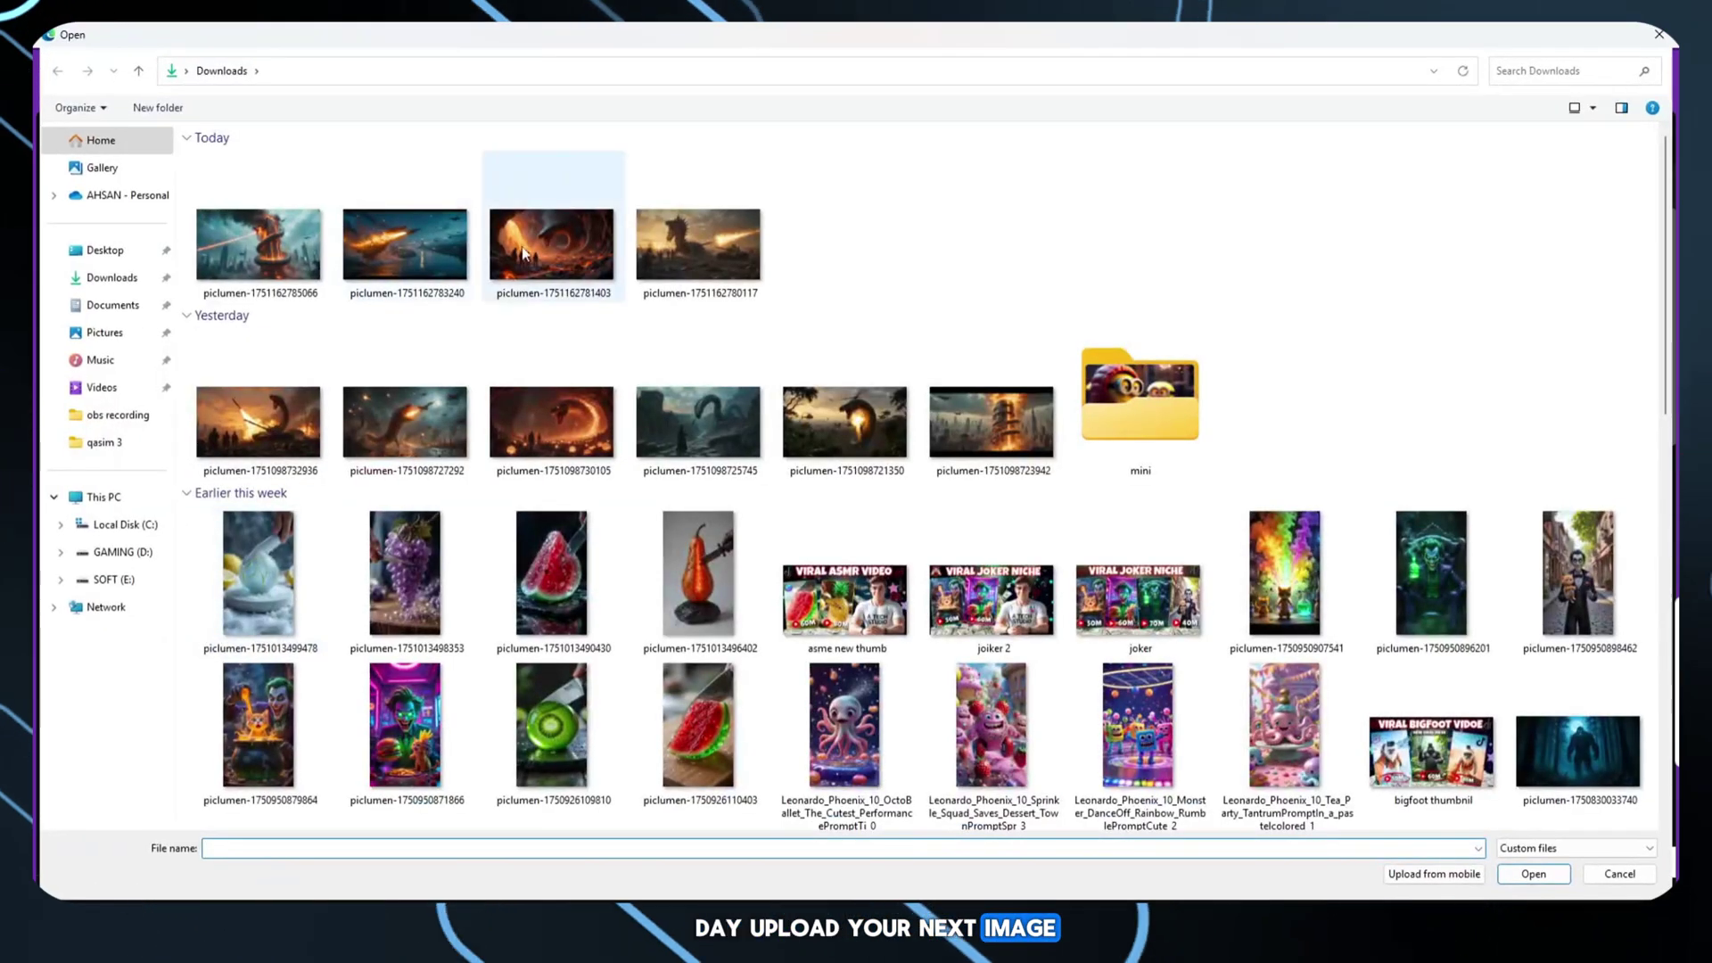
{"action": "double_click", "coordinate": [555, 233]}
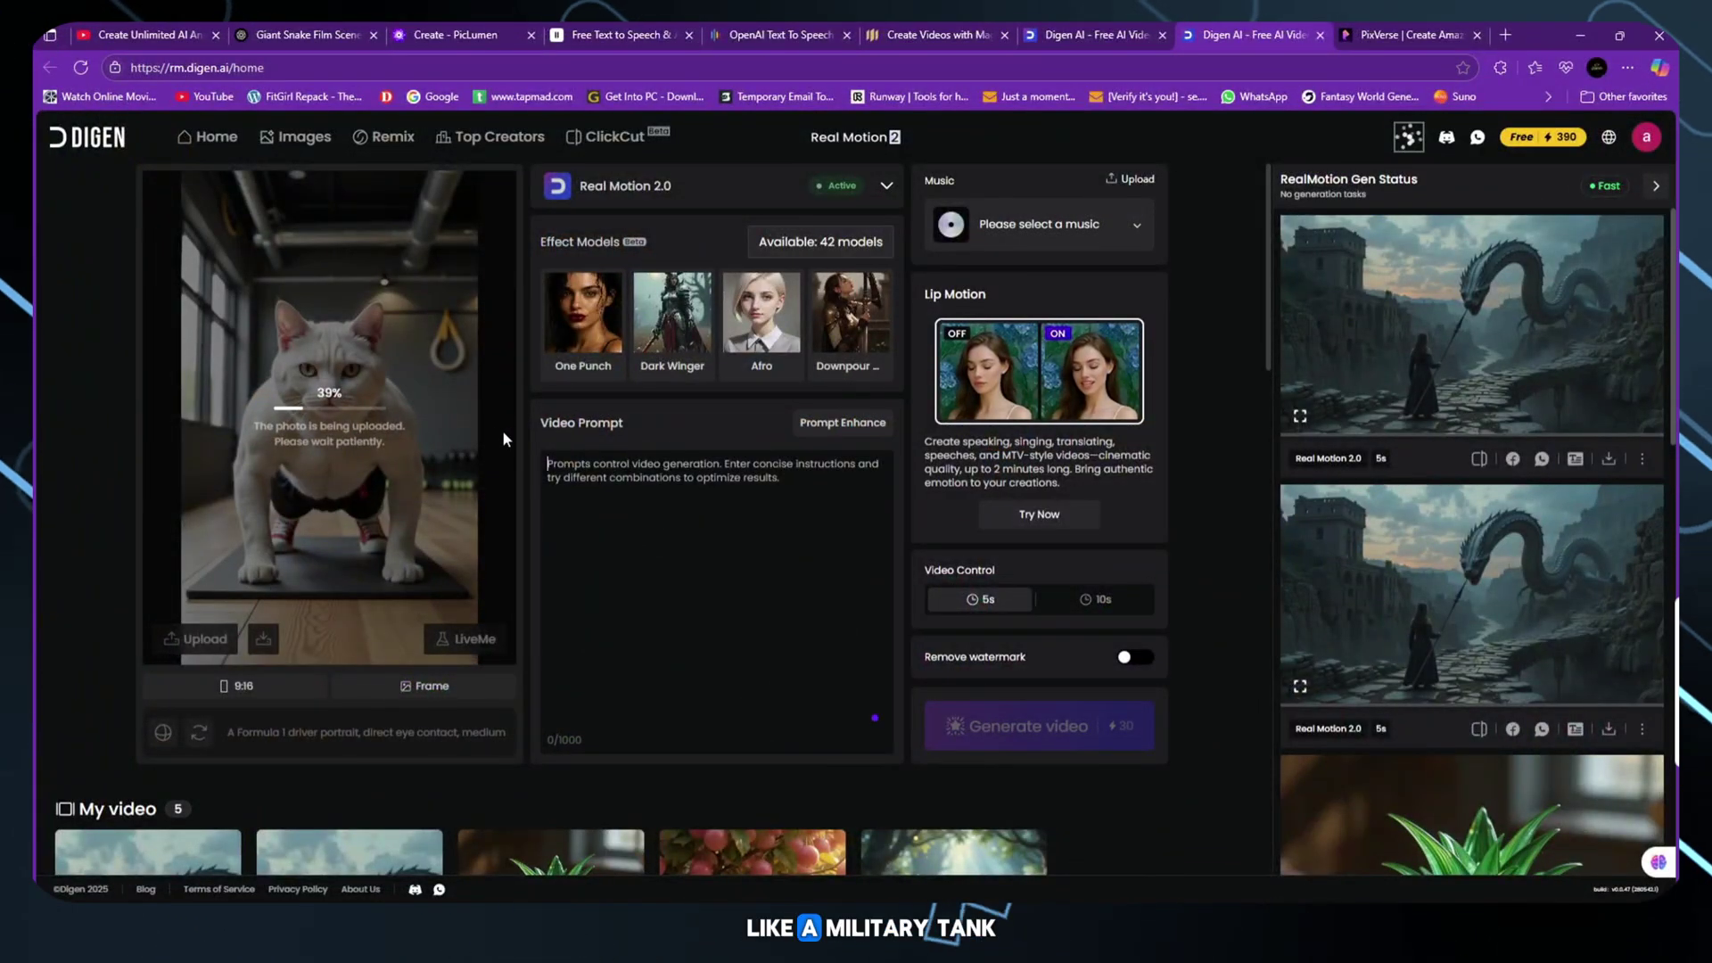
{"action": "left_click", "coordinate": [576, 468]}
{"action": "type", "text": "animation"}
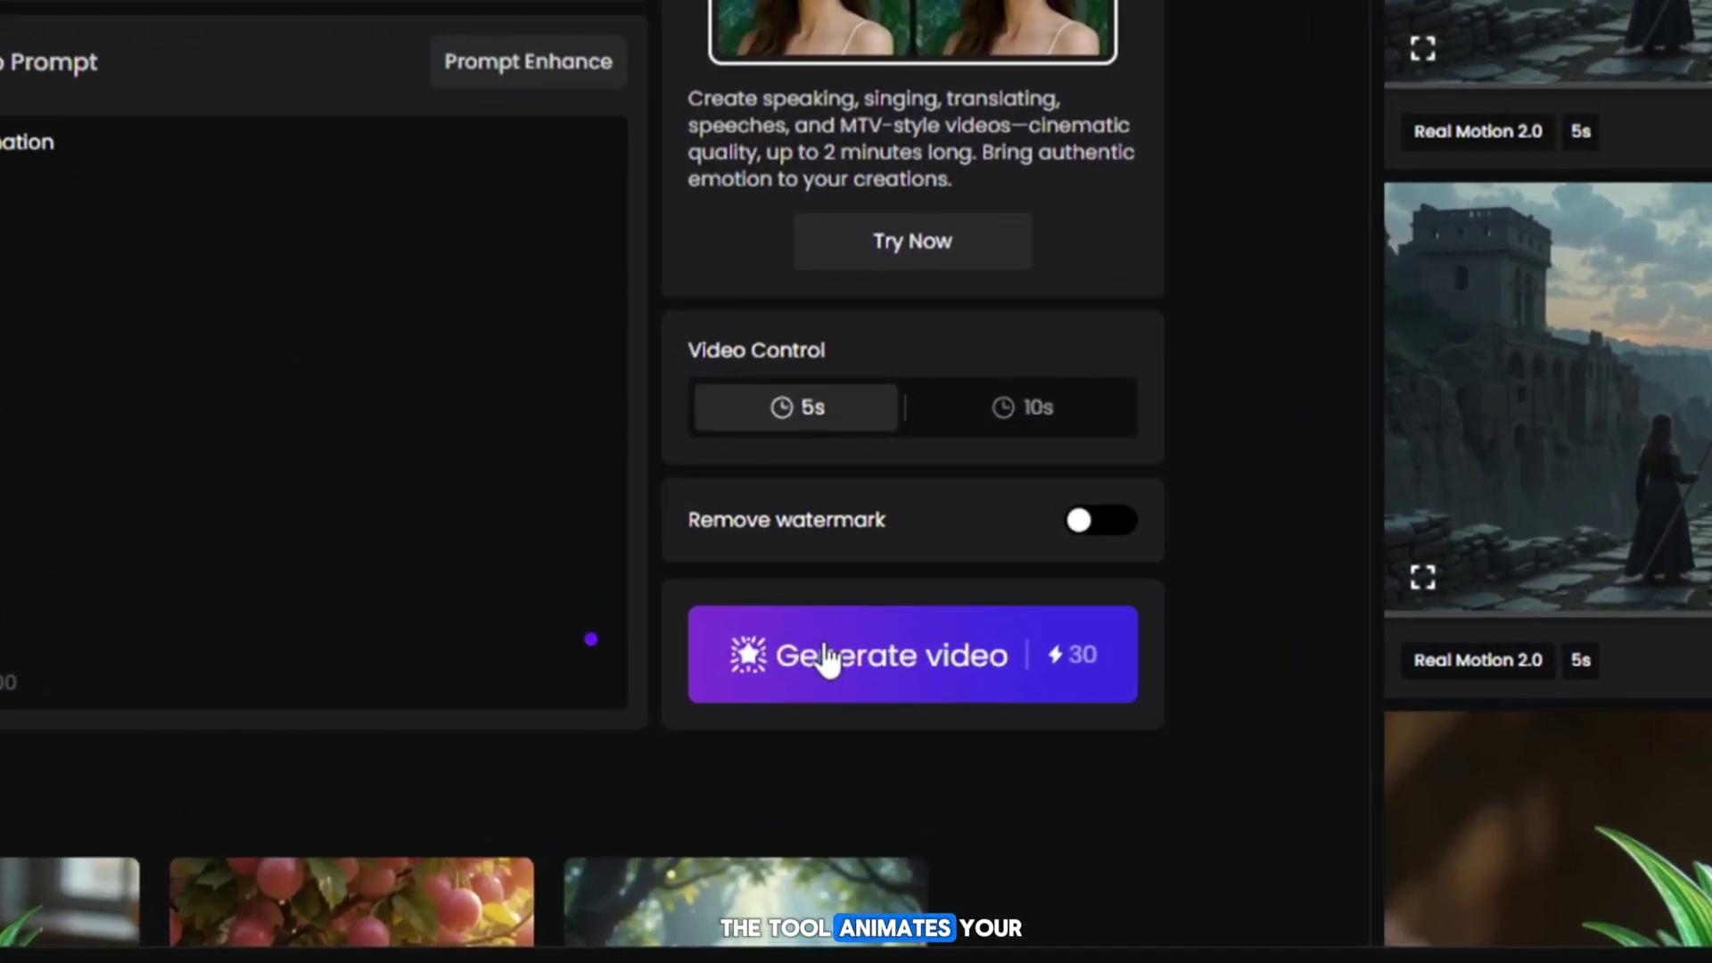
{"action": "left_click", "coordinate": [828, 660]}
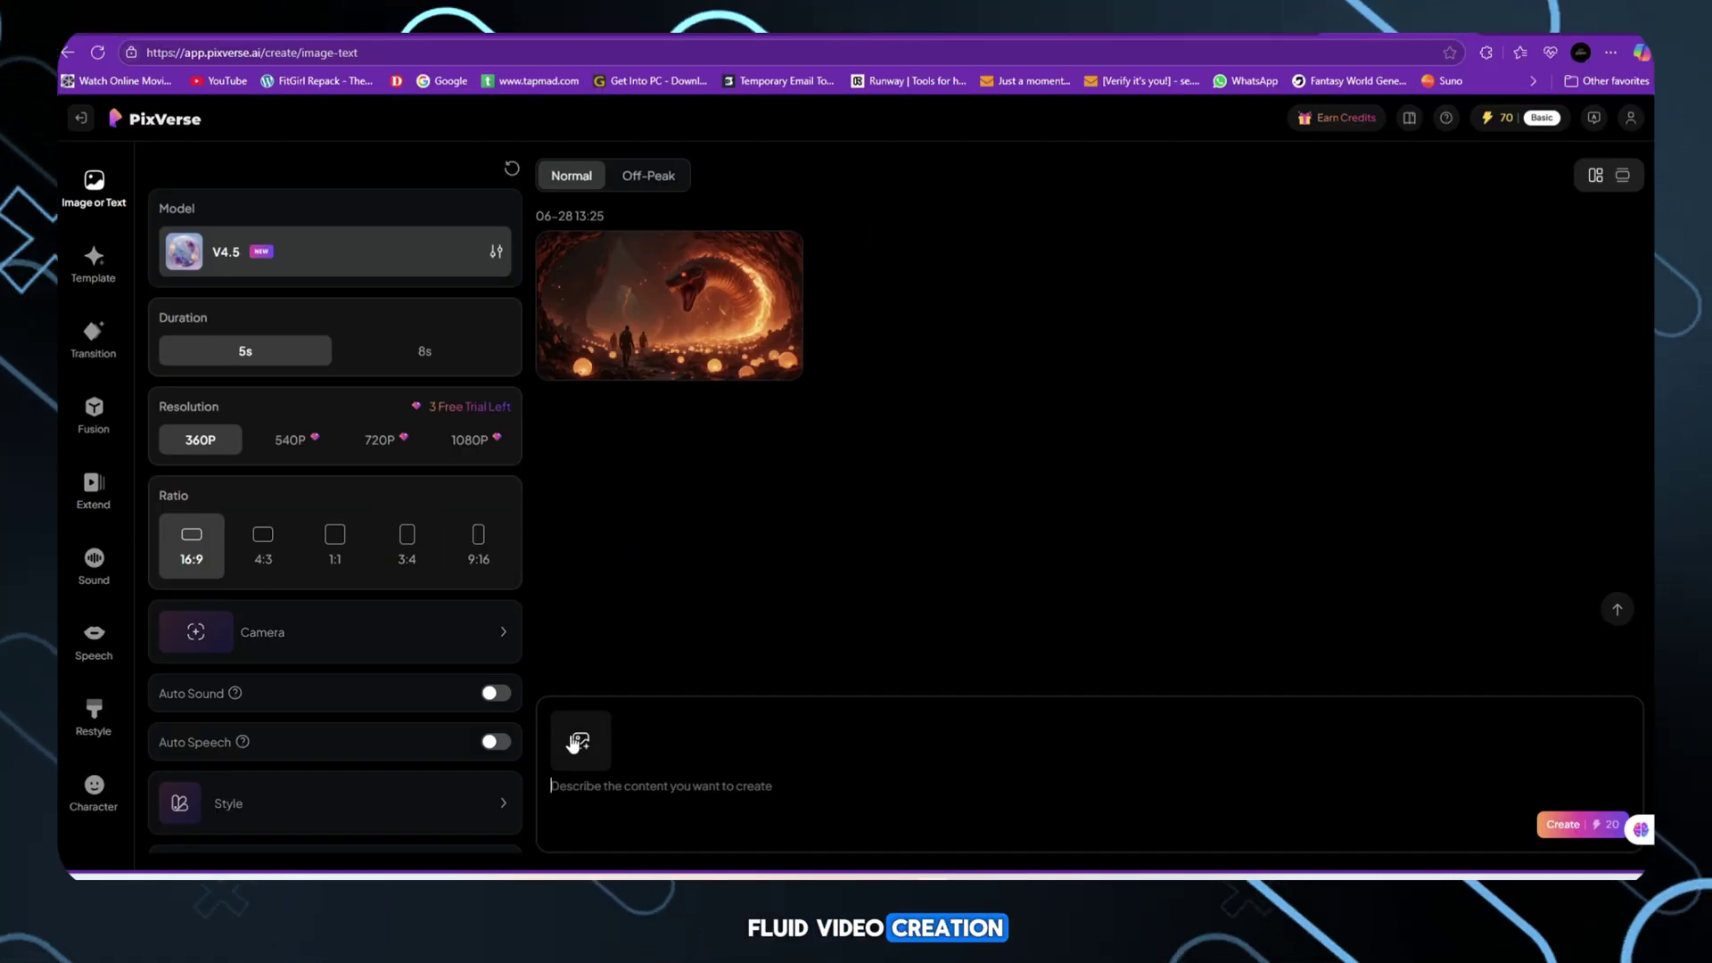
{"action": "left_click", "coordinate": [577, 741]}
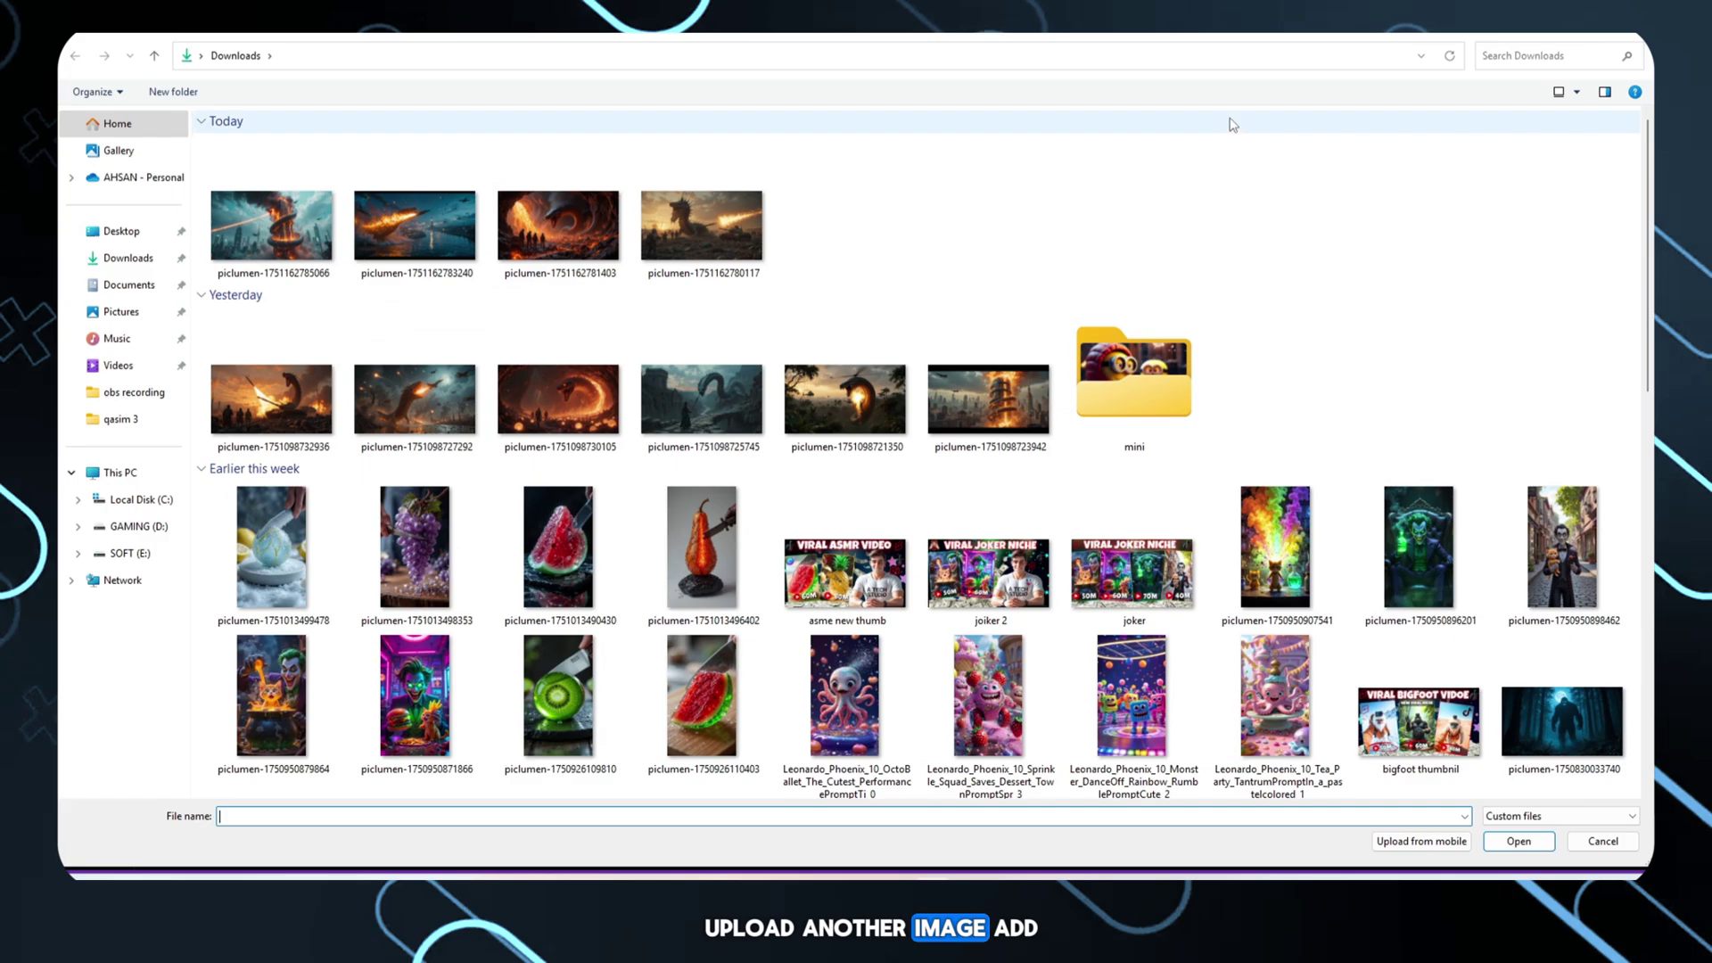
{"action": "left_click", "coordinate": [388, 239]}
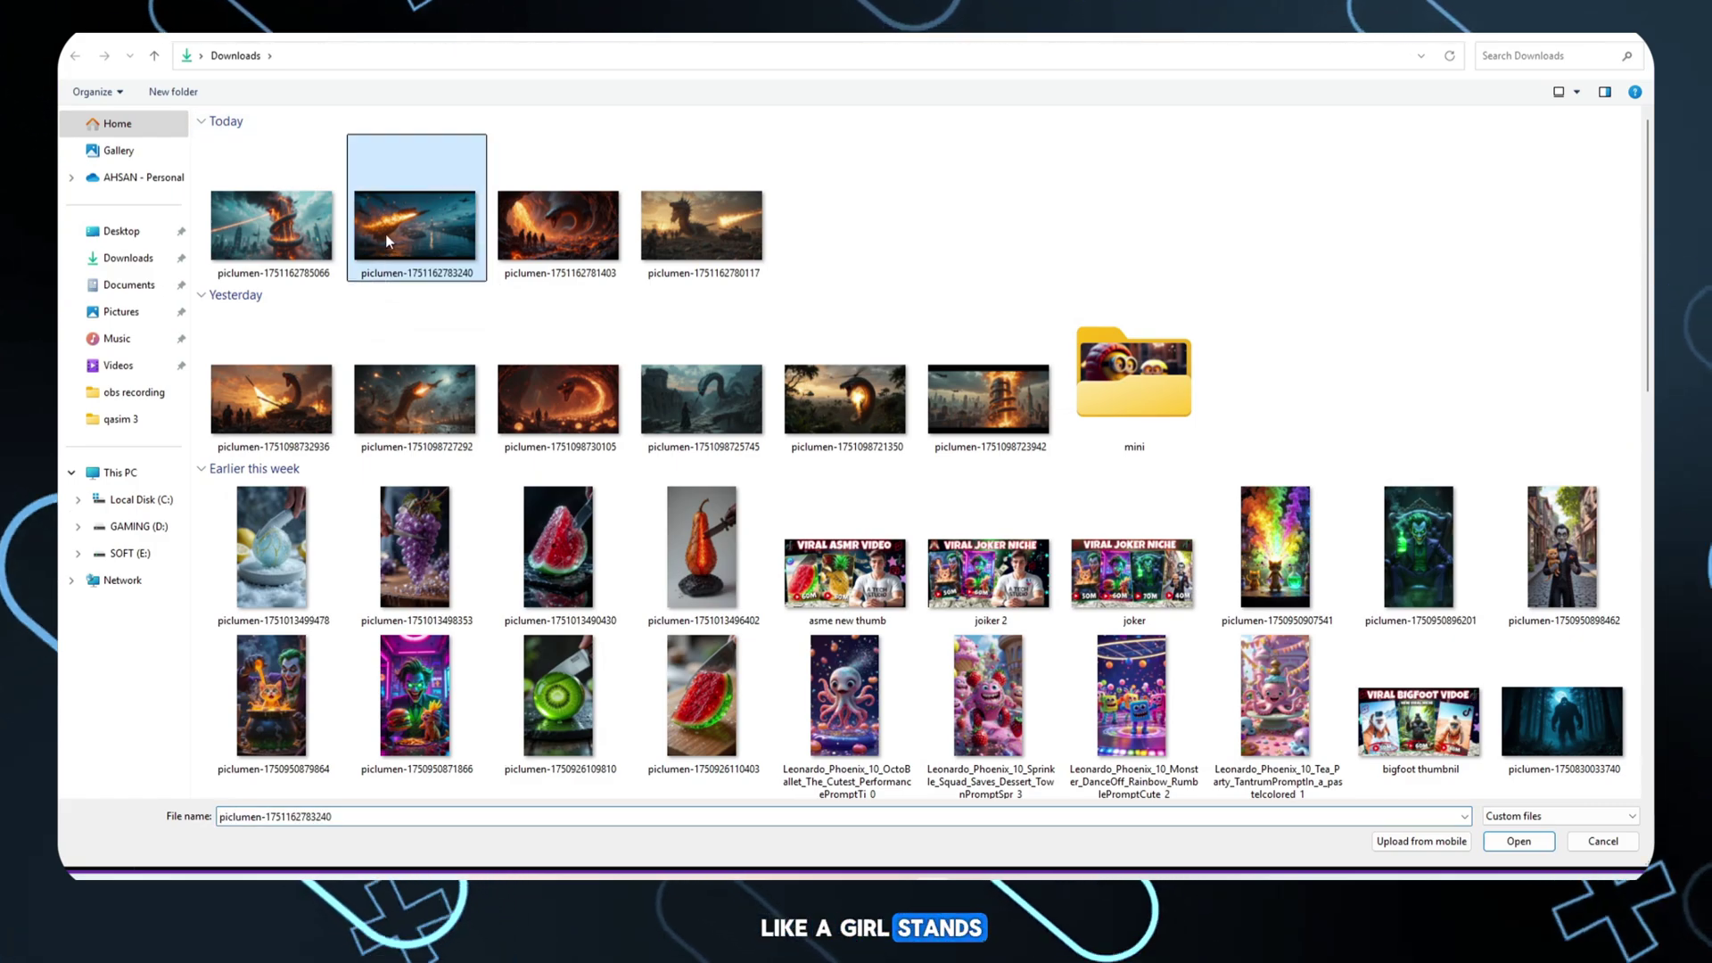
{"action": "double_click", "coordinate": [388, 239]}
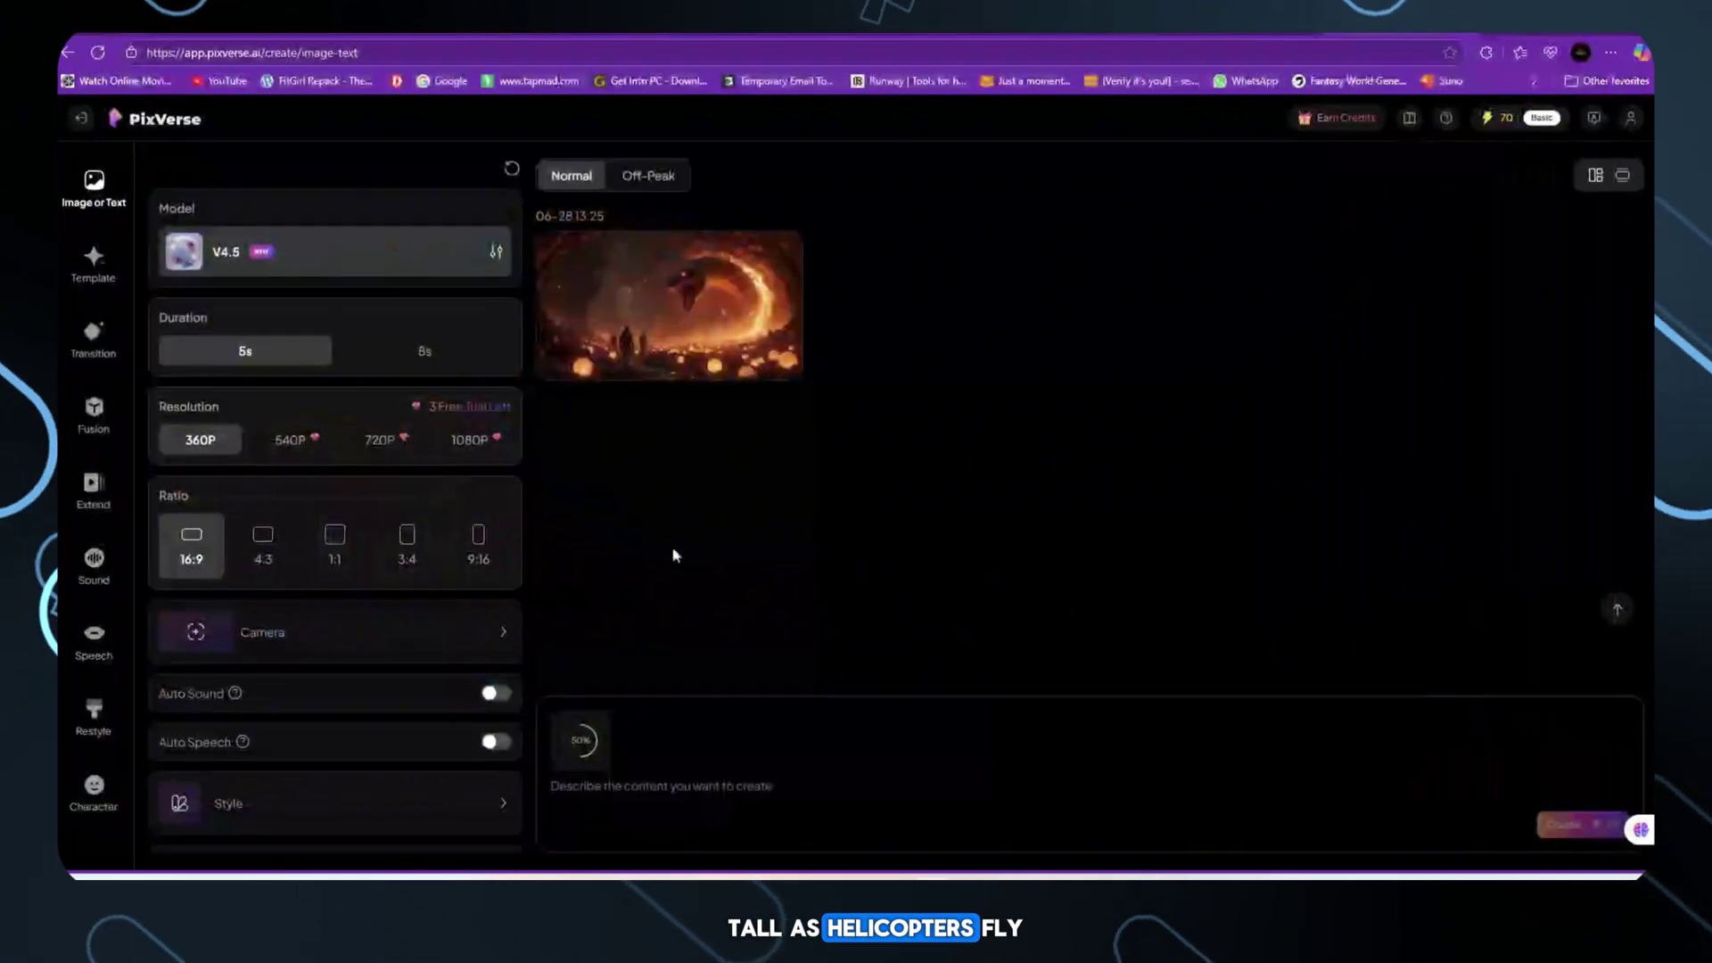
{"action": "left_click", "coordinate": [616, 787]}
{"action": "type", "text": "animation"}
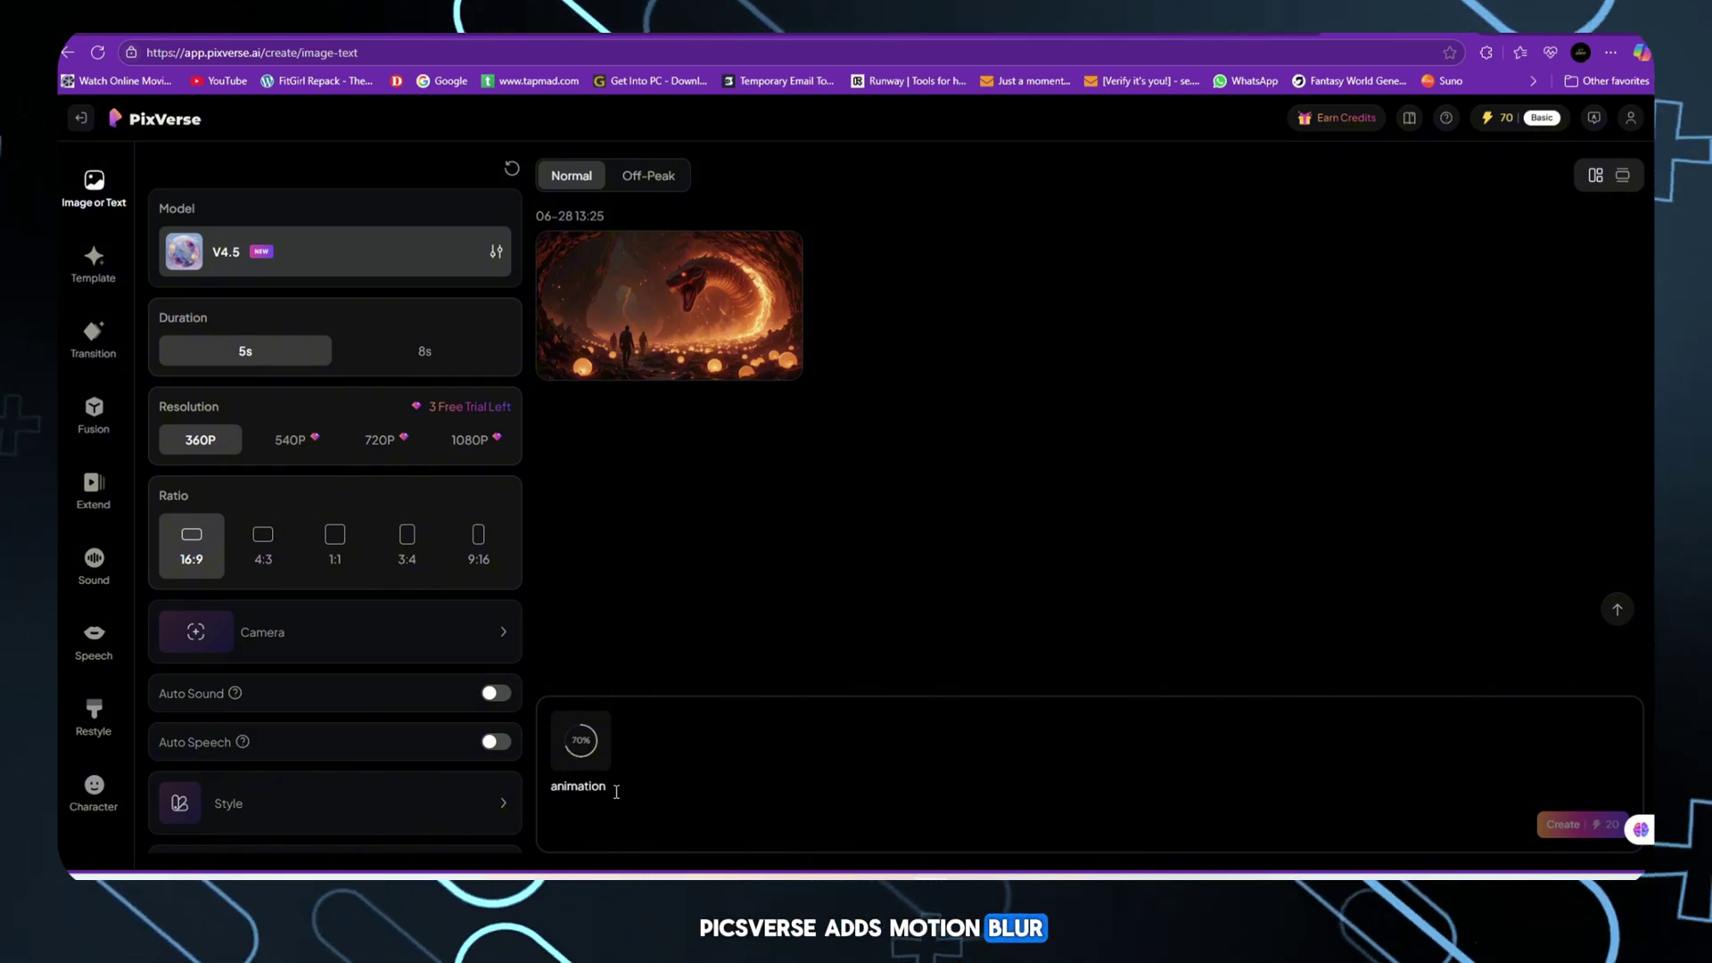
{"action": "mouse_move", "coordinate": [691, 306]}
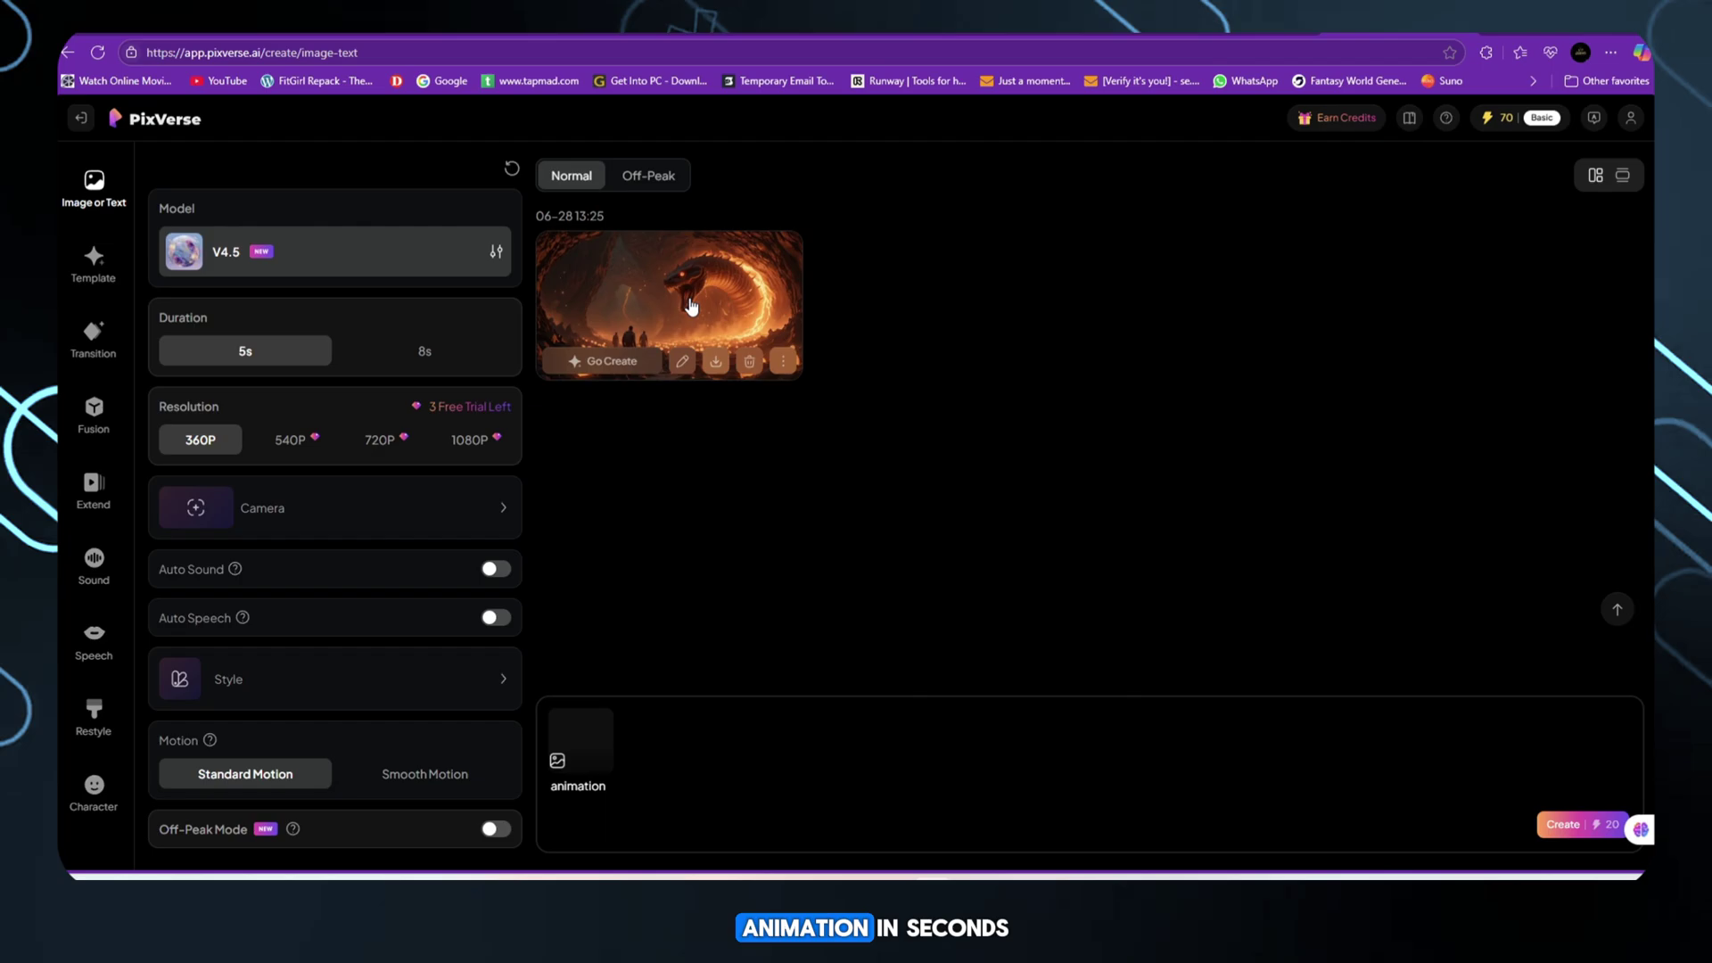
{"action": "left_click", "coordinate": [692, 306]}
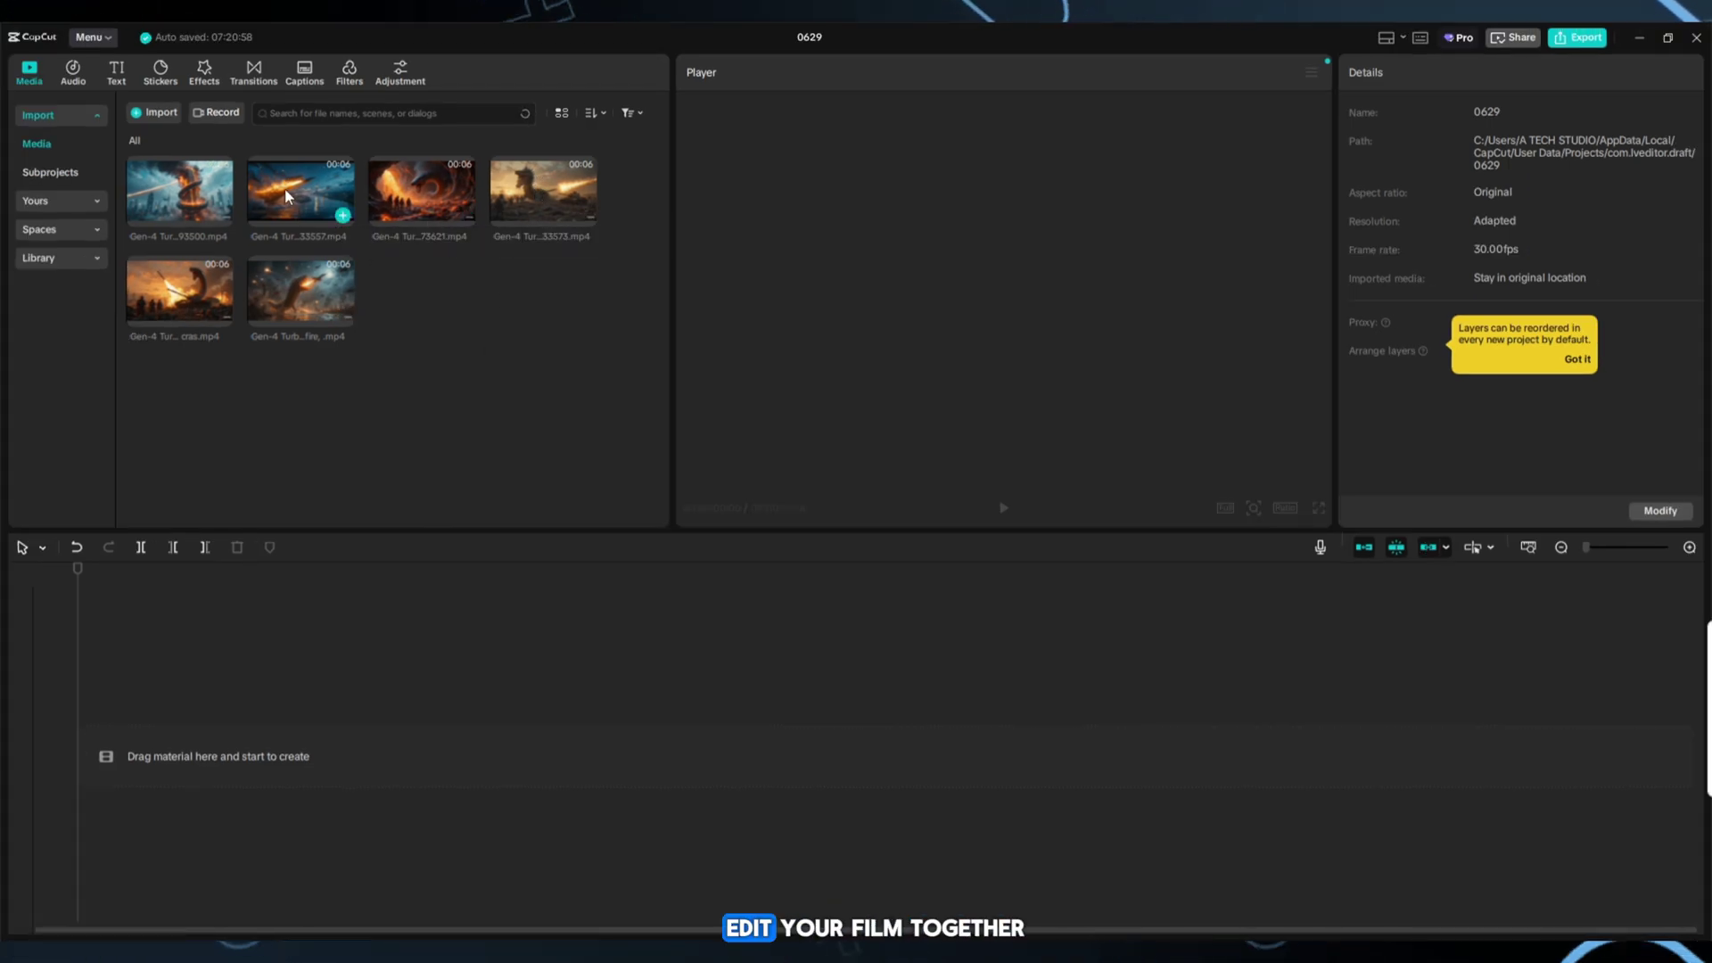
Place the first two snake clips on the timeline and preview the first one
{"action": "left_click_drag", "start_coordinate": [283, 194], "coordinate": [168, 736]}
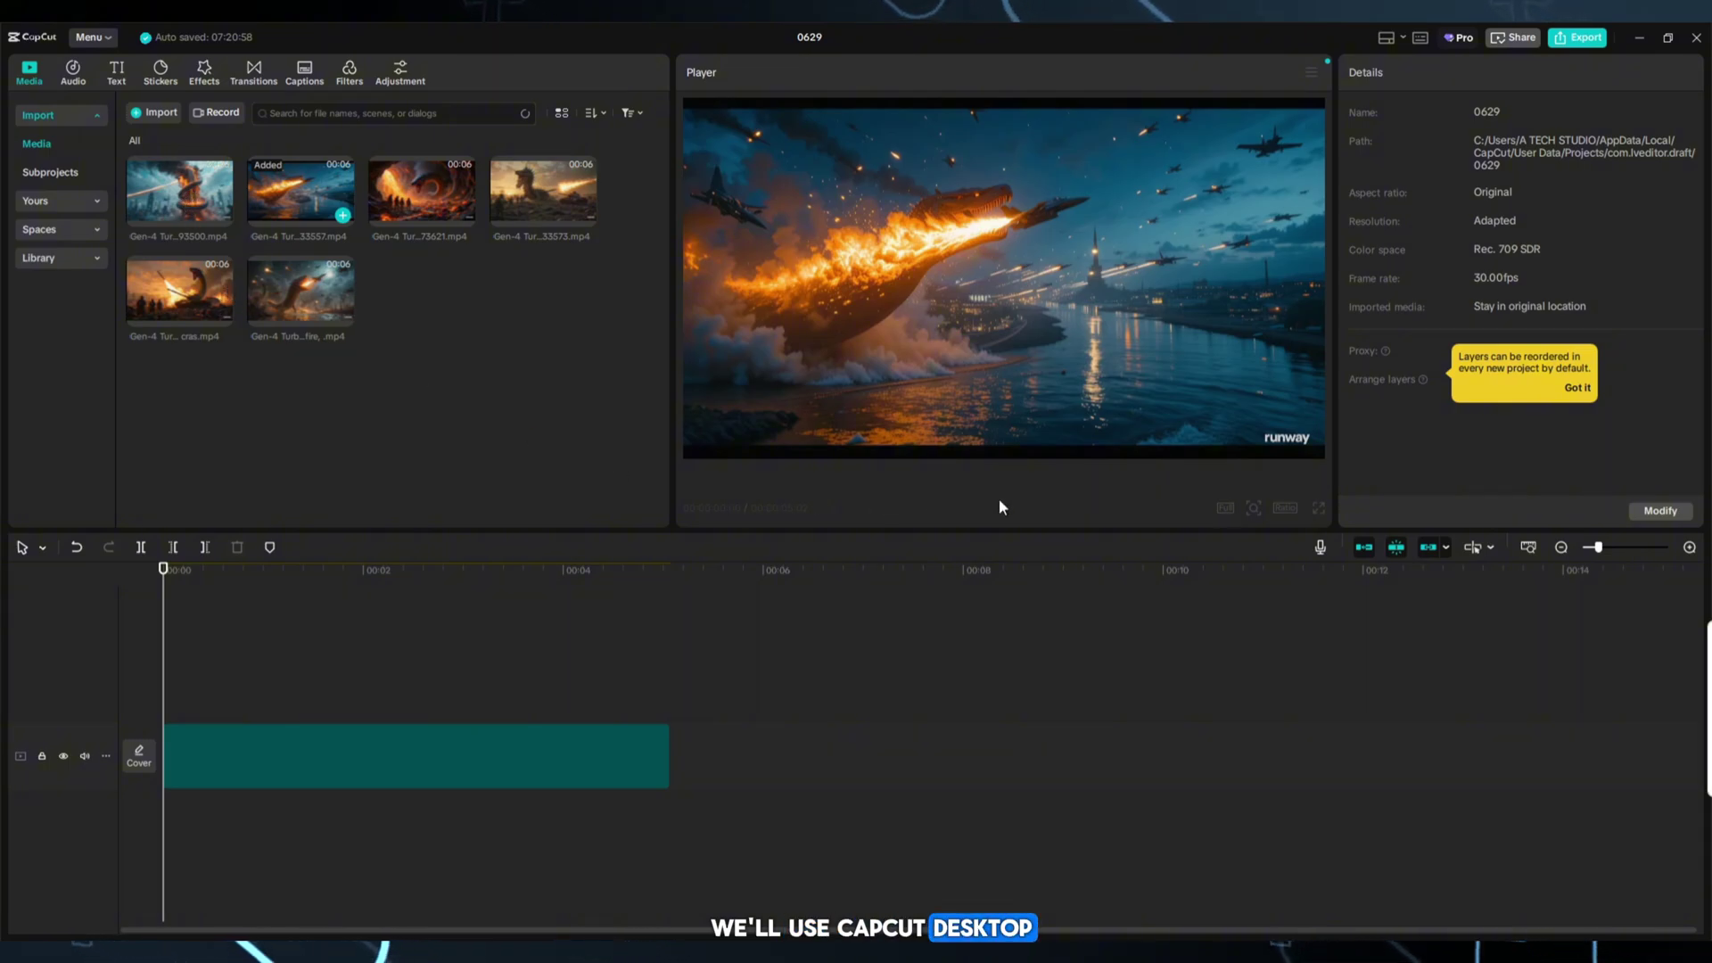
{"action": "left_click", "coordinate": [1196, 398]}
{"action": "left_click", "coordinate": [1185, 388]}
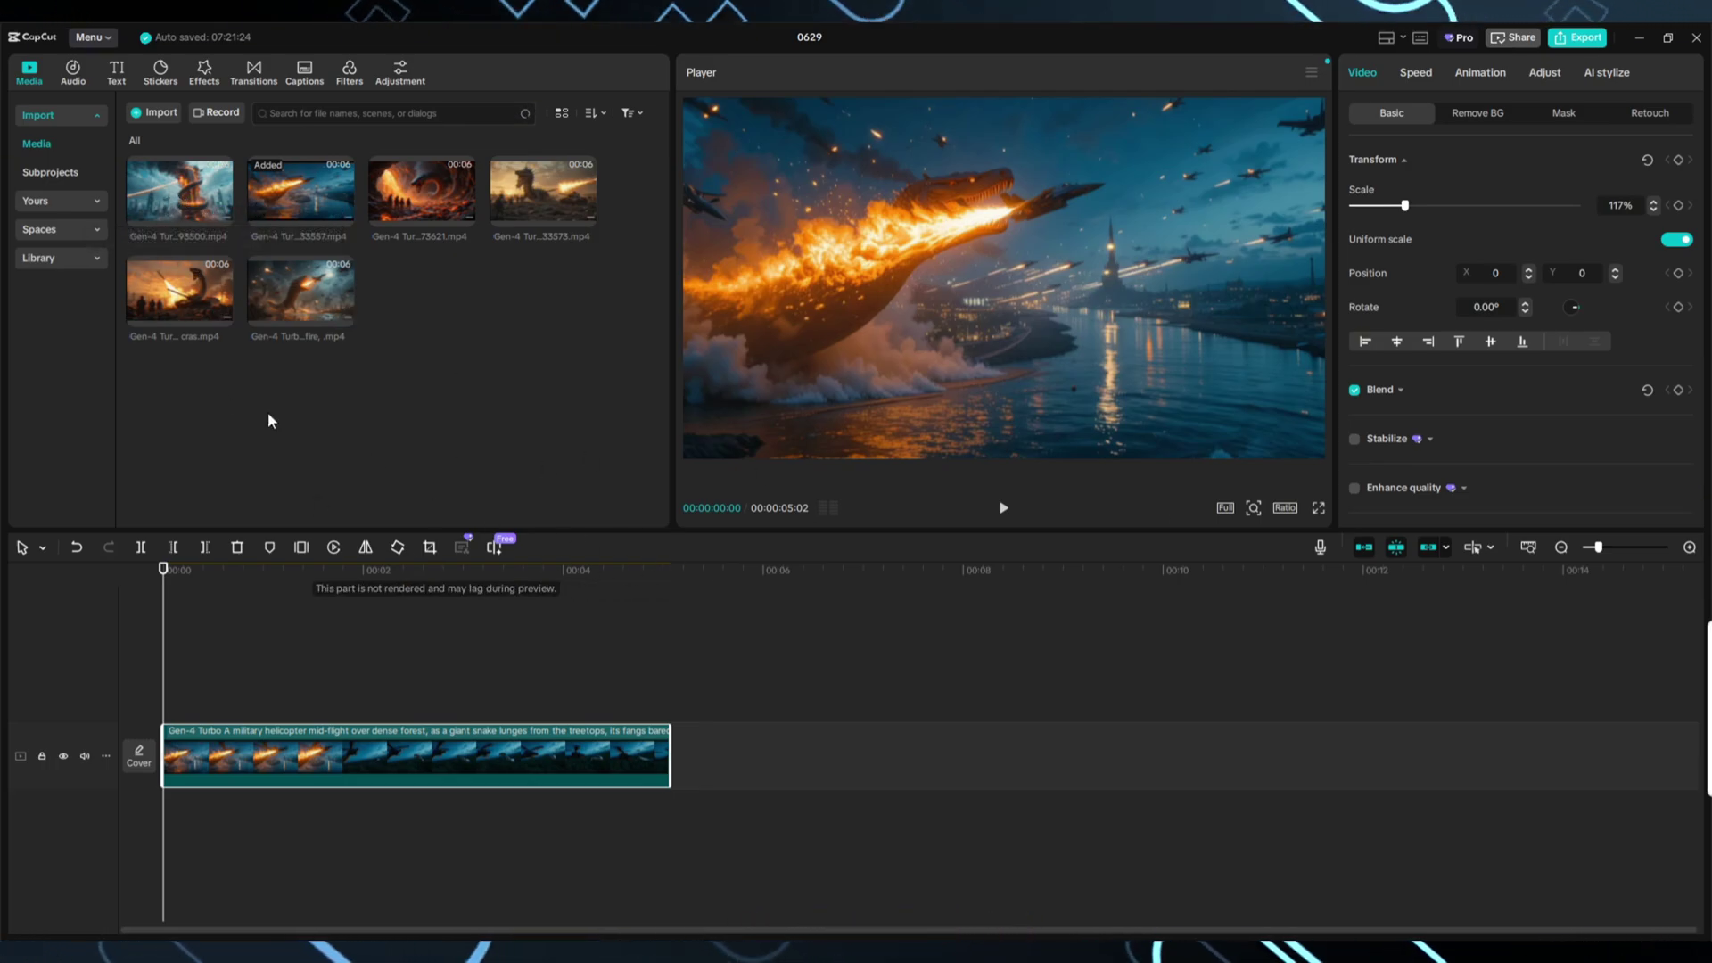
{"action": "left_click_drag", "start_coordinate": [162, 570], "coordinate": [366, 576]}
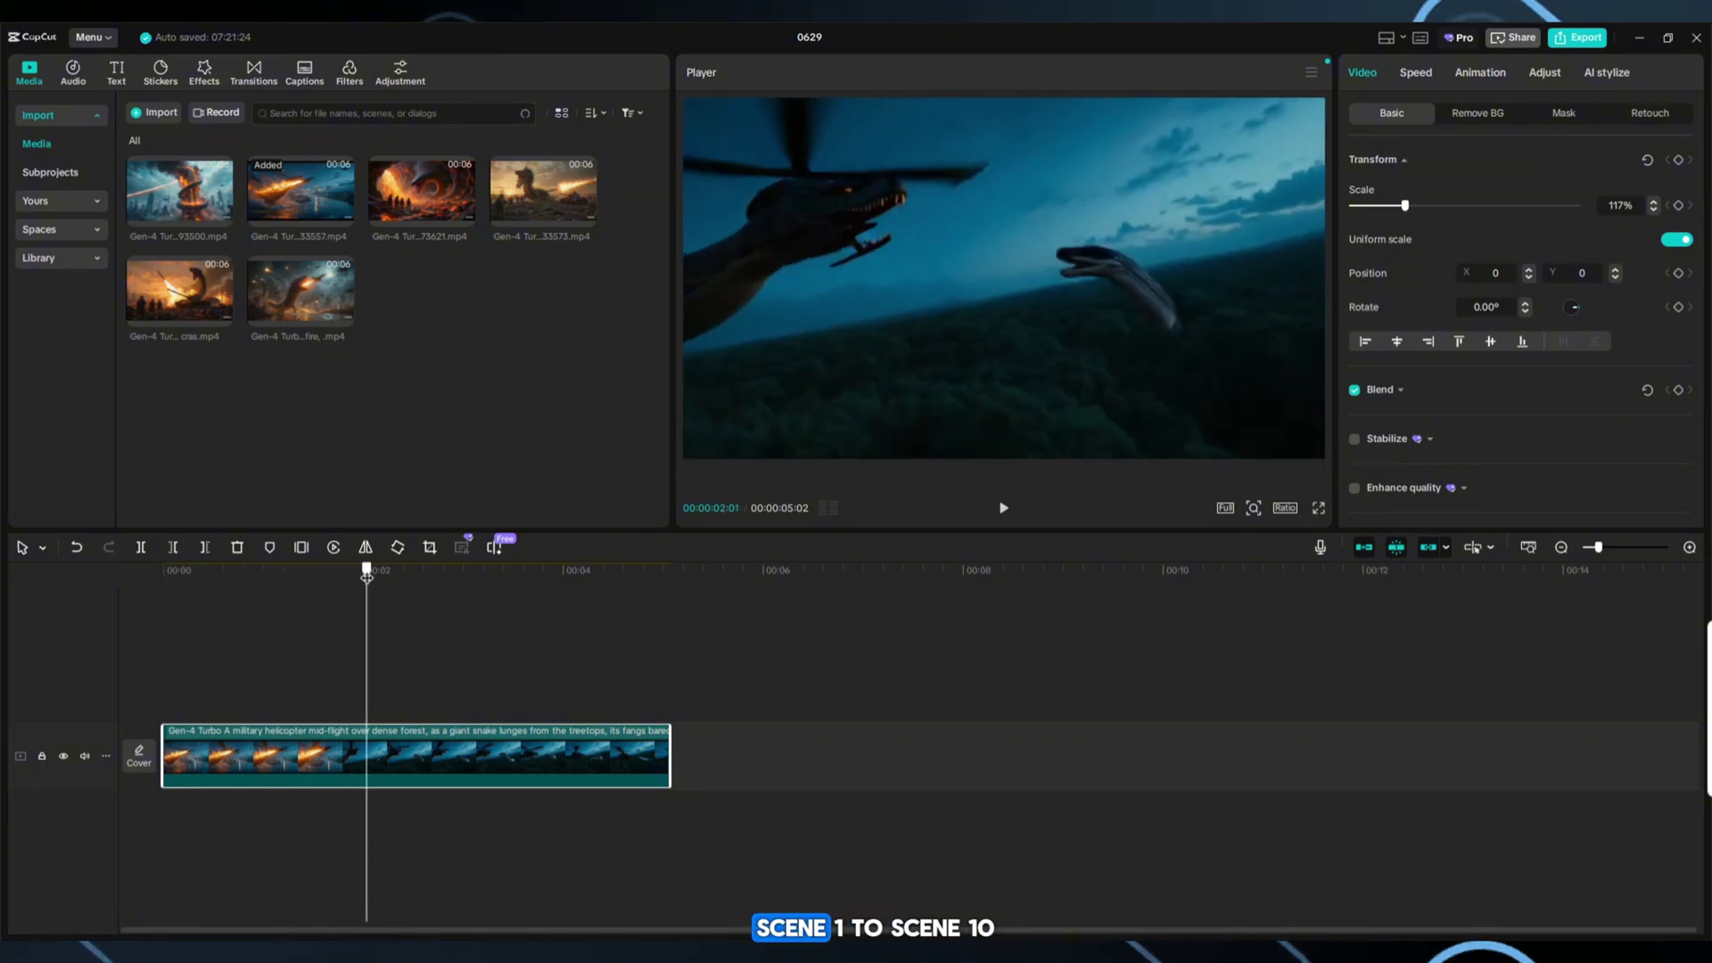
{"action": "left_click_drag", "start_coordinate": [190, 197], "coordinate": [687, 746]}
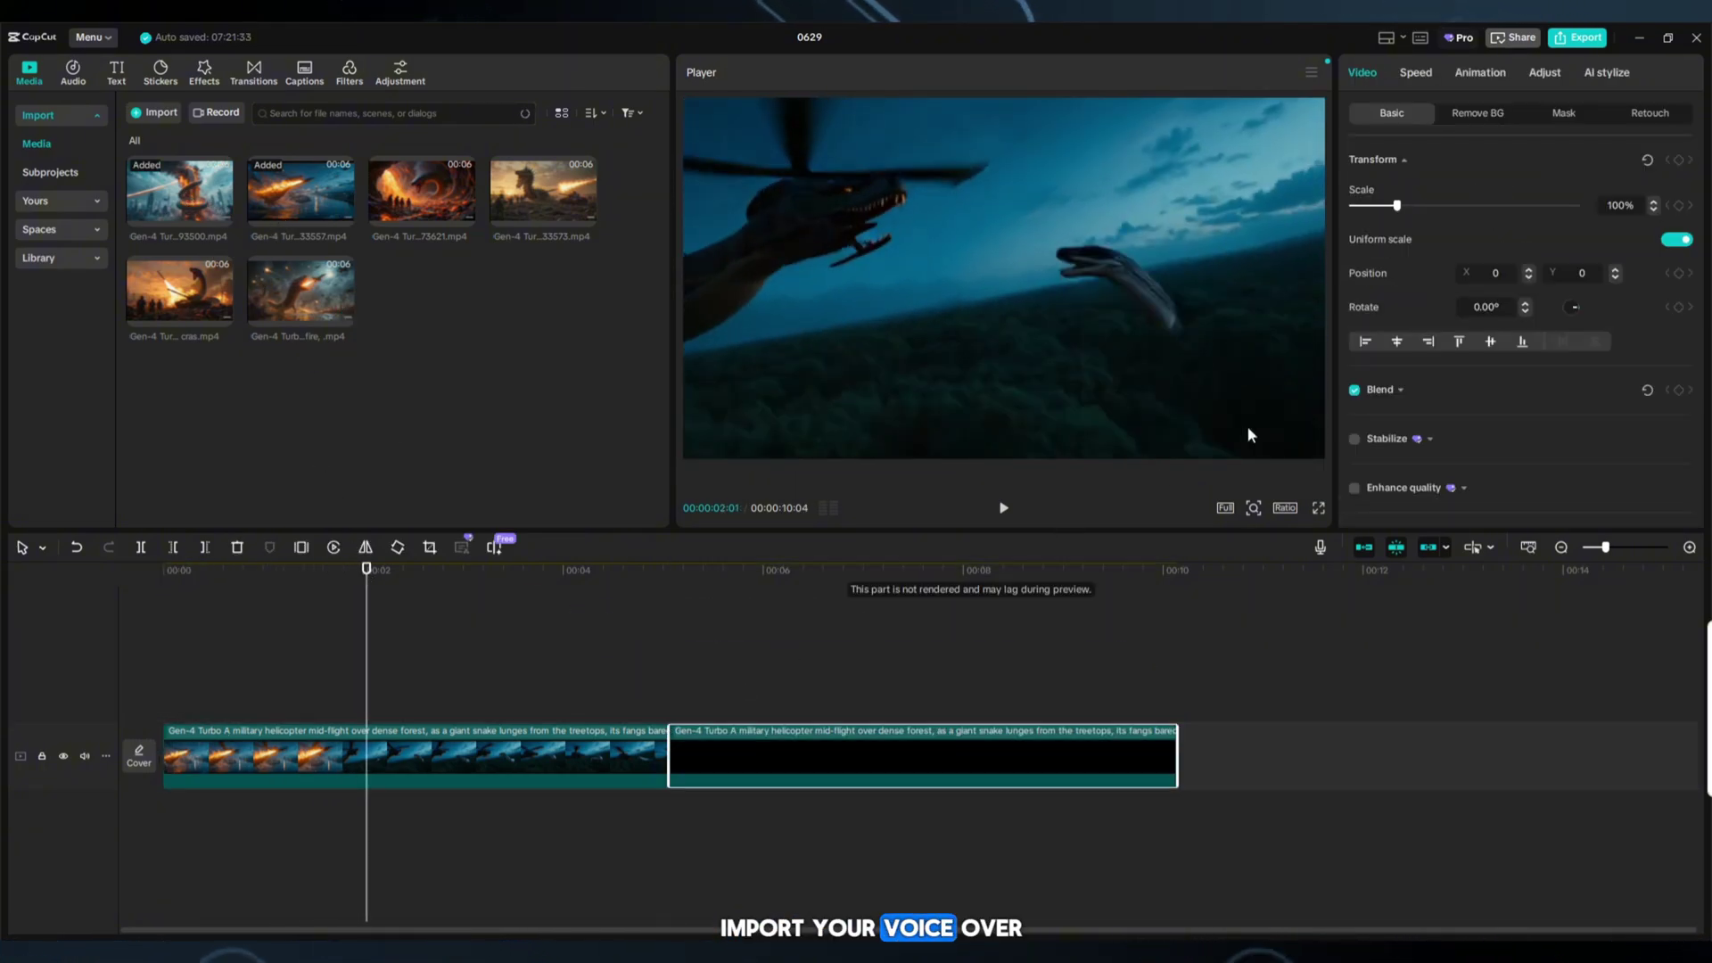
Scale the second clip up to about 117% and review its later frames
{"action": "left_click_drag", "start_coordinate": [1403, 208], "coordinate": [1413, 214]}
{"action": "left_click", "coordinate": [758, 679]}
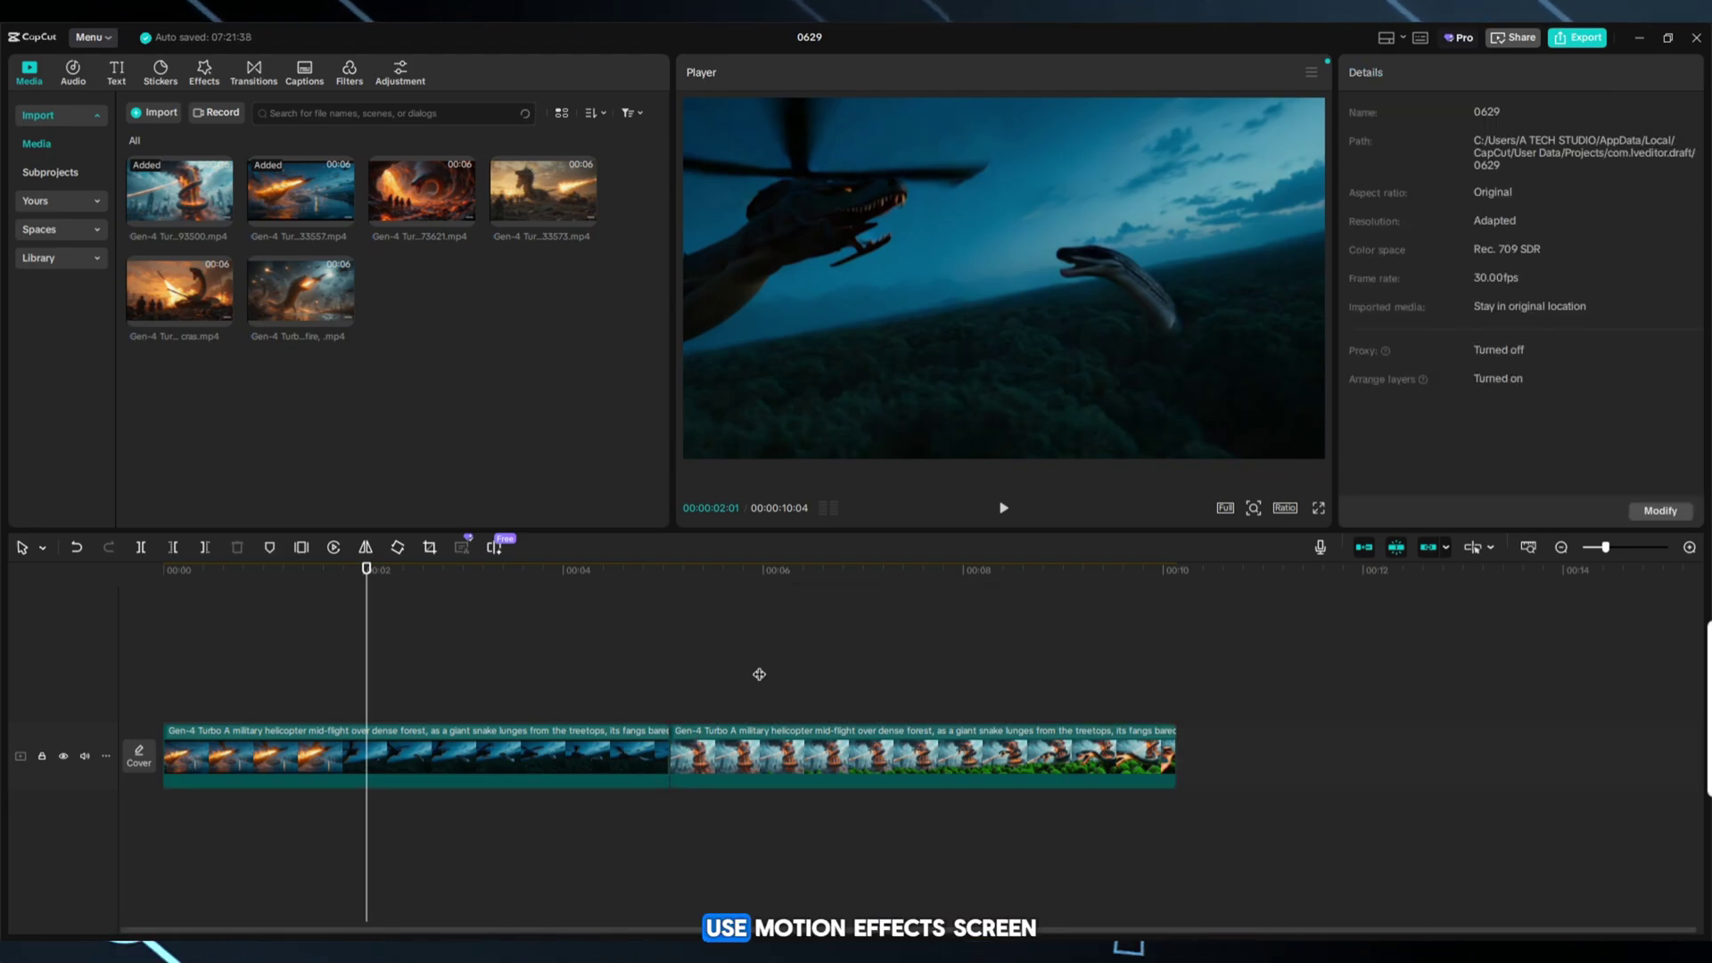
{"action": "left_click_drag", "start_coordinate": [785, 671], "coordinate": [1177, 678]}
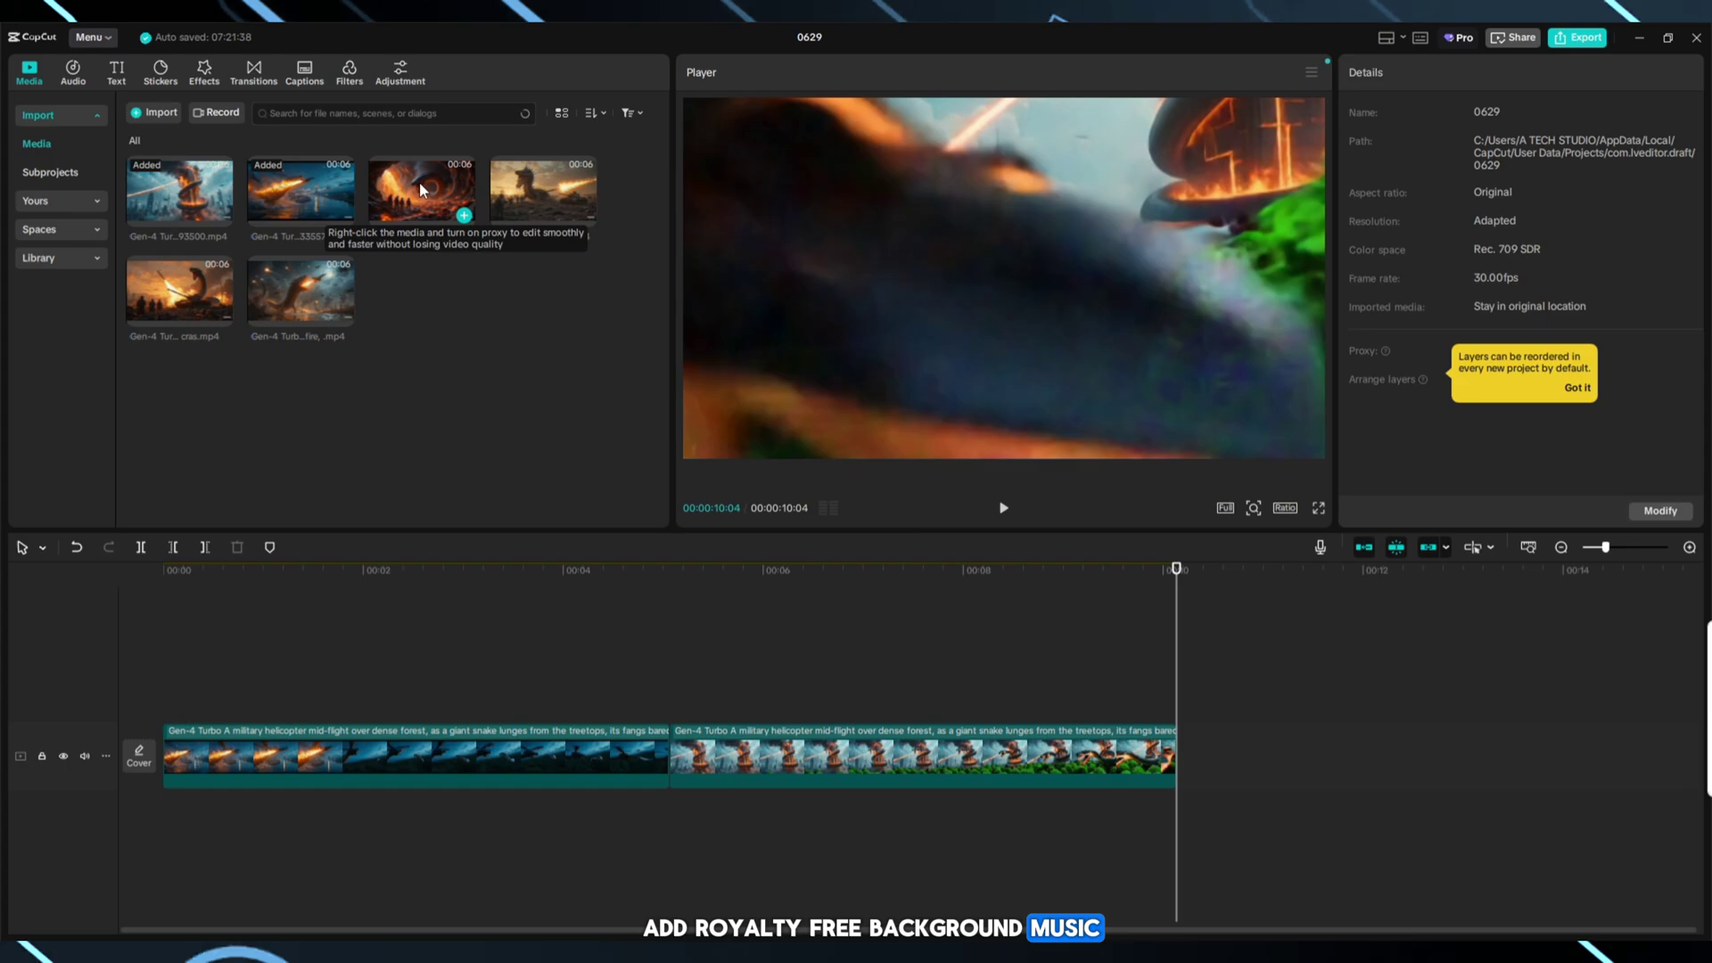
Append the jungle-river clip, scale it to 118%, and preview the sequence from the start
{"action": "left_click_drag", "start_coordinate": [419, 197], "coordinate": [1188, 778]}
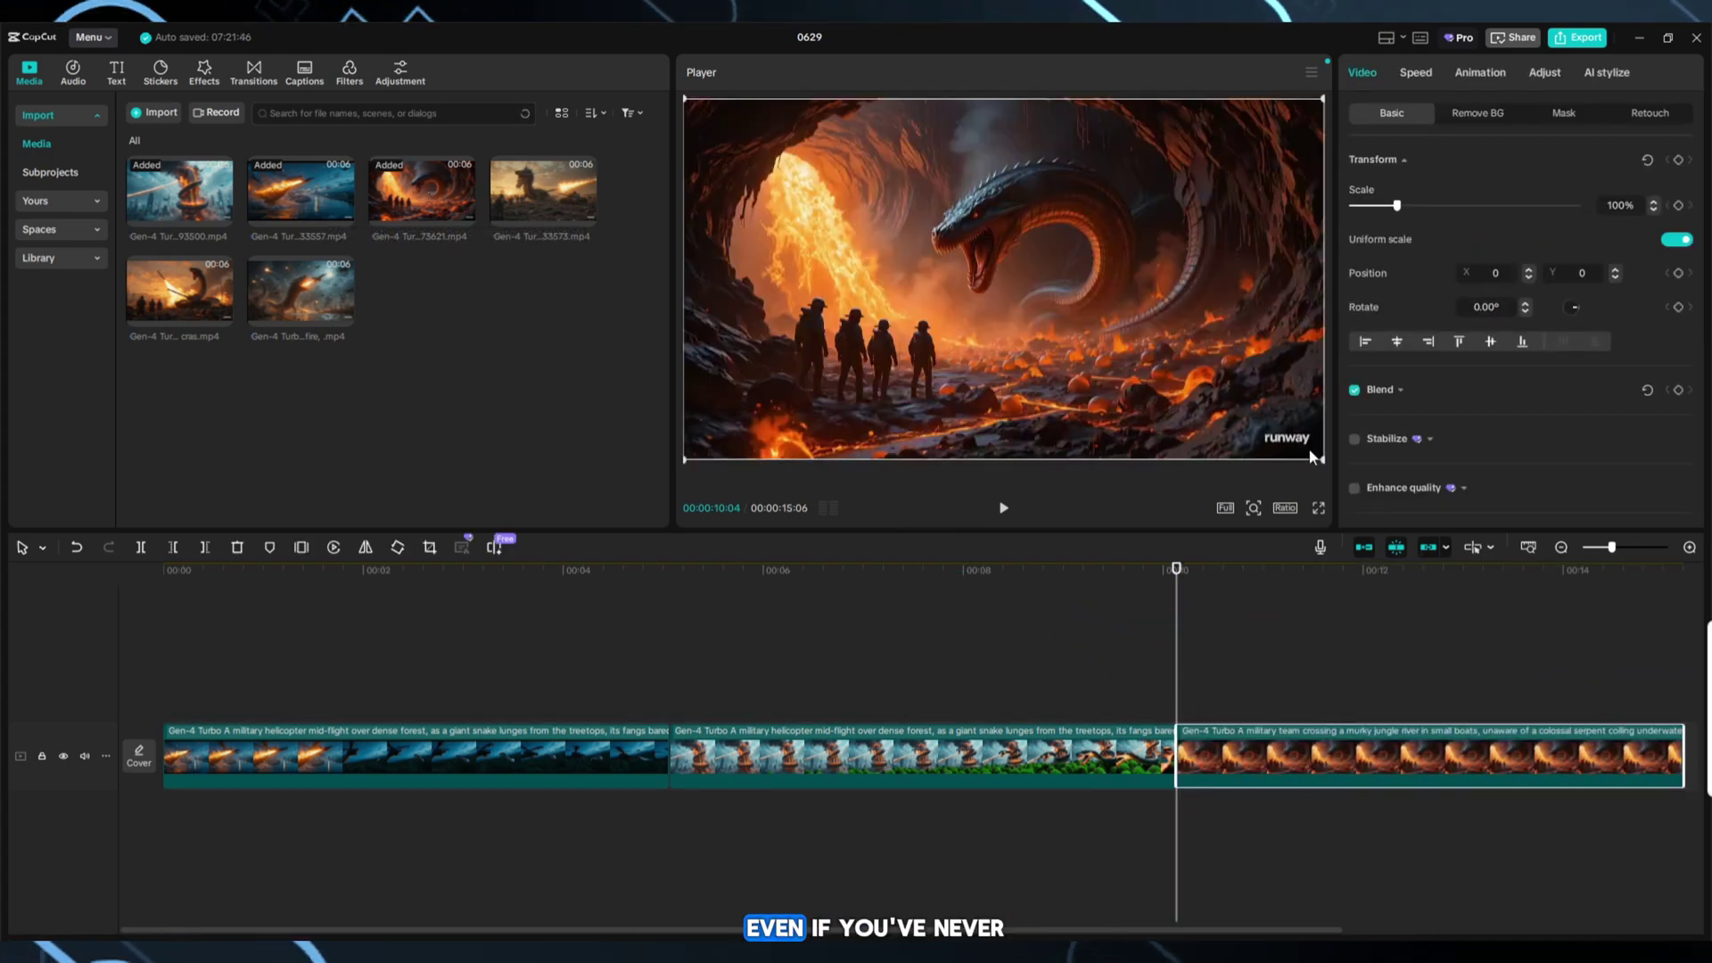
{"action": "left_click_drag", "start_coordinate": [1397, 205], "coordinate": [1405, 205]}
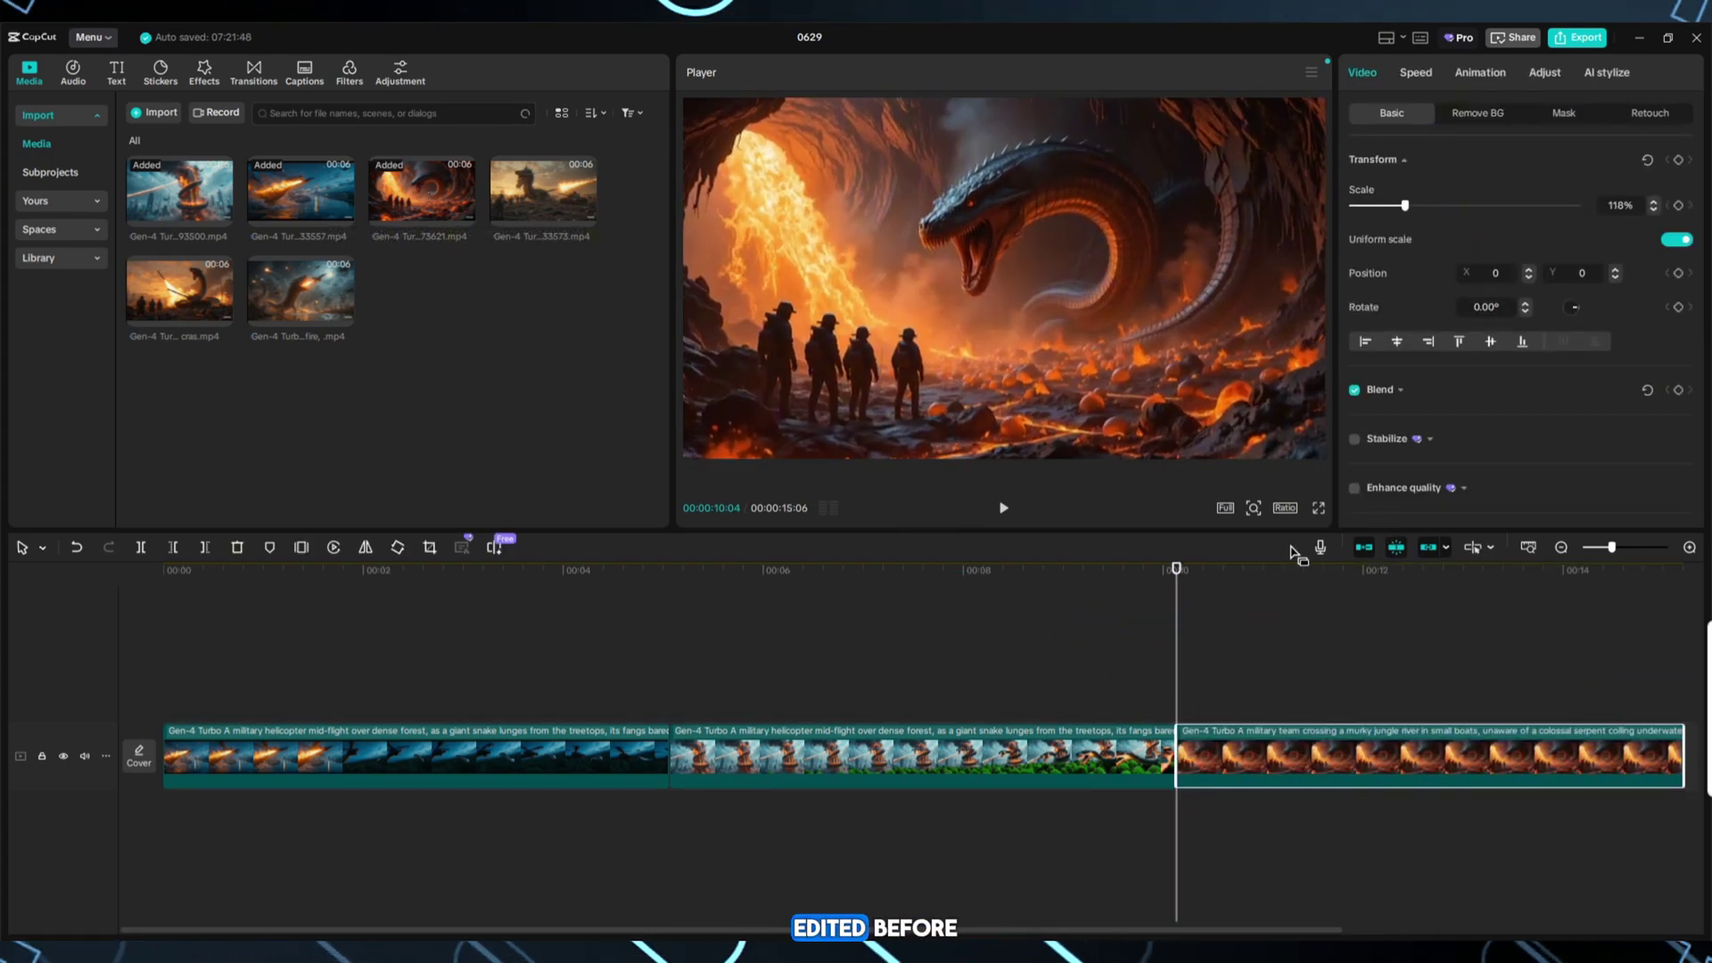
{"action": "key", "text": "Home"}
{"action": "left_click", "coordinate": [1004, 507]}
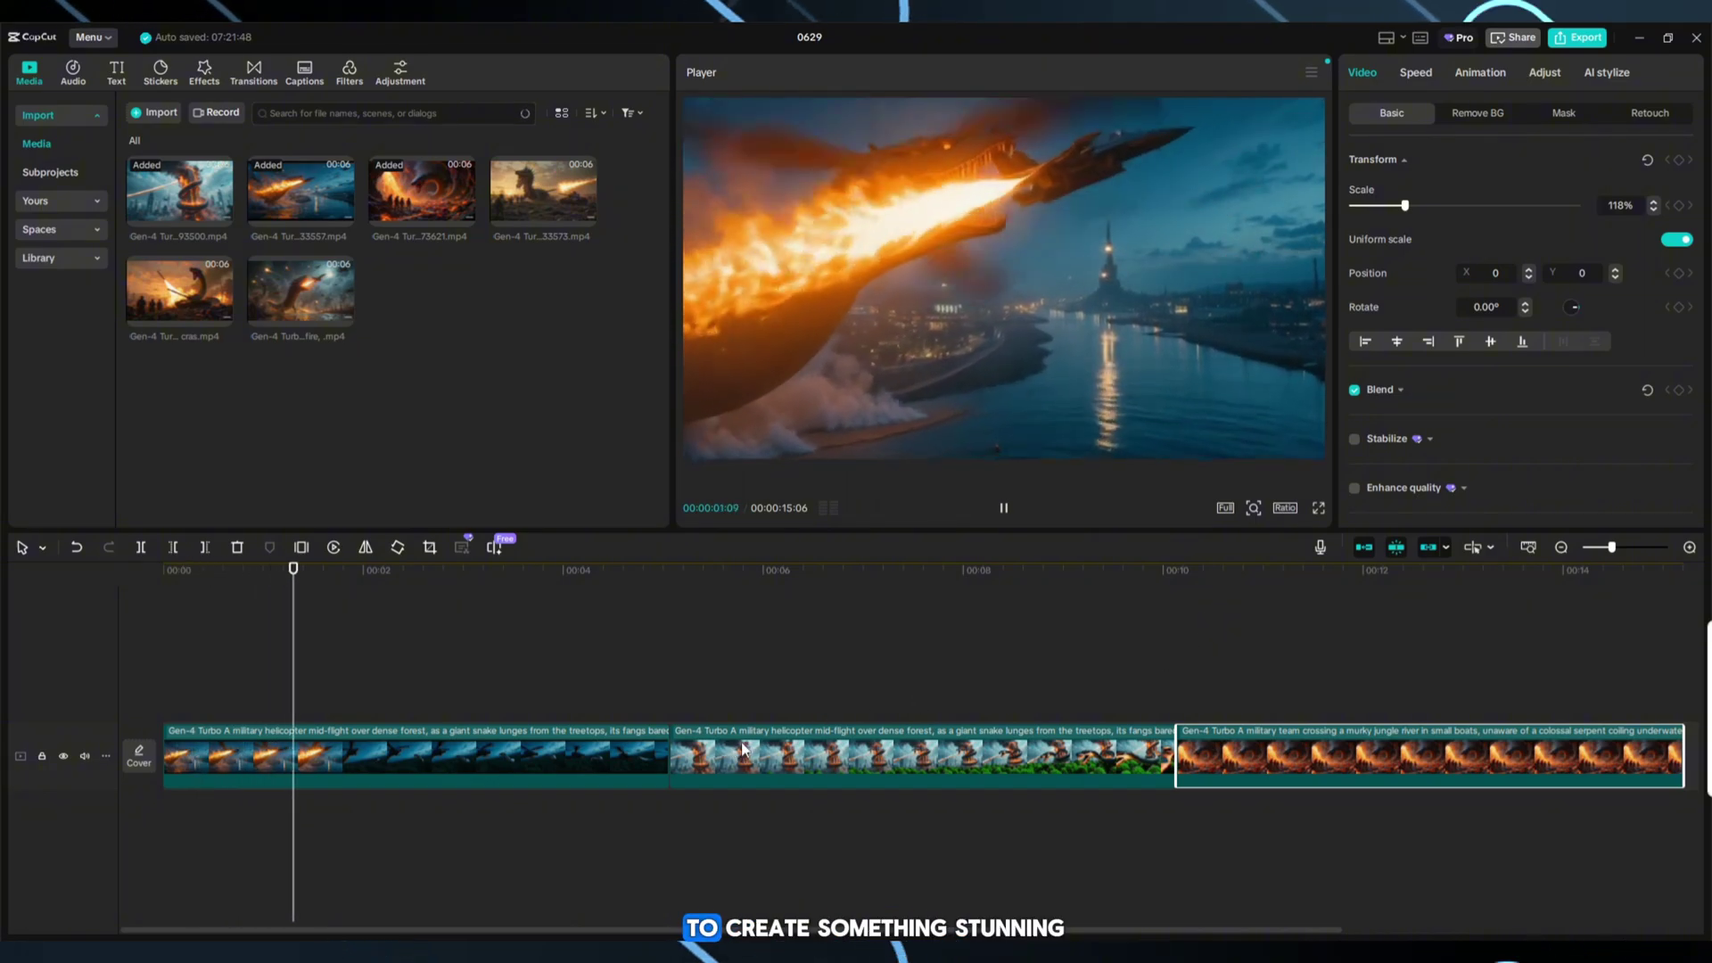
{"action": "left_click_drag", "start_coordinate": [443, 591], "coordinate": [683, 611]}
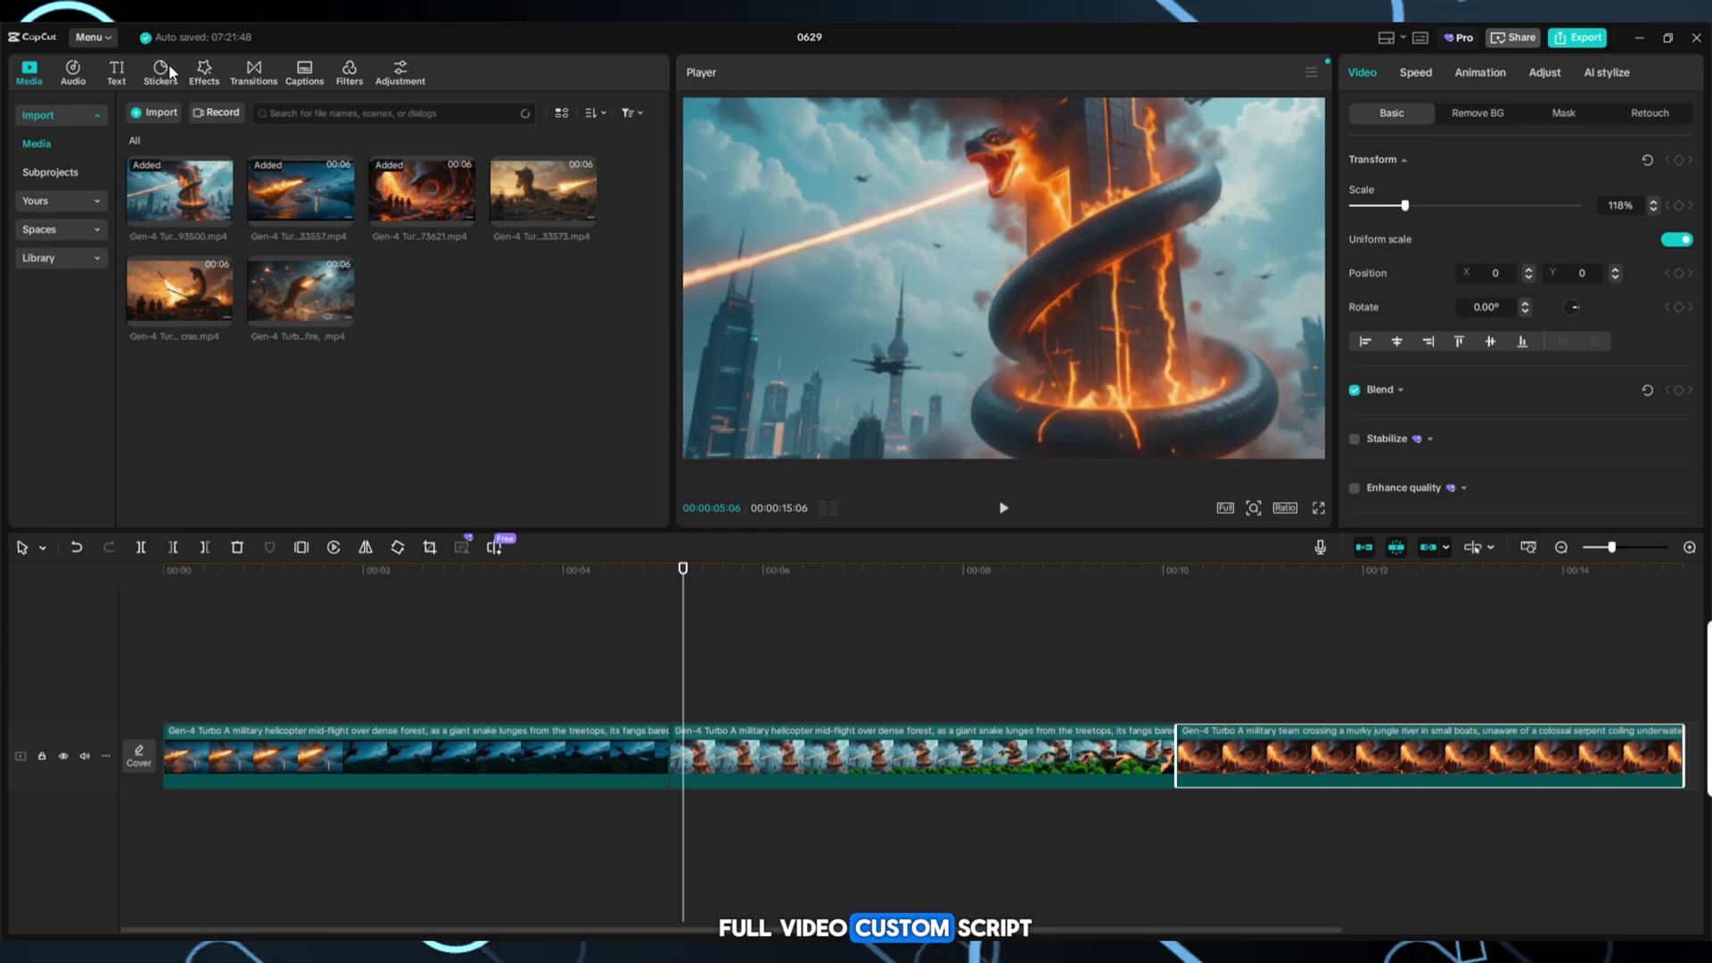
Add 0.5s Pull in transitions at both cuts between the three snake clips and preview them
{"action": "left_click", "coordinate": [251, 82]}
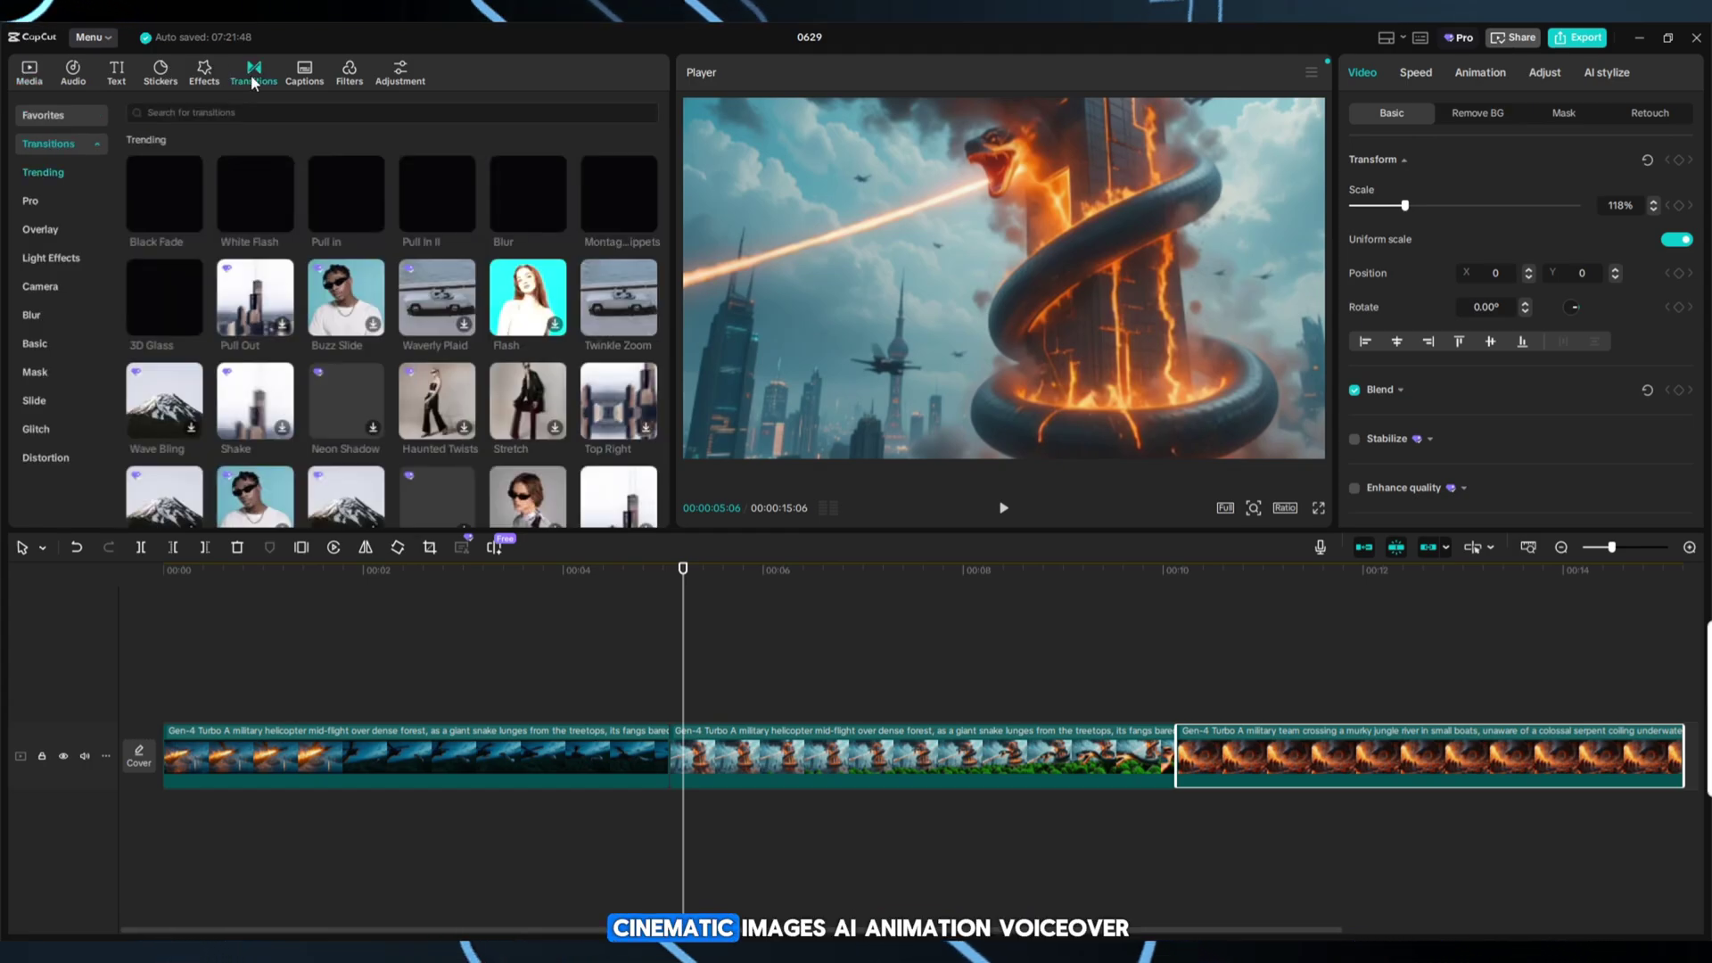
{"action": "left_click", "coordinate": [373, 221]}
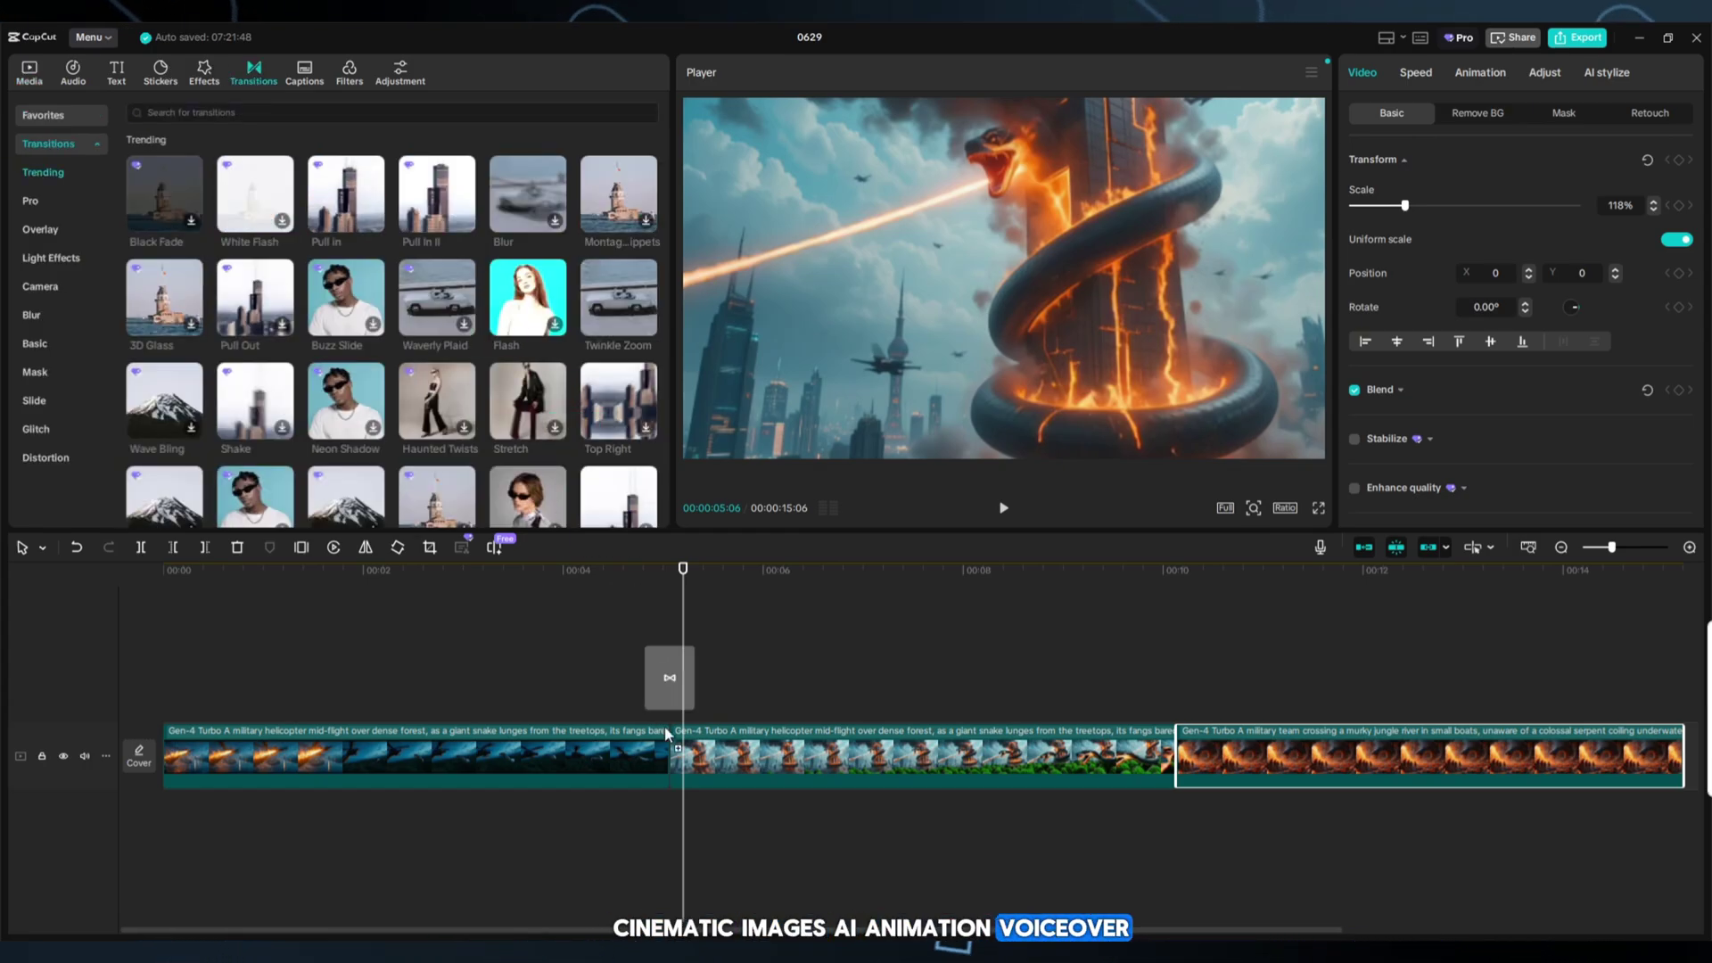
{"action": "left_click_drag", "start_coordinate": [366, 217], "coordinate": [1168, 755]}
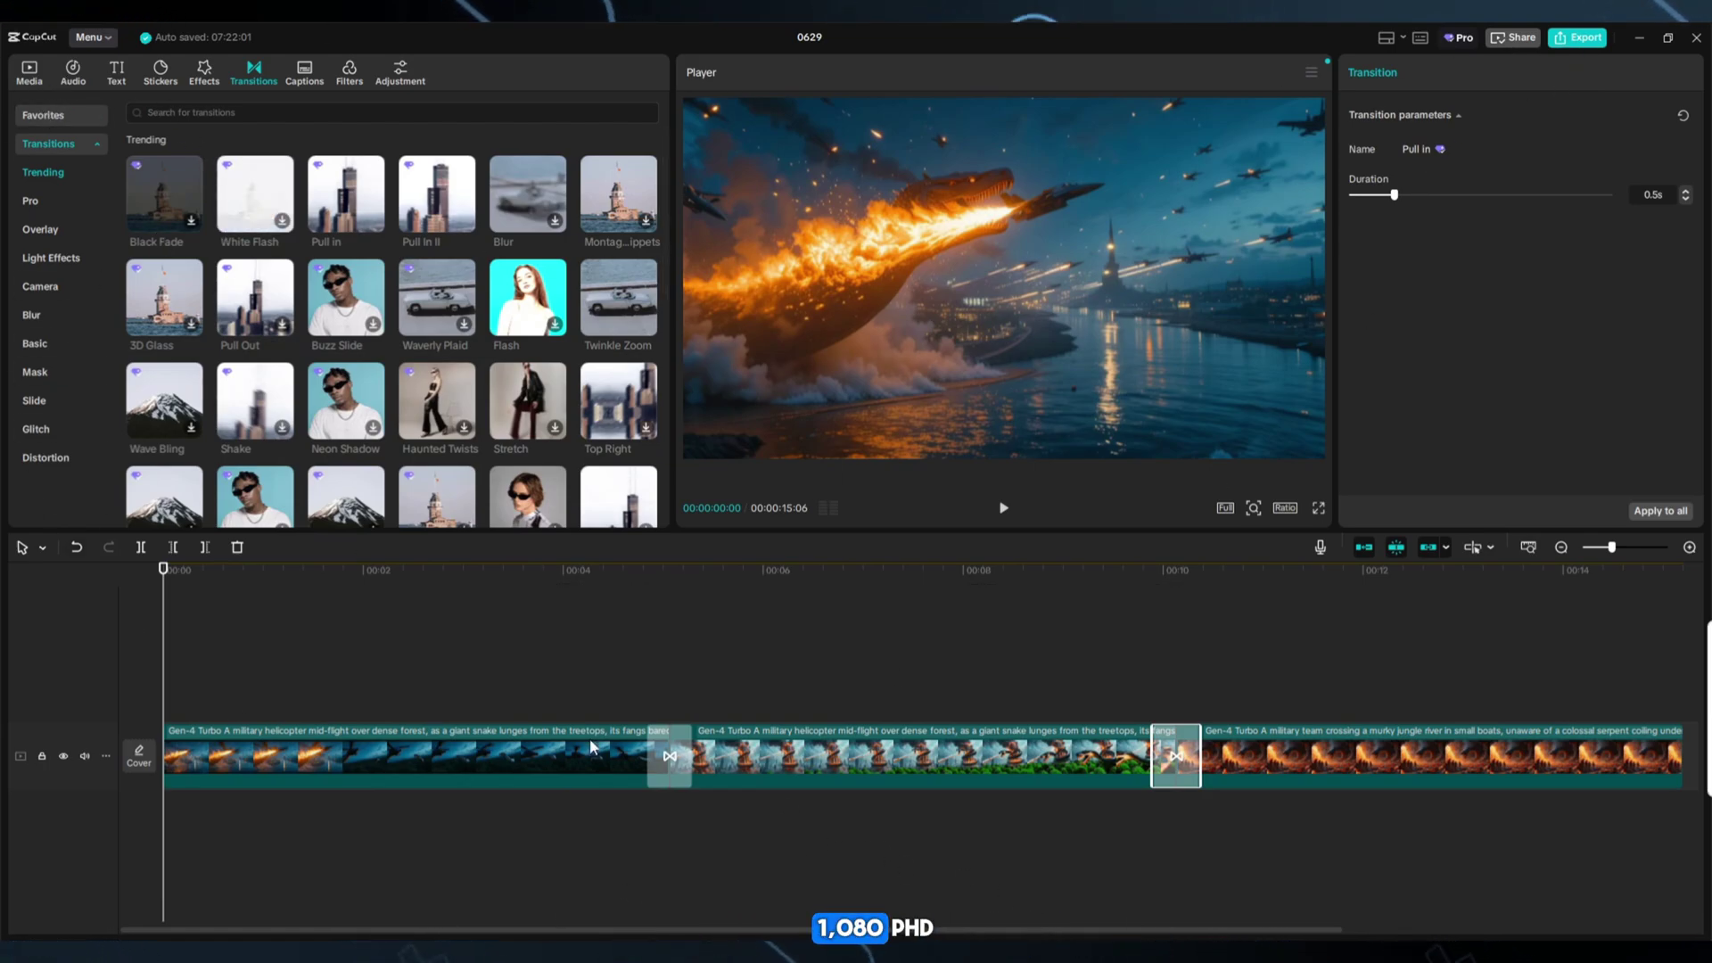
{"action": "left_click", "coordinate": [626, 642]}
{"action": "left_click", "coordinate": [1373, 642]}
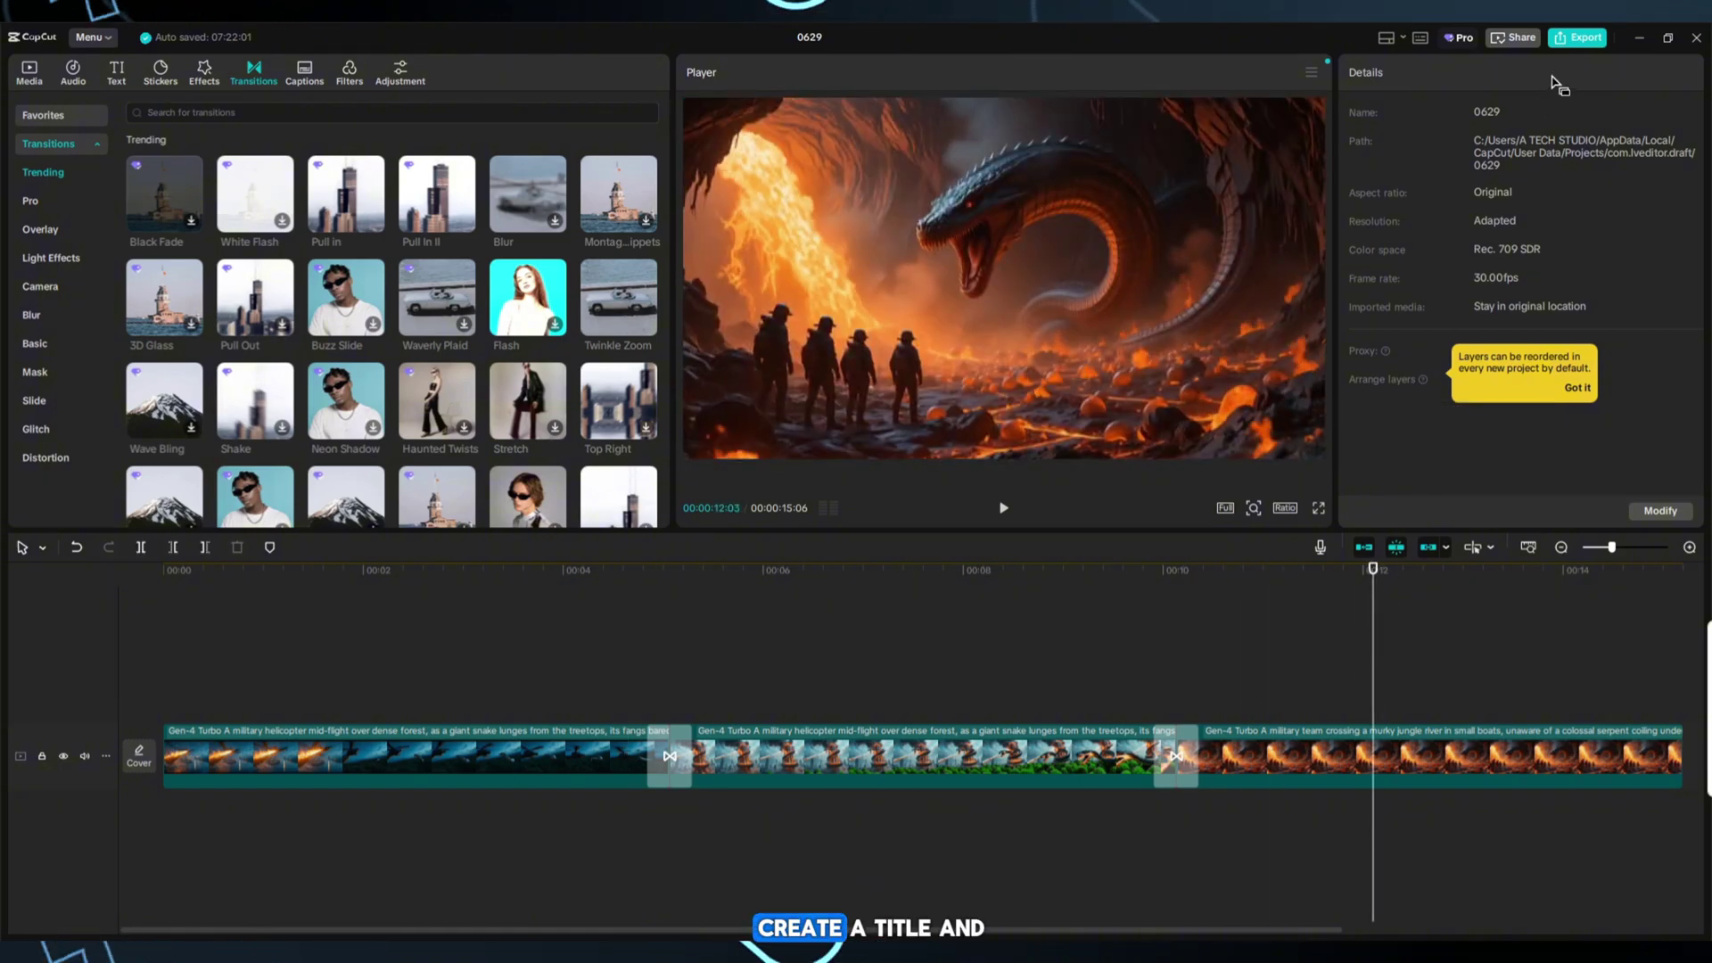
{"action": "left_click", "coordinate": [1567, 41]}
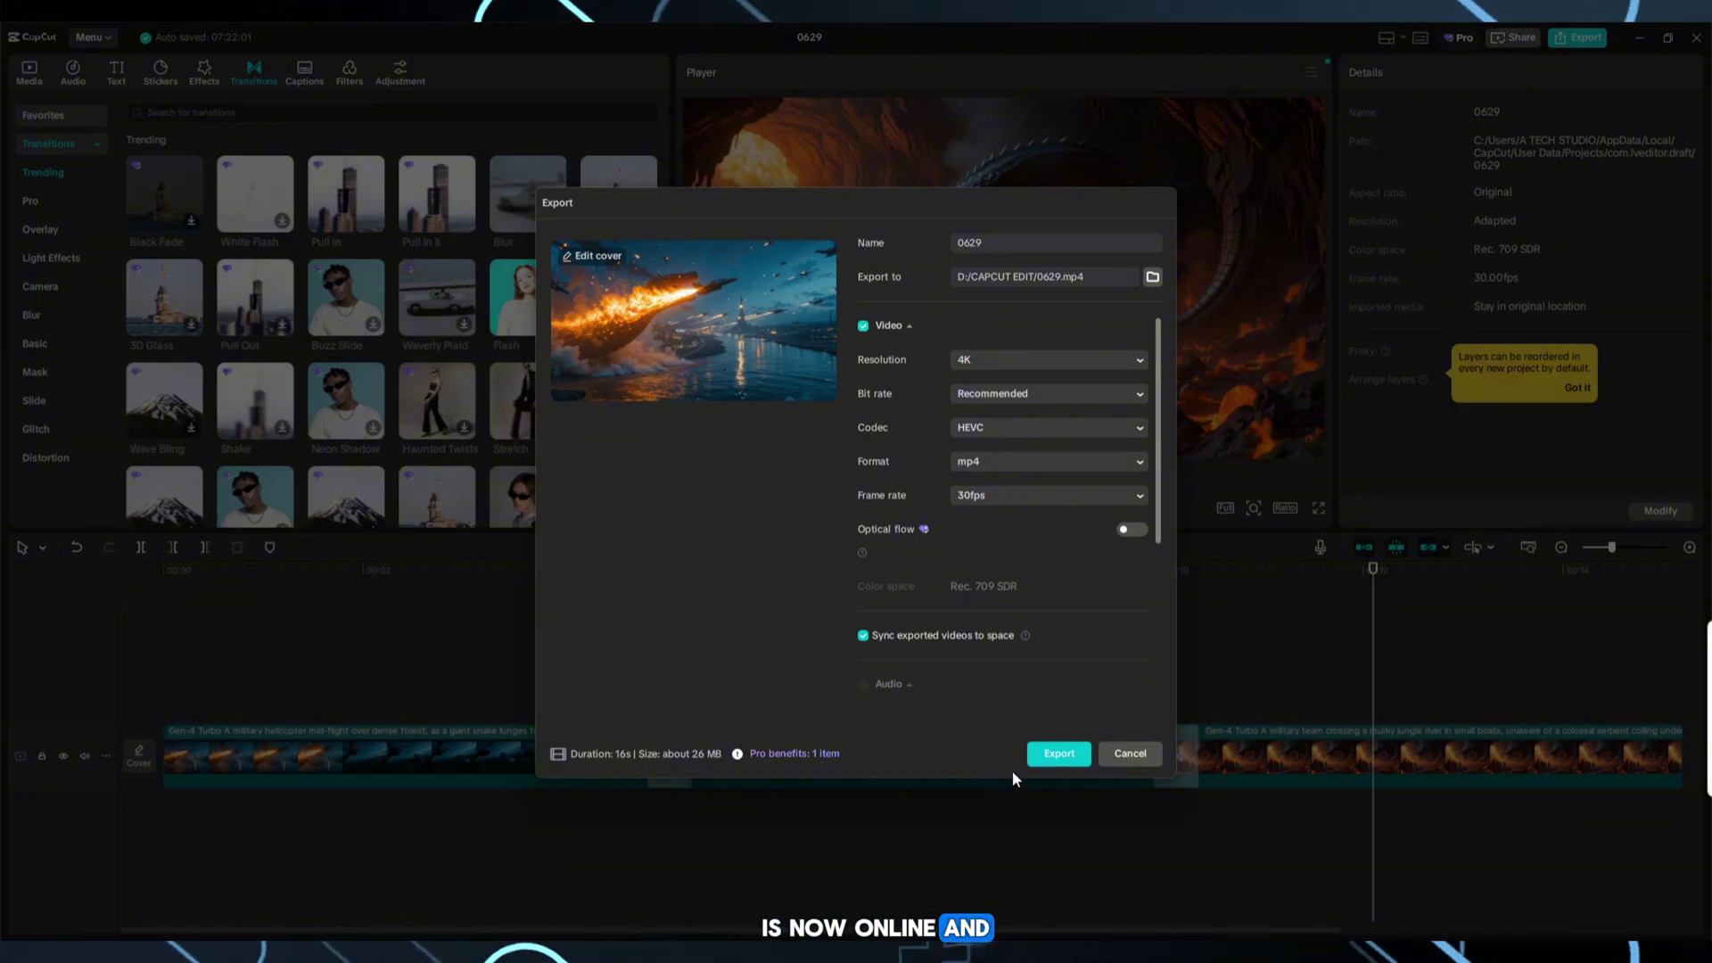
{"action": "left_click", "coordinate": [1131, 752]}
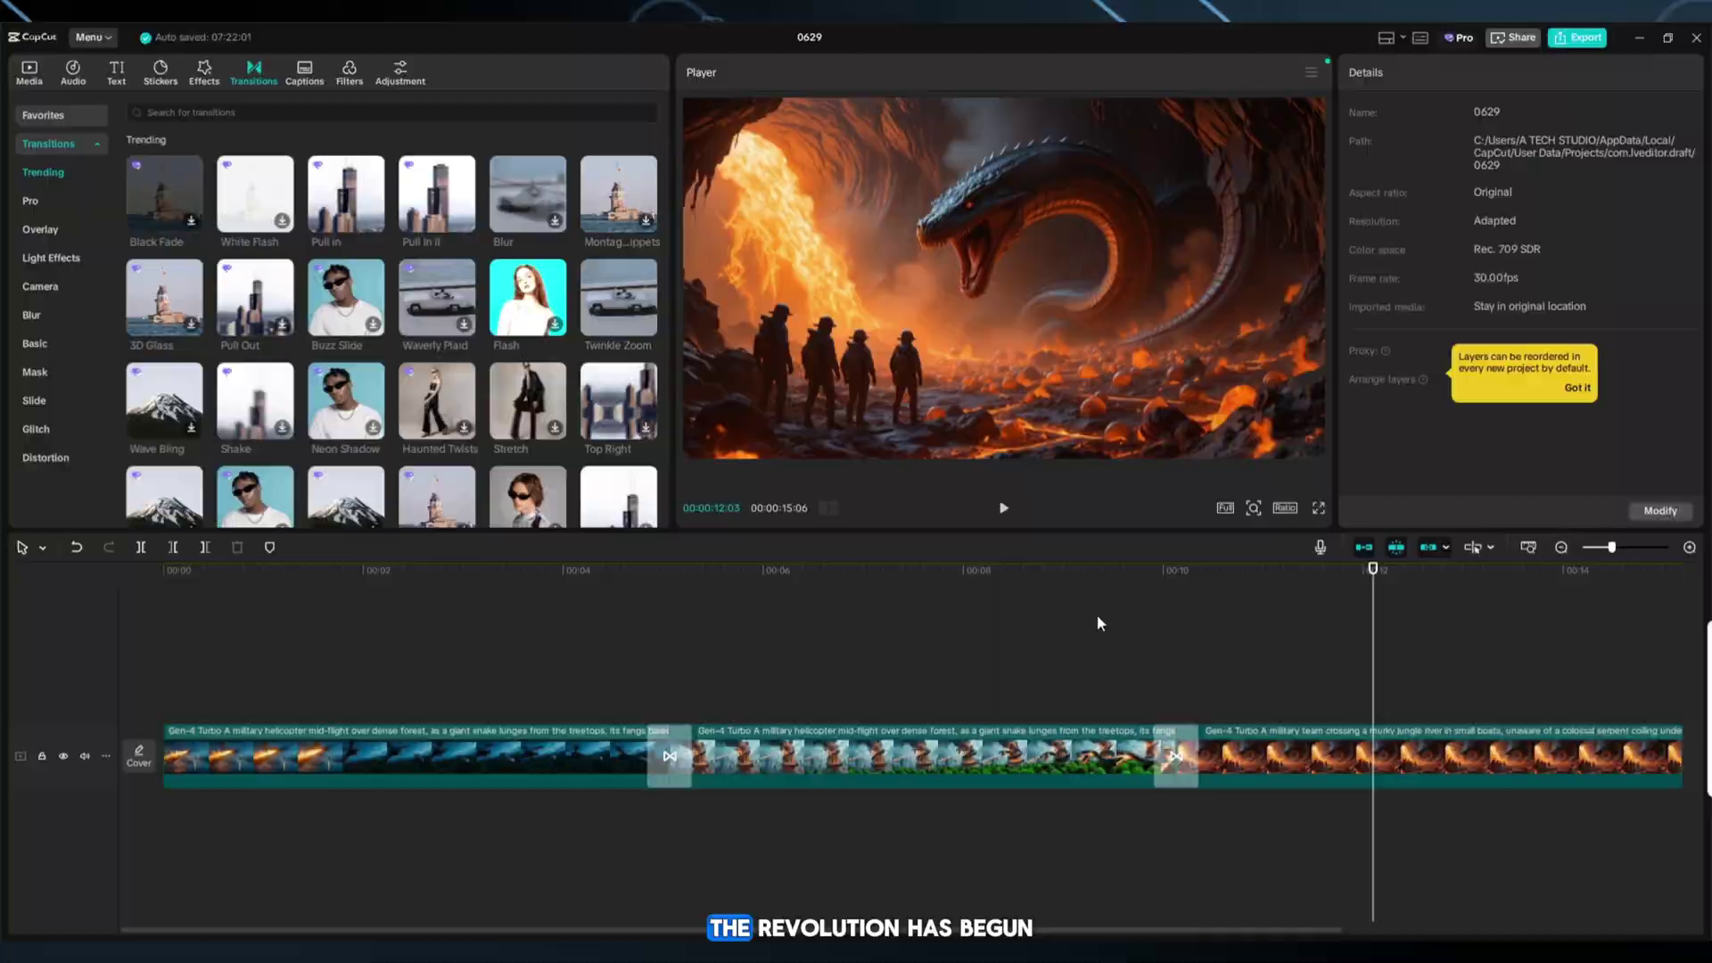